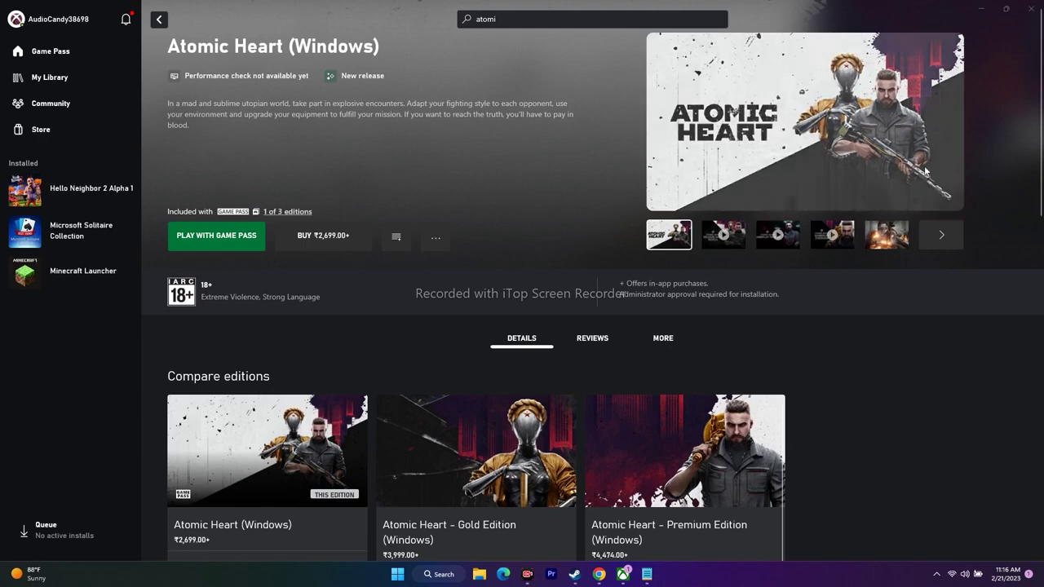
# - Switch to the Chrome window and bring up the Xbox Status support page
pyautogui.press('super+d')
pyautogui.moveTo(599, 574)
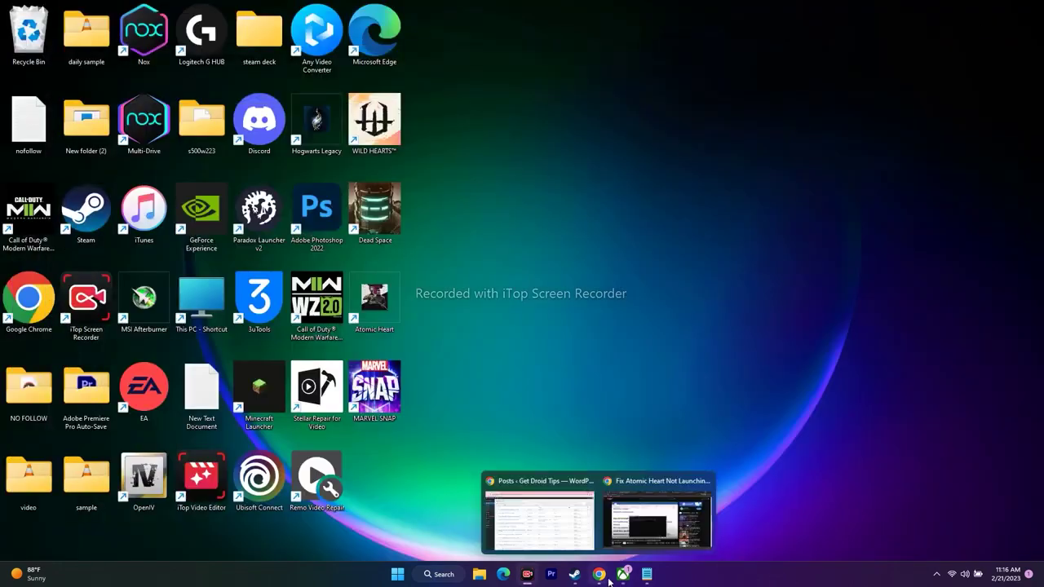
pyautogui.click(657, 518)
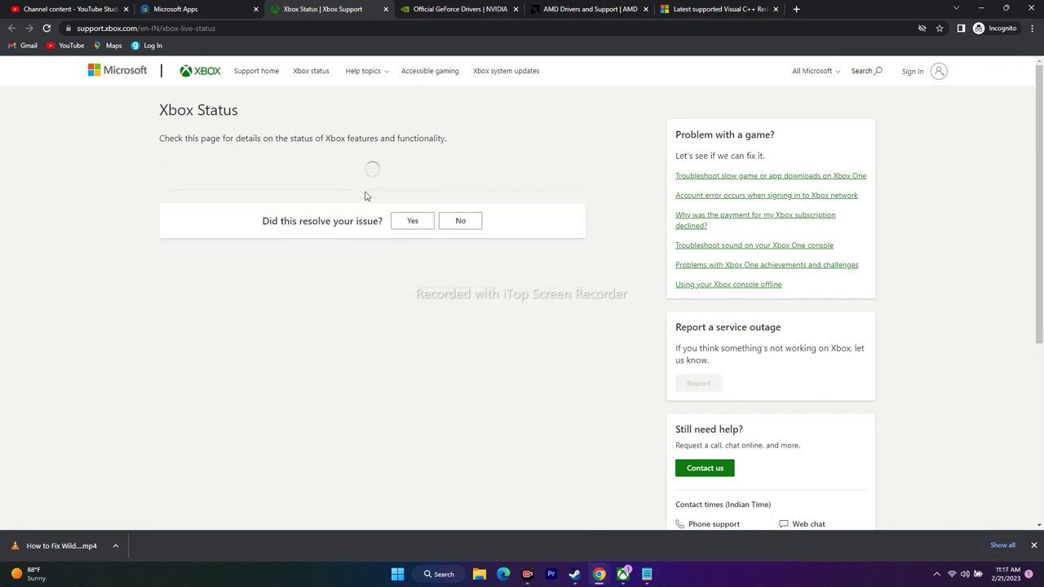
pyautogui.click(414, 223)
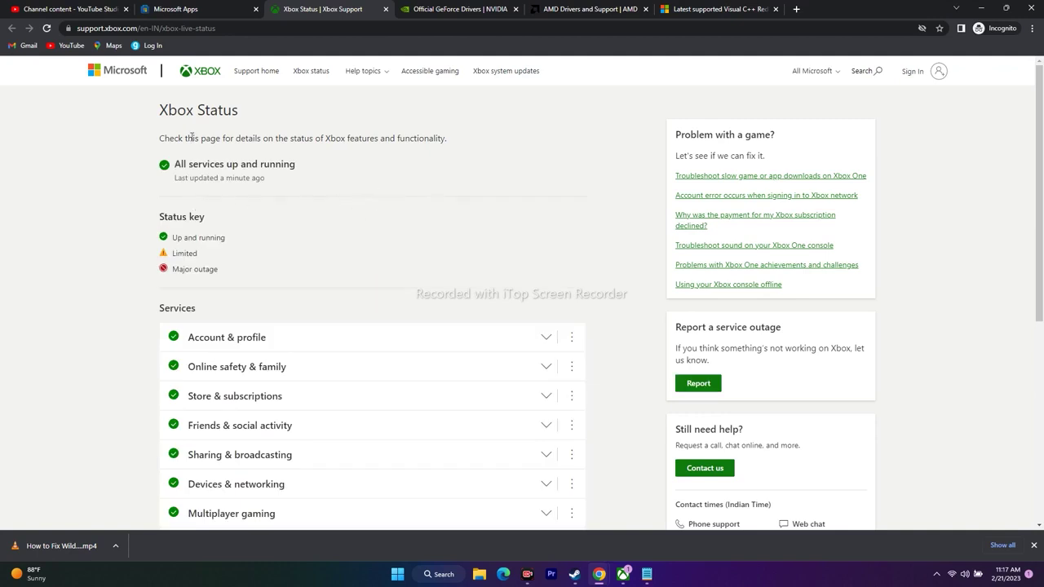
# - Examine the overall service status and the status key on the Xbox Status page, and minimize the browser
pyautogui.moveTo(161, 112); pyautogui.dragTo(260, 118)
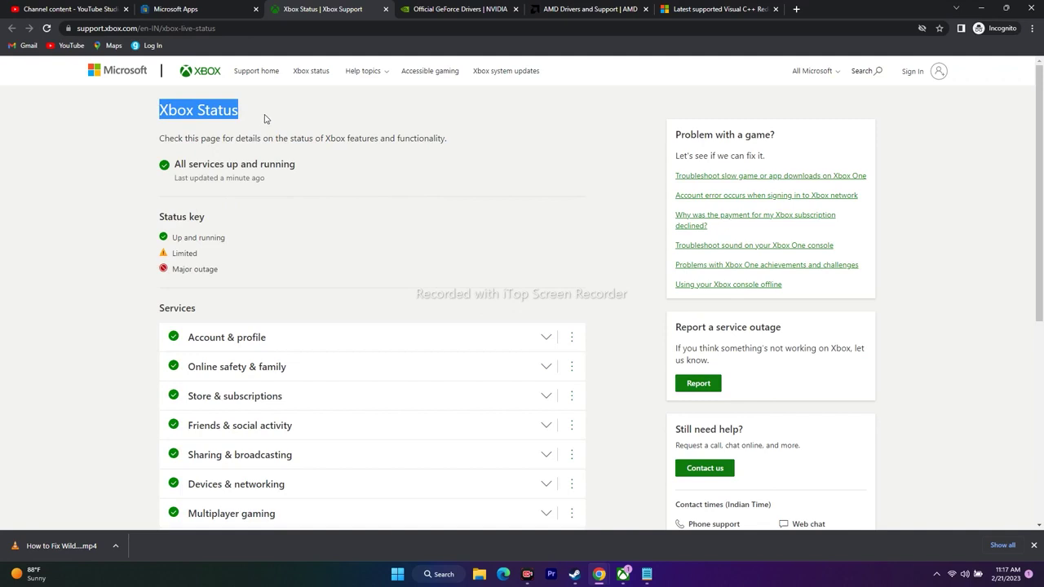
pyautogui.click(296, 170)
pyautogui.scroll(-1, 209, 163)
pyautogui.scroll(1, 189, 165)
pyautogui.moveTo(176, 163); pyautogui.dragTo(298, 168)
pyautogui.click(312, 168)
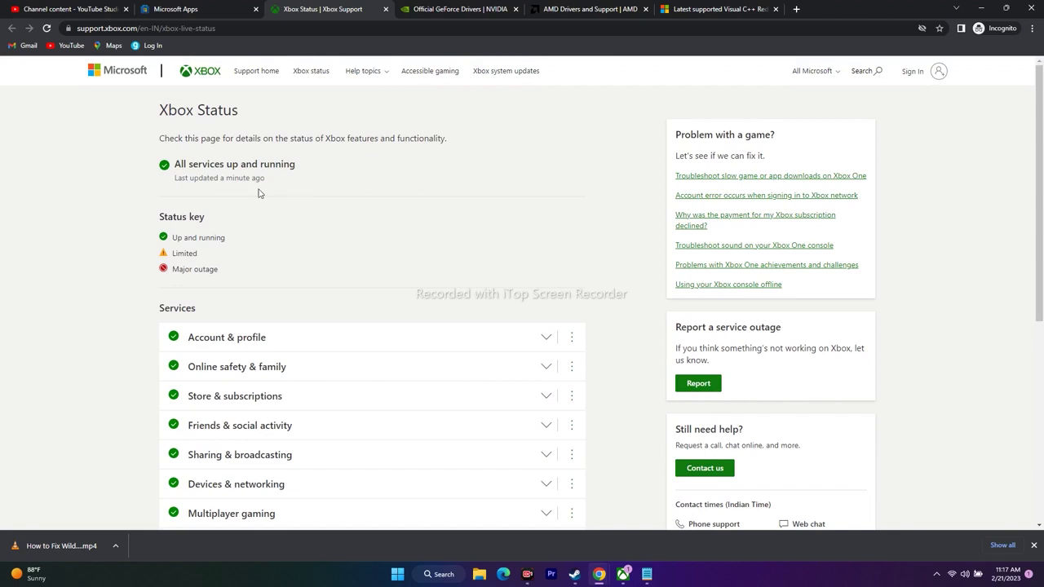
pyautogui.moveTo(172, 237); pyautogui.dragTo(232, 245)
pyautogui.click(250, 248)
pyautogui.click(983, 9)
# - View Atomic Heart's page in the Xbox app and in the Steam library, and return to the Xbox app
pyautogui.click(636, 508)
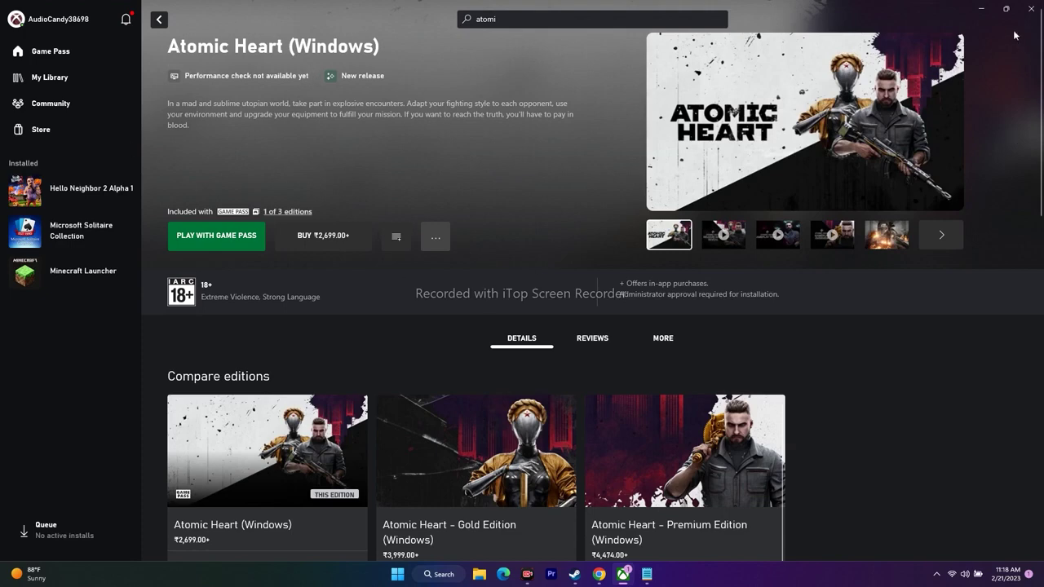
pyautogui.click(982, 8)
pyautogui.click(574, 574)
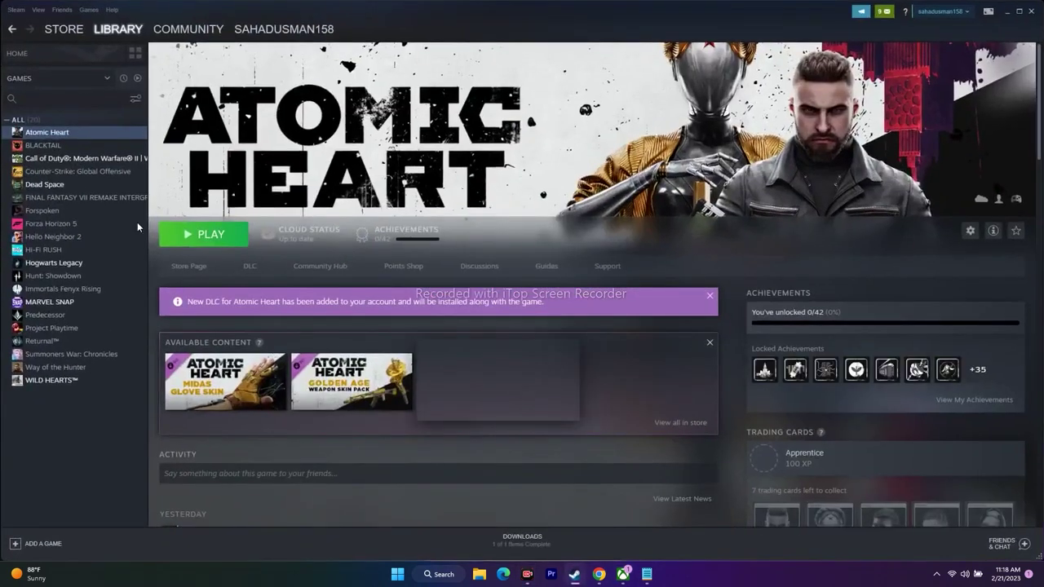
pyautogui.click(1003, 12)
pyautogui.click(620, 576)
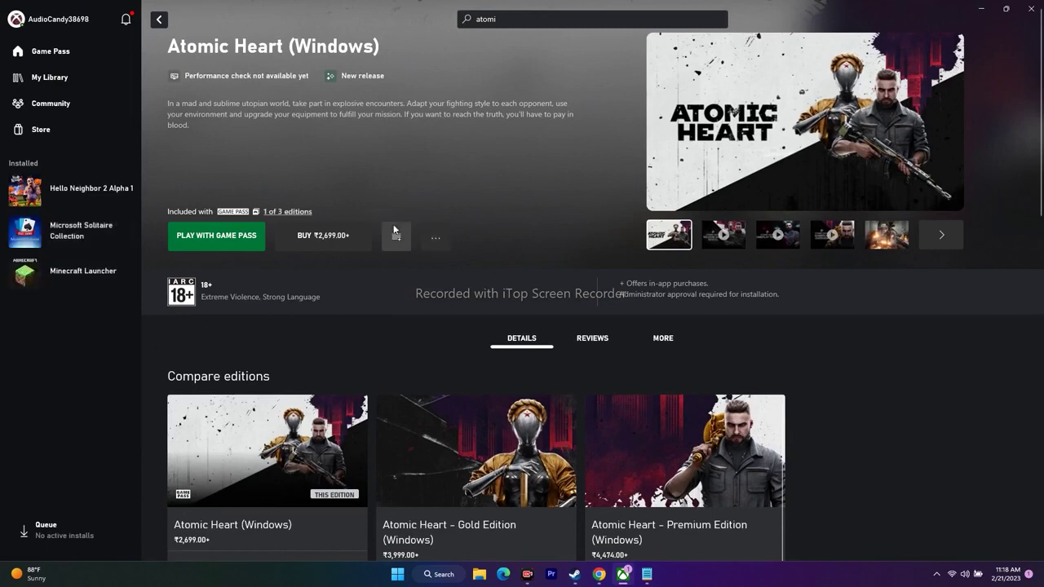
# - Open the Minecraft Launcher's management options, examine its general and installed files settings including the update check, and close them
pyautogui.click(84, 276)
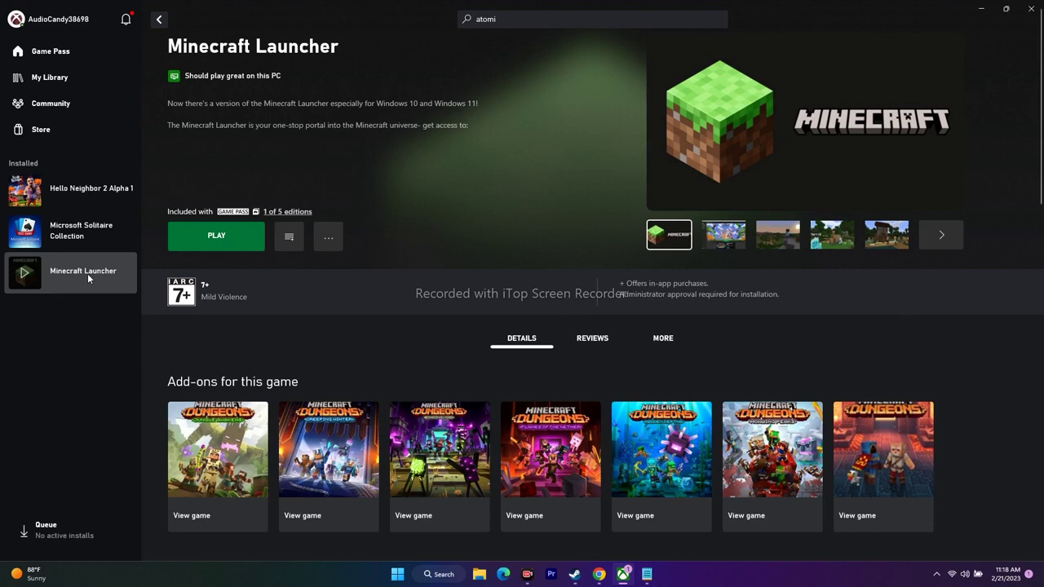
pyautogui.click(328, 240)
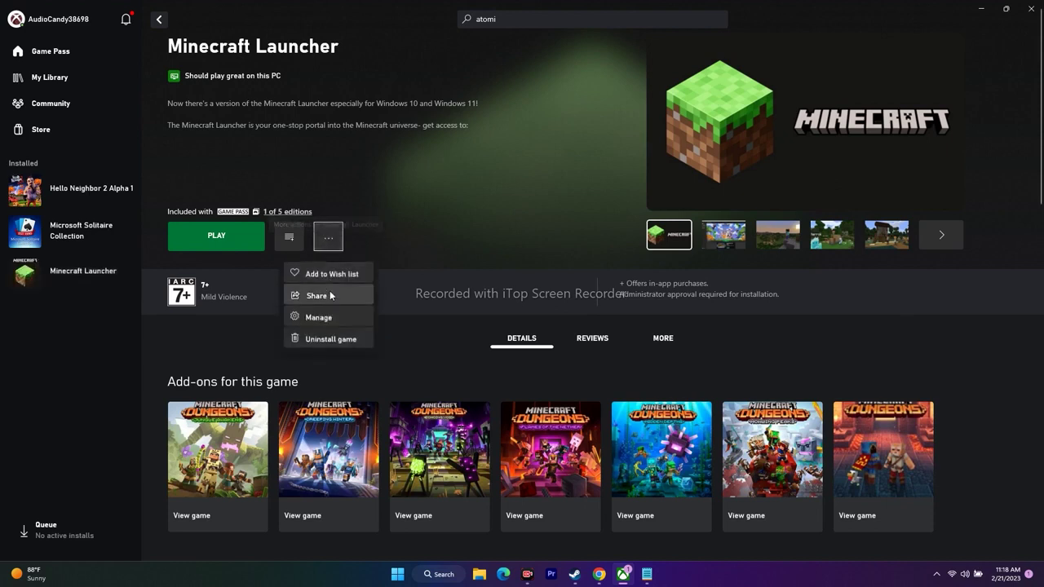
pyautogui.click(329, 318)
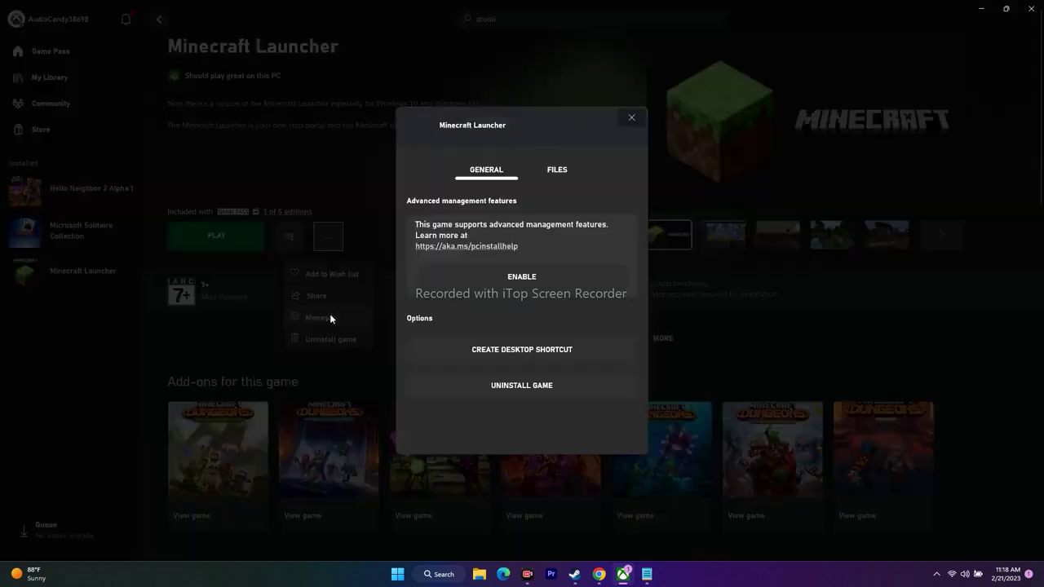
pyautogui.click(549, 174)
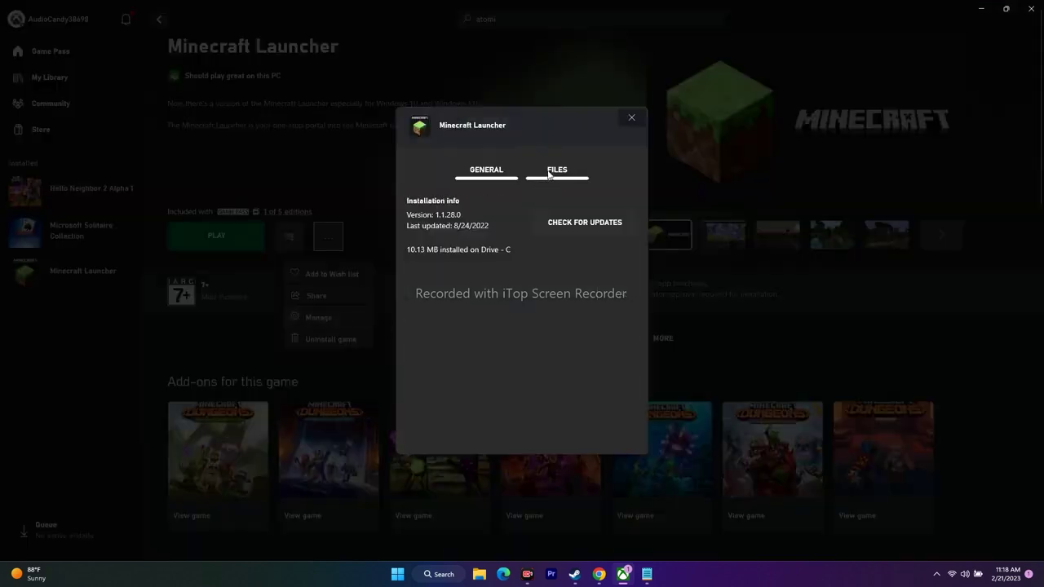
pyautogui.click(466, 176)
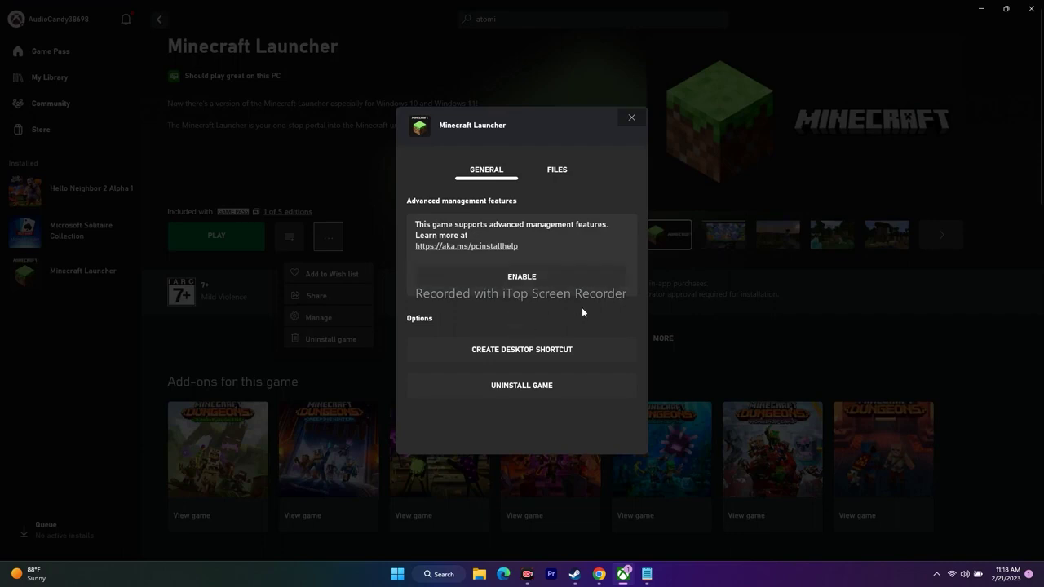
pyautogui.click(549, 169)
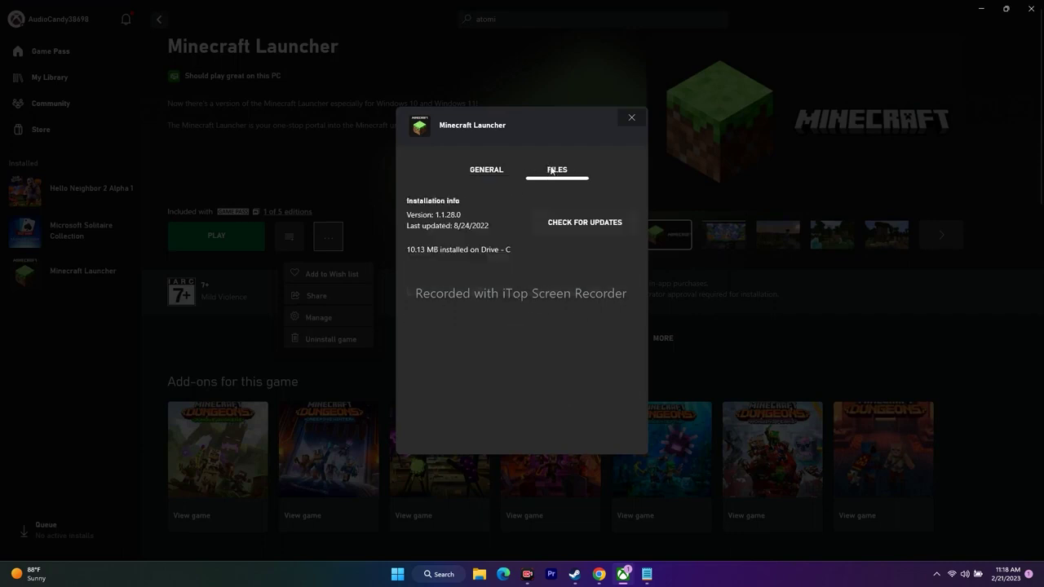
pyautogui.click(631, 117)
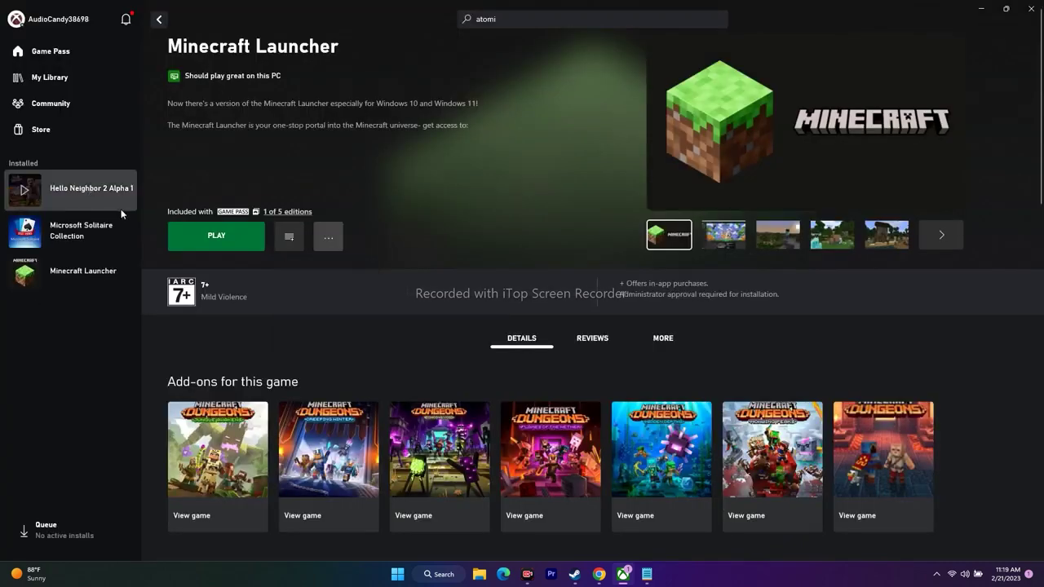
# - Reopen the Minecraft Launcher's management dialog, review the file and general settings again, and close it
pyautogui.click(324, 239)
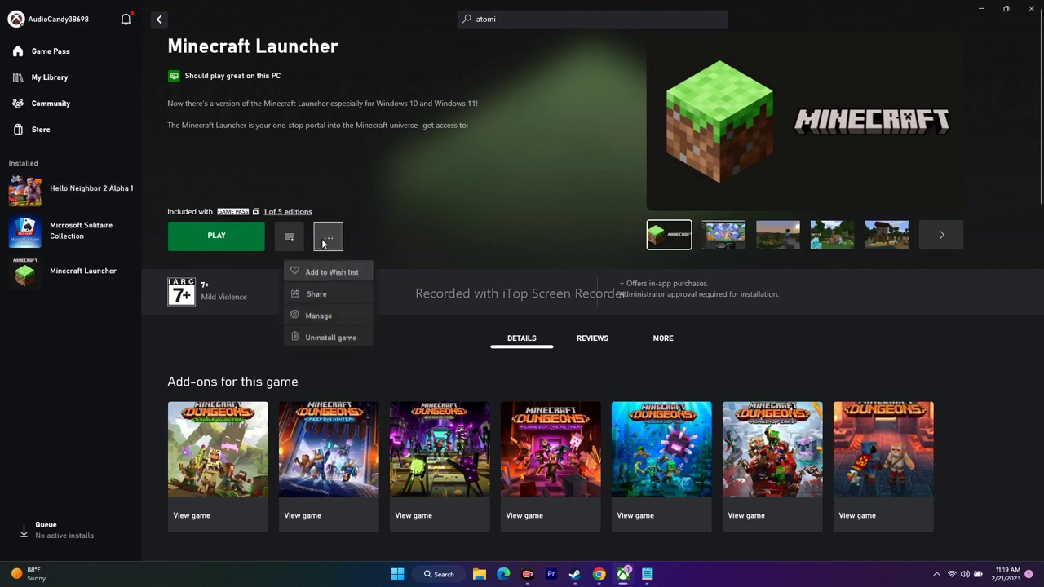
pyautogui.click(326, 316)
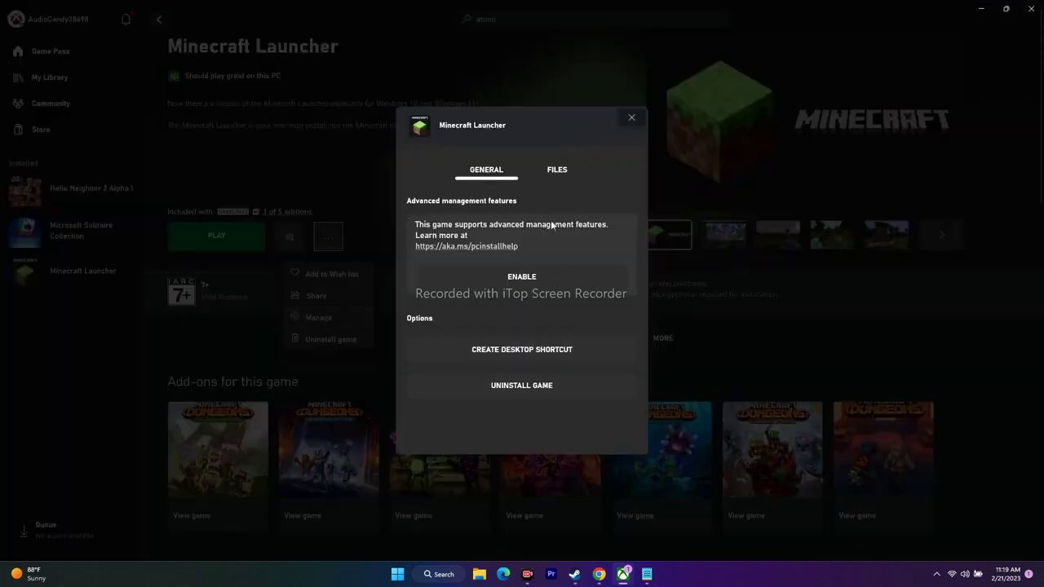
pyautogui.click(555, 170)
pyautogui.click(485, 167)
pyautogui.click(629, 120)
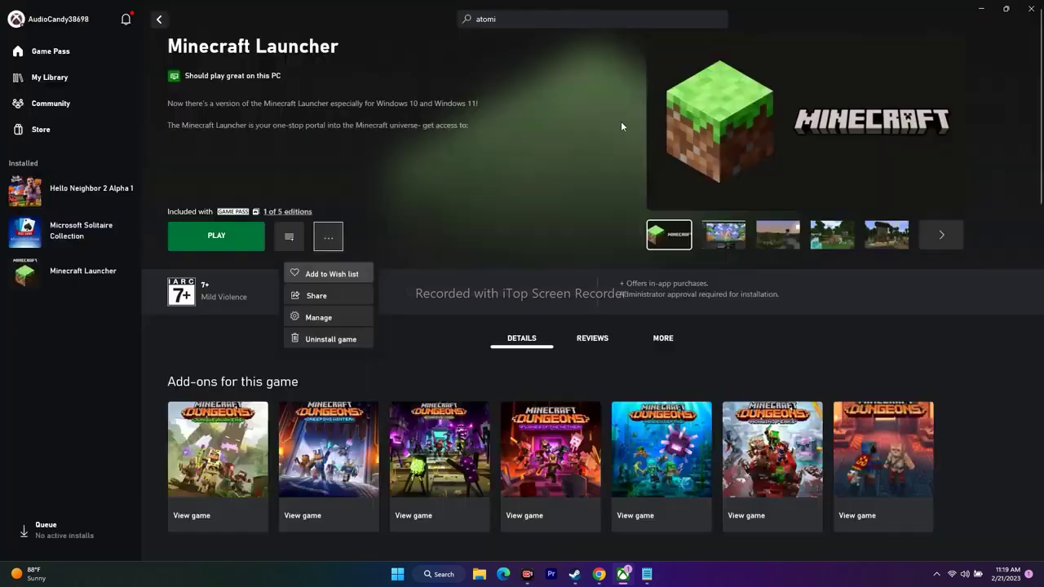
# - Look at Atomic Heart's library page in Steam, and minimize both Steam and the Xbox app to the desktop
pyautogui.click(575, 575)
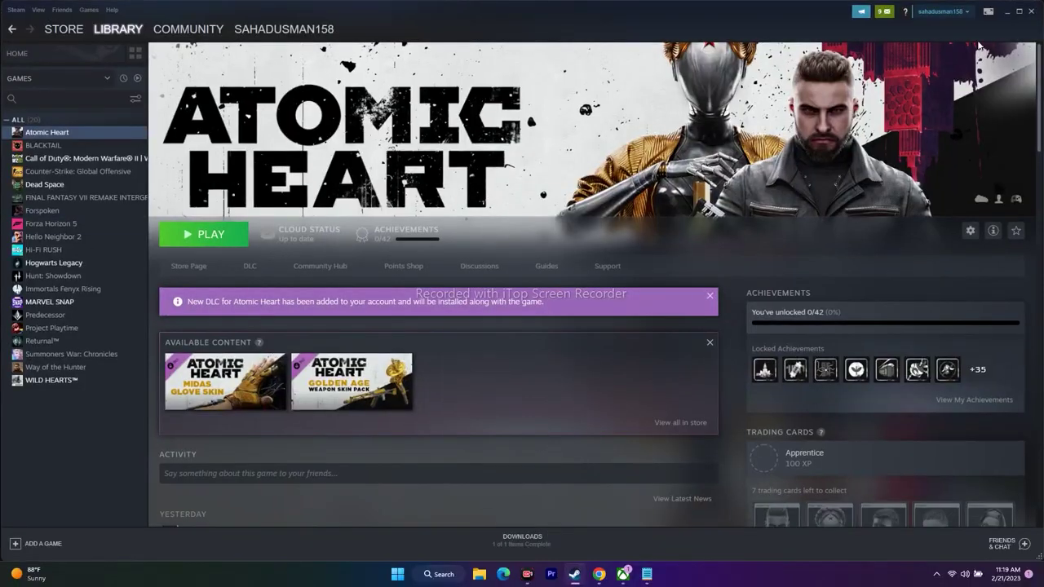
pyautogui.click(1008, 11)
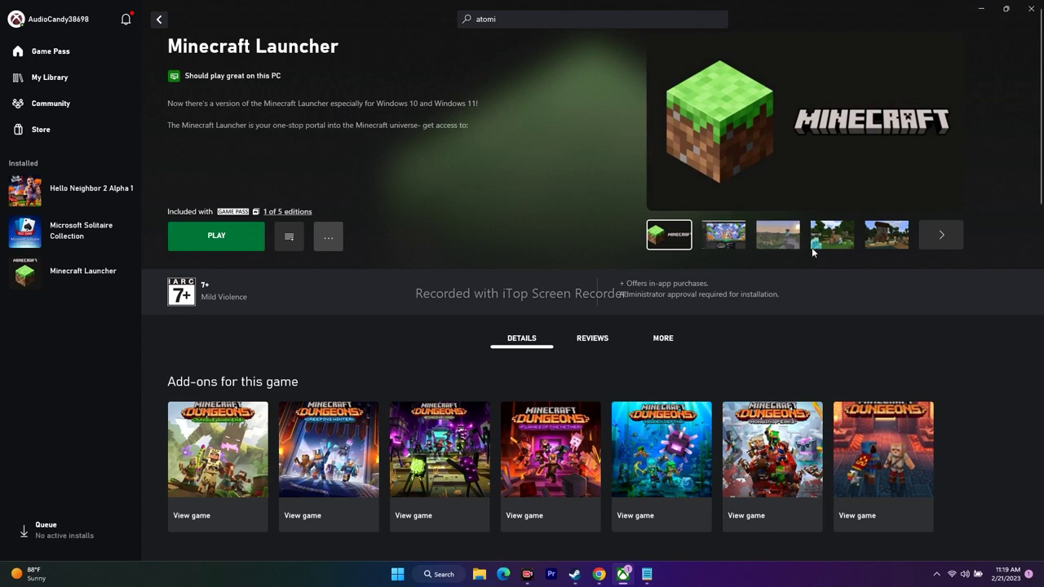
pyautogui.click(983, 10)
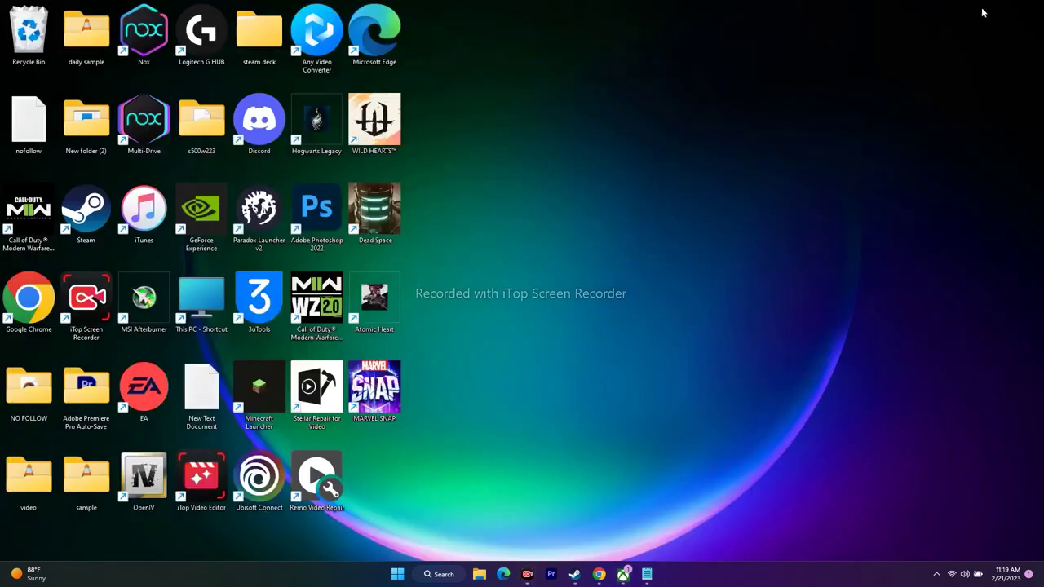
# - Show the Windows power options, including Restart, and dismiss them without choosing one
pyautogui.click(397, 573)
pyautogui.click(656, 538)
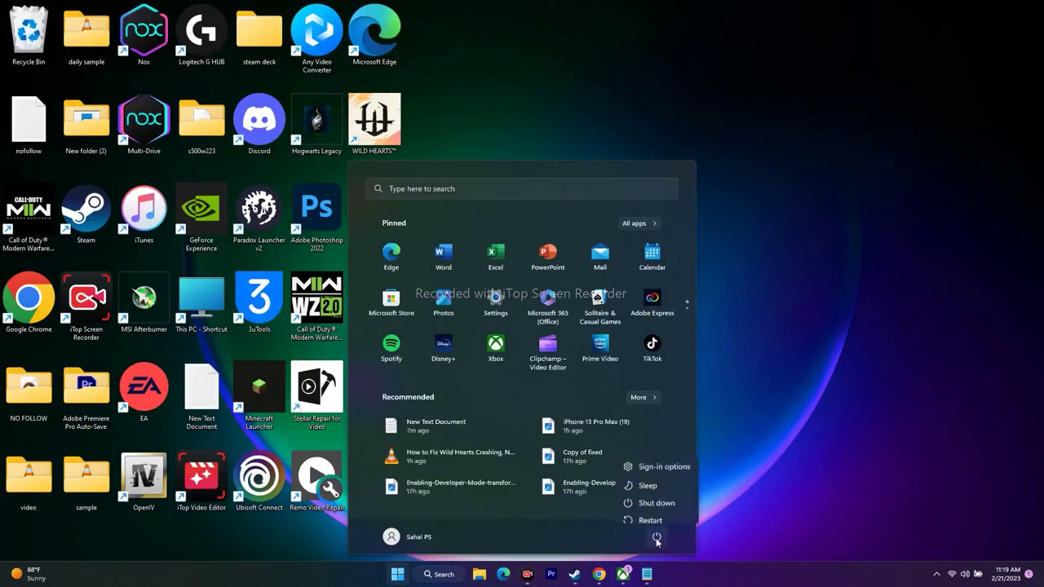
pyautogui.click(763, 408)
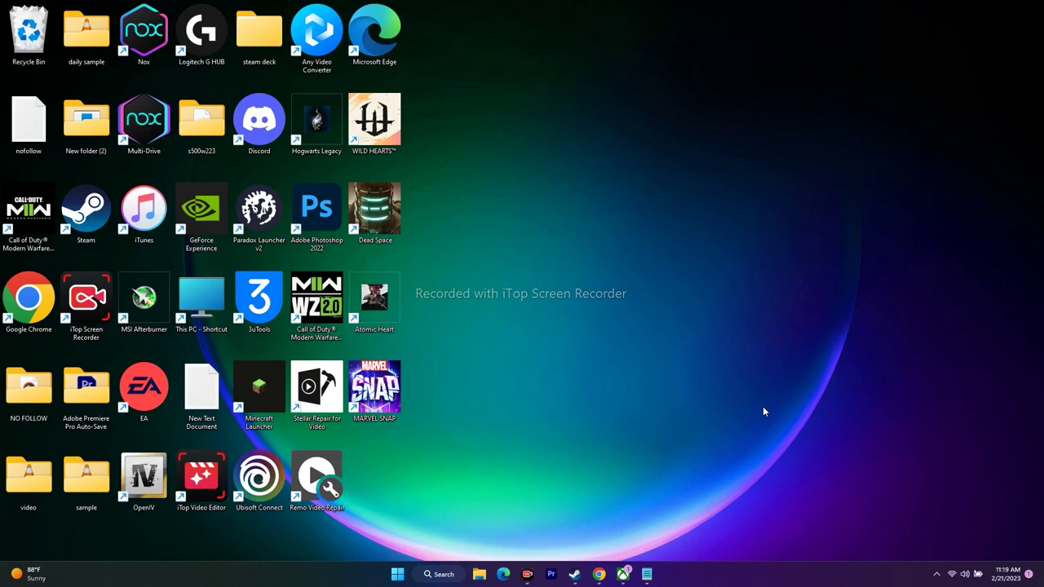
# - Locate the desktop shortcut option in the Minecraft Launcher's management dialog in the Xbox app, close it, and minimize the app
pyautogui.click(624, 574)
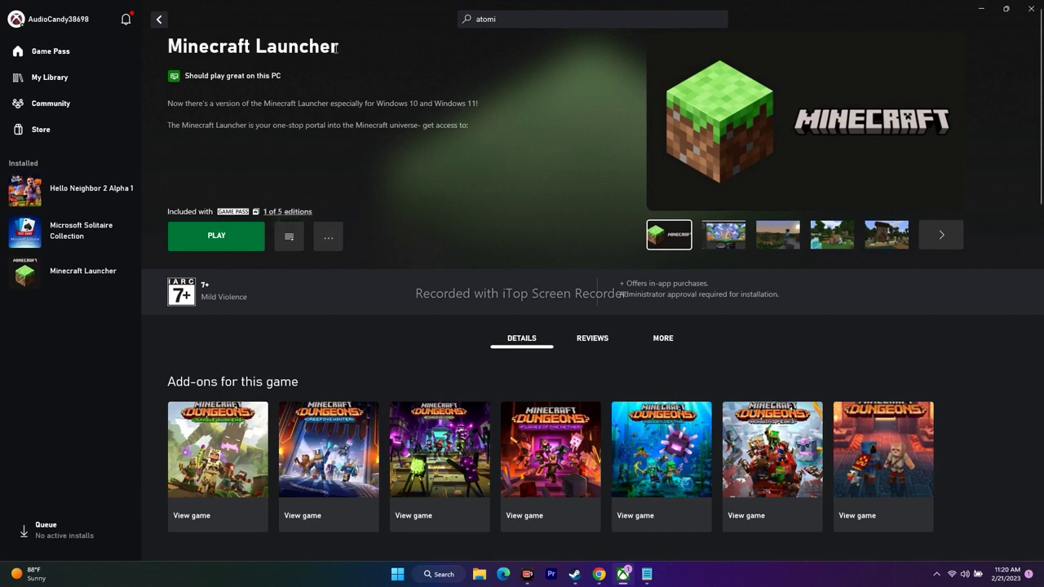
pyautogui.click(332, 242)
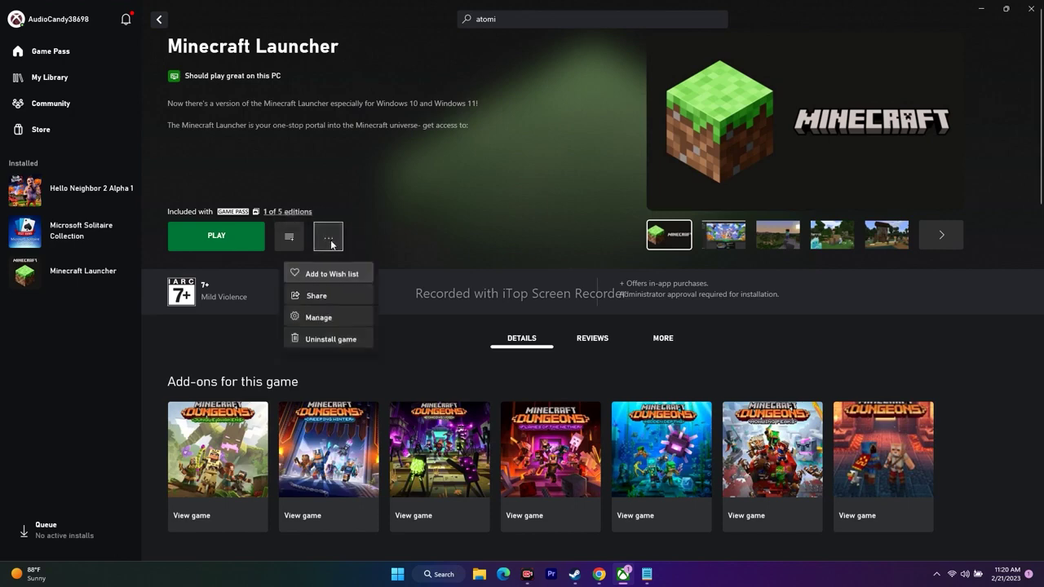
pyautogui.click(331, 317)
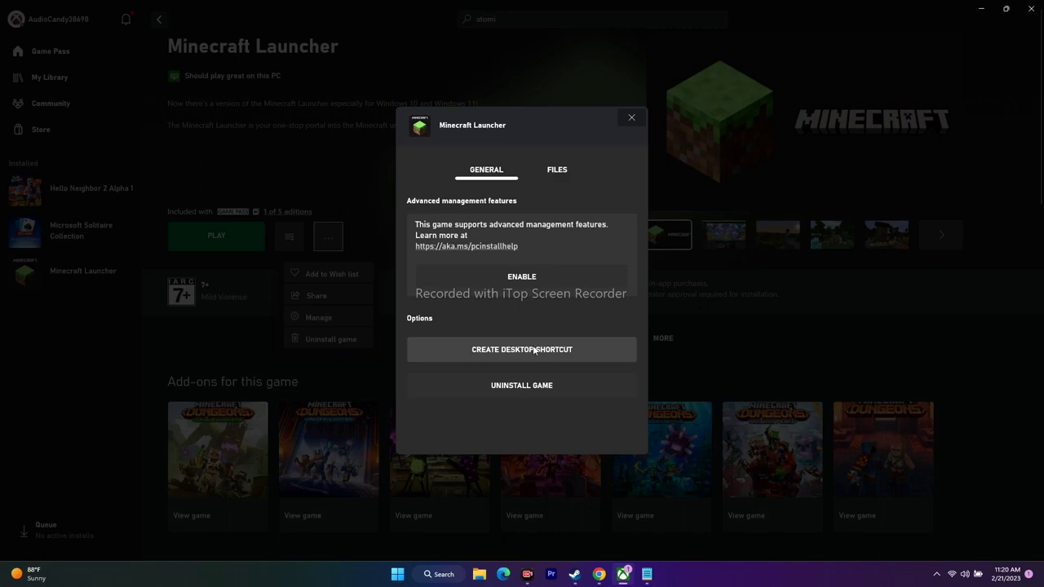
pyautogui.click(631, 118)
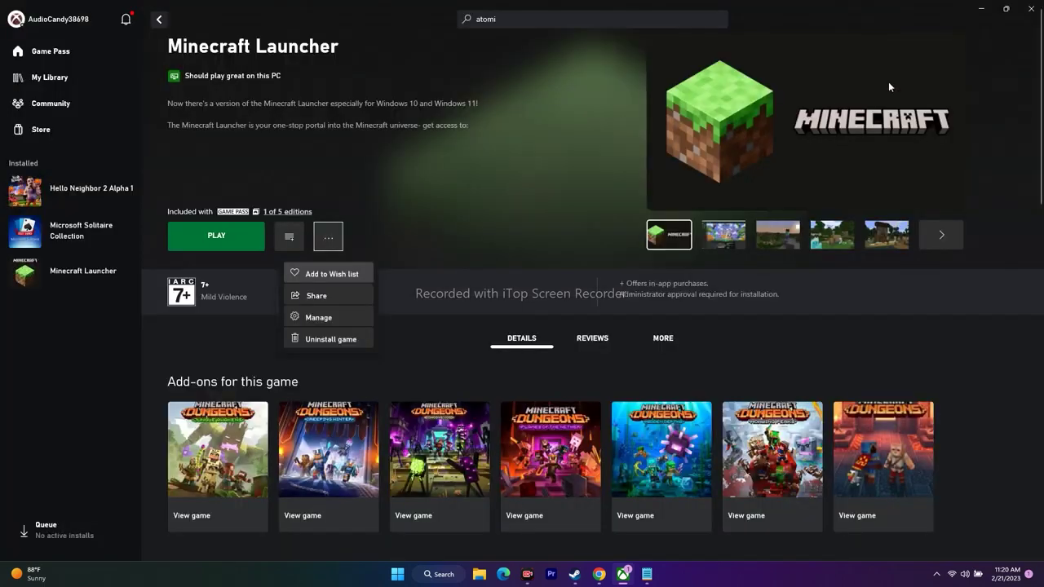
pyautogui.click(982, 8)
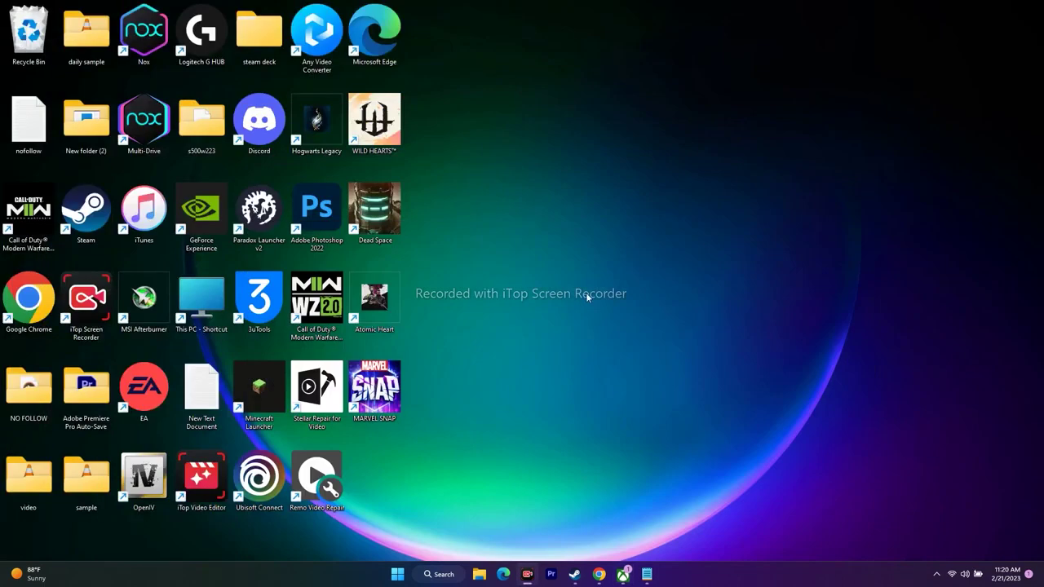
# - Find the Run as administrator option for the Minecraft Launcher desktop shortcut, and dismiss it without launching the game
pyautogui.click(258, 417)
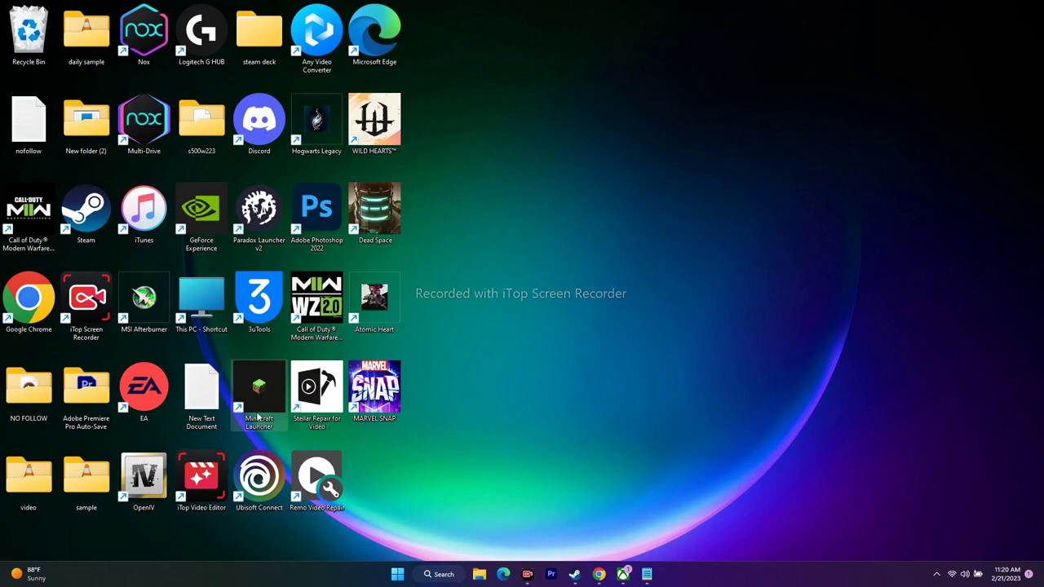
pyautogui.rightClick(257, 417)
pyautogui.click(342, 403)
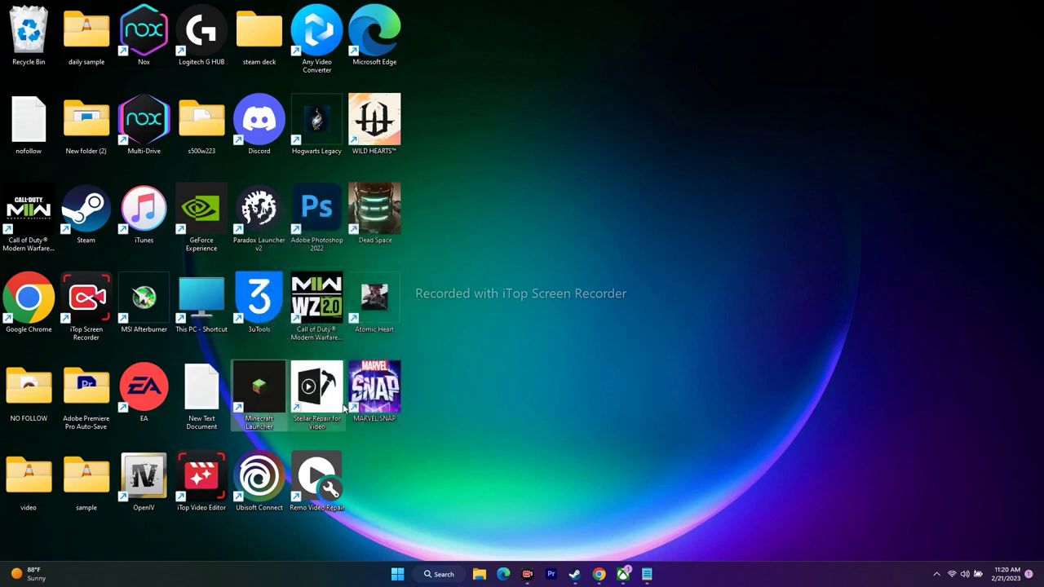
pyautogui.click(377, 395)
pyautogui.click(426, 543)
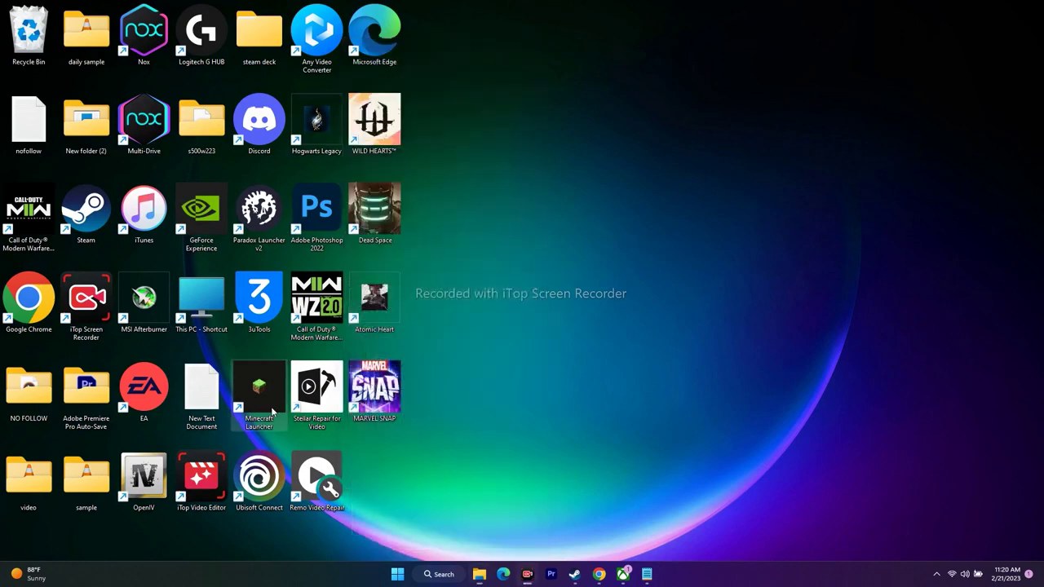
pyautogui.rightClick(270, 408)
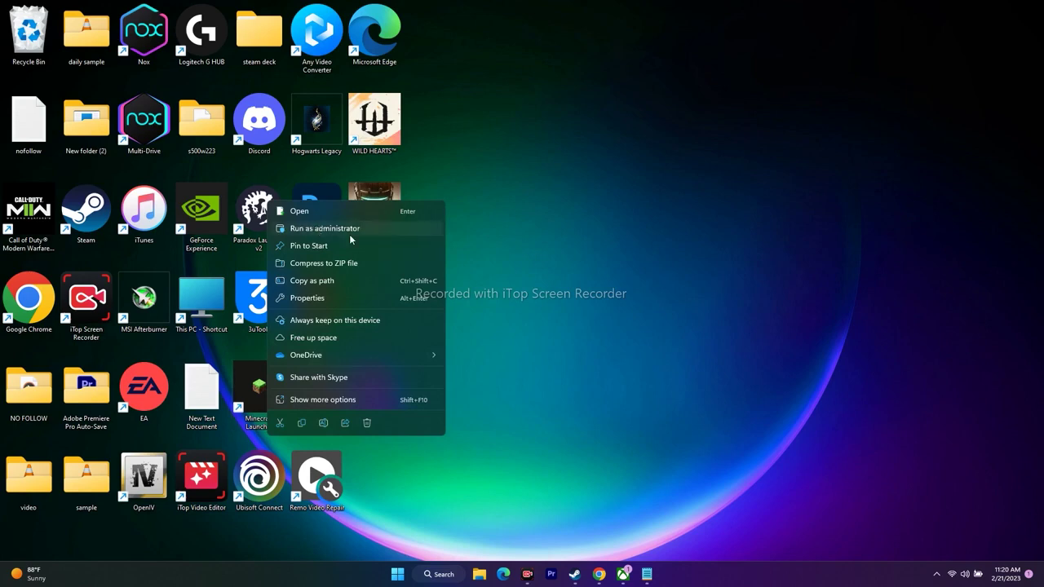
pyautogui.click(767, 321)
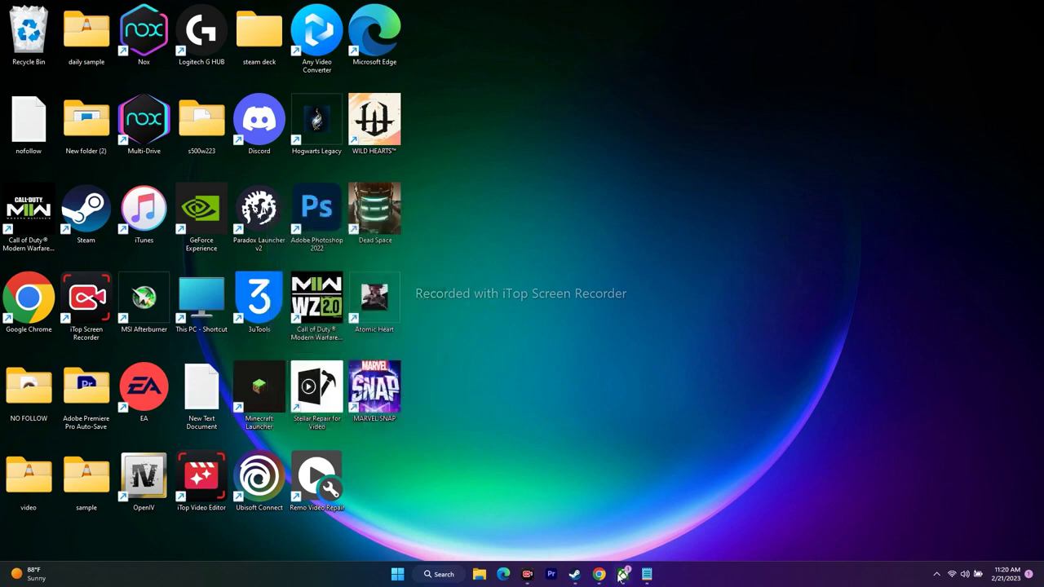
pyautogui.click(622, 574)
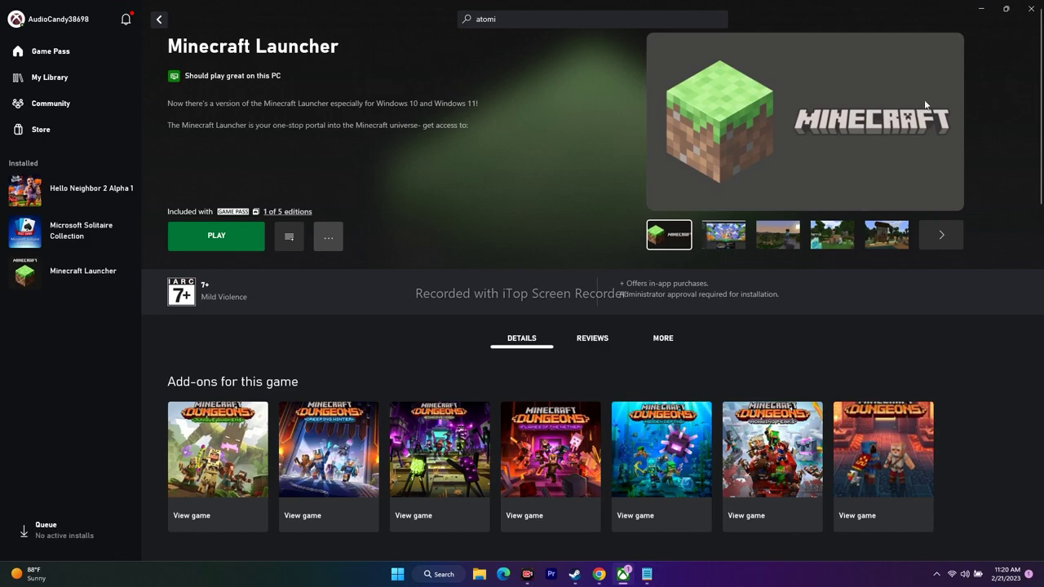
pyautogui.click(982, 9)
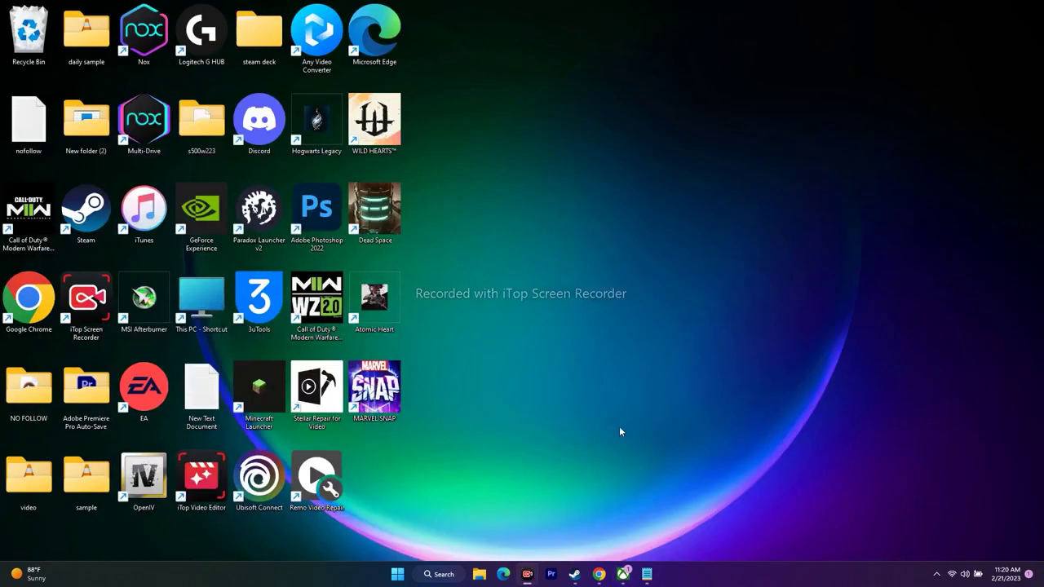
# - Open the list of installed apps in Windows Settings and look through it
pyautogui.click(445, 575)
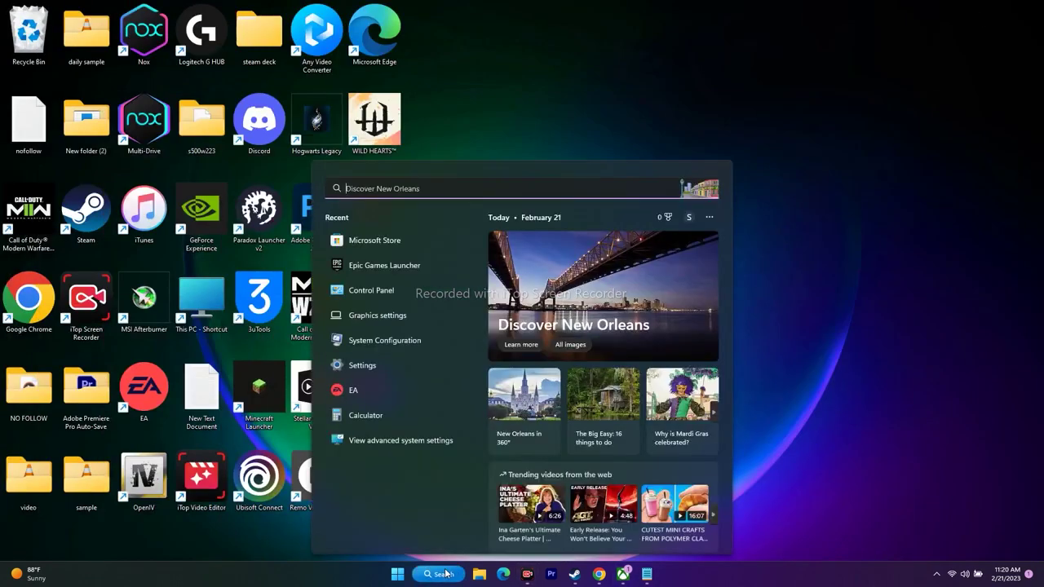
pyautogui.write('settings')
pyautogui.press('Return')
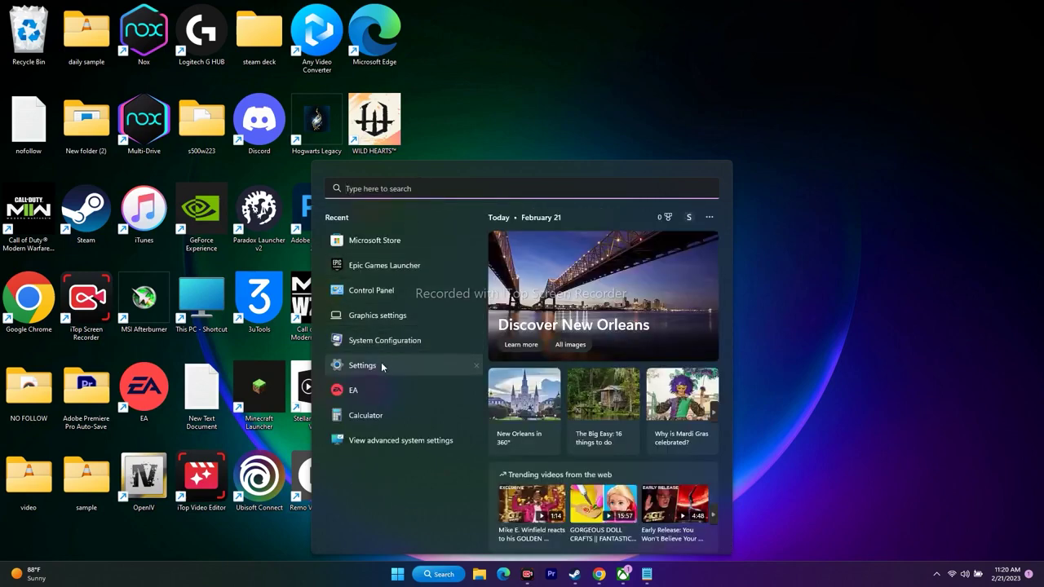
pyautogui.click(381, 364)
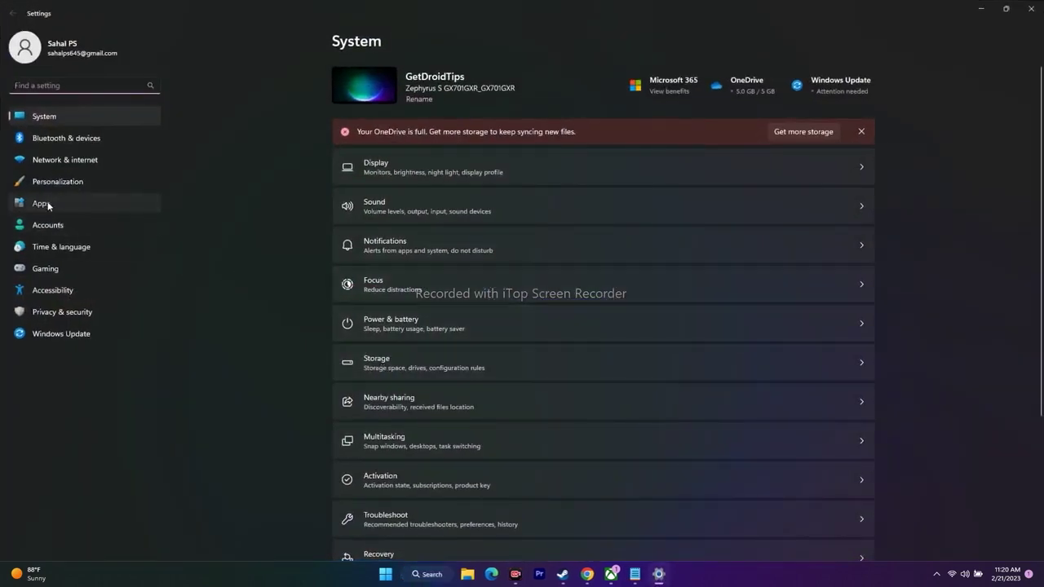
pyautogui.click(47, 205)
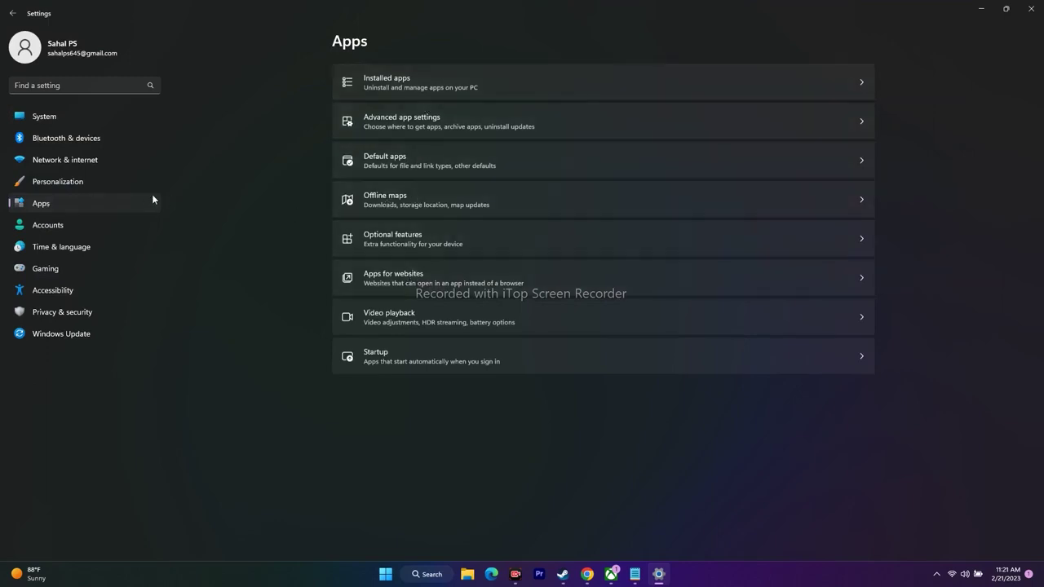
pyautogui.click(464, 86)
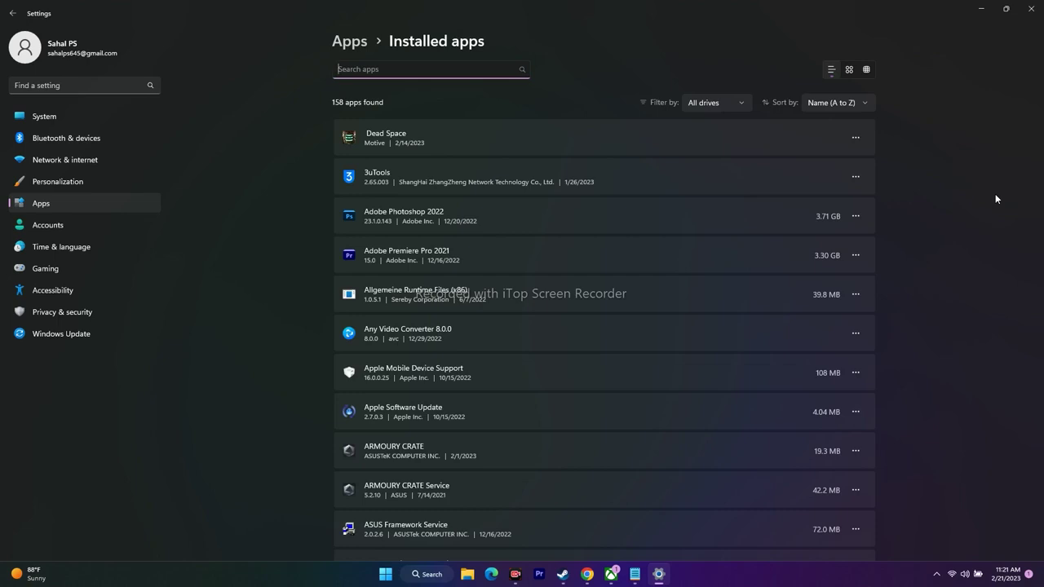
pyautogui.scroll(-10, 995, 198)
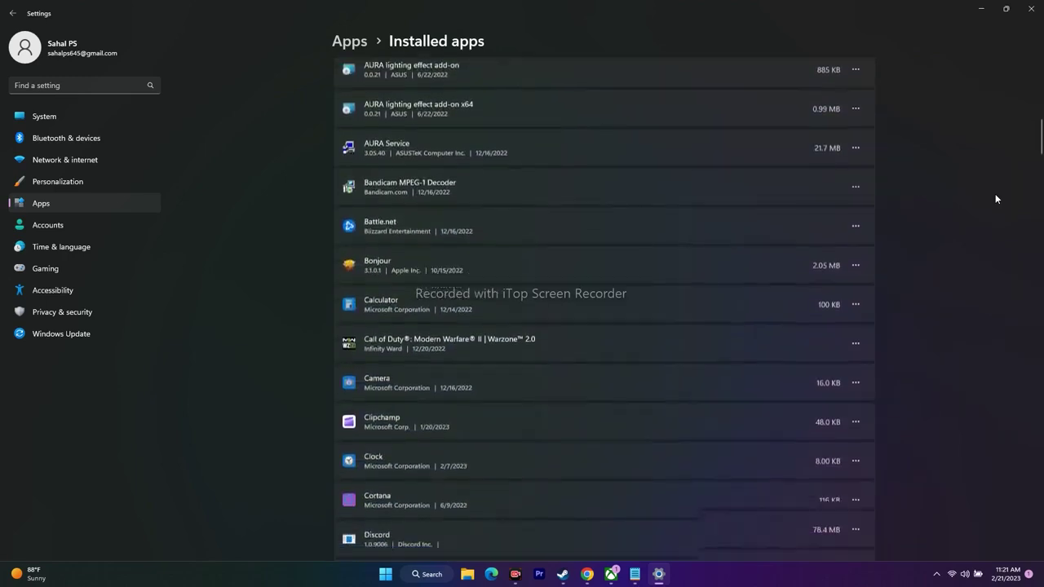
pyautogui.scroll(10, 995, 199)
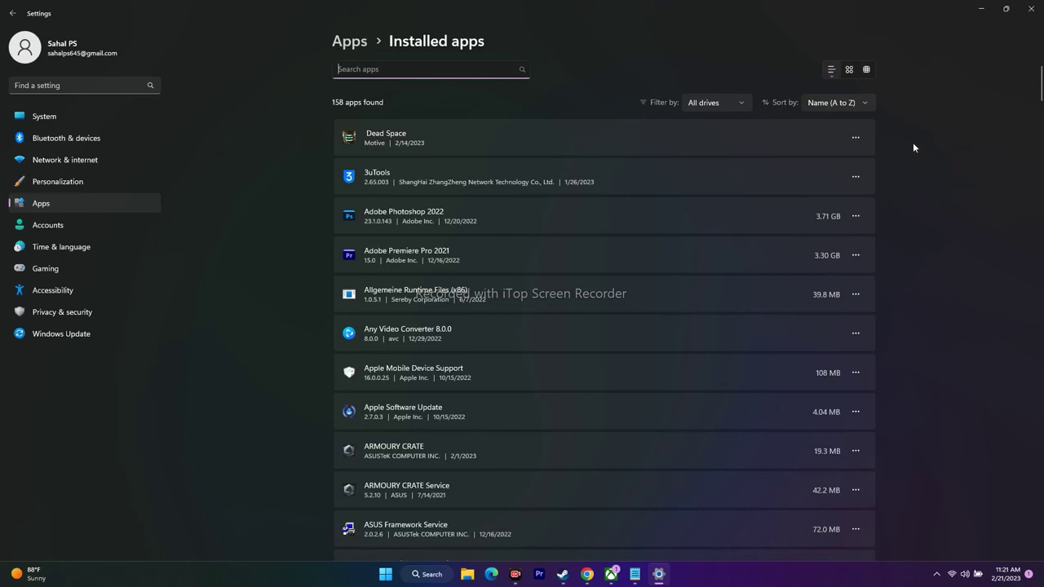
# - Search the installed apps for "mine" and show the options available for the Minecraft Launcher
pyautogui.click(856, 137)
pyautogui.click(469, 103)
pyautogui.click(415, 72)
pyautogui.write('mine')
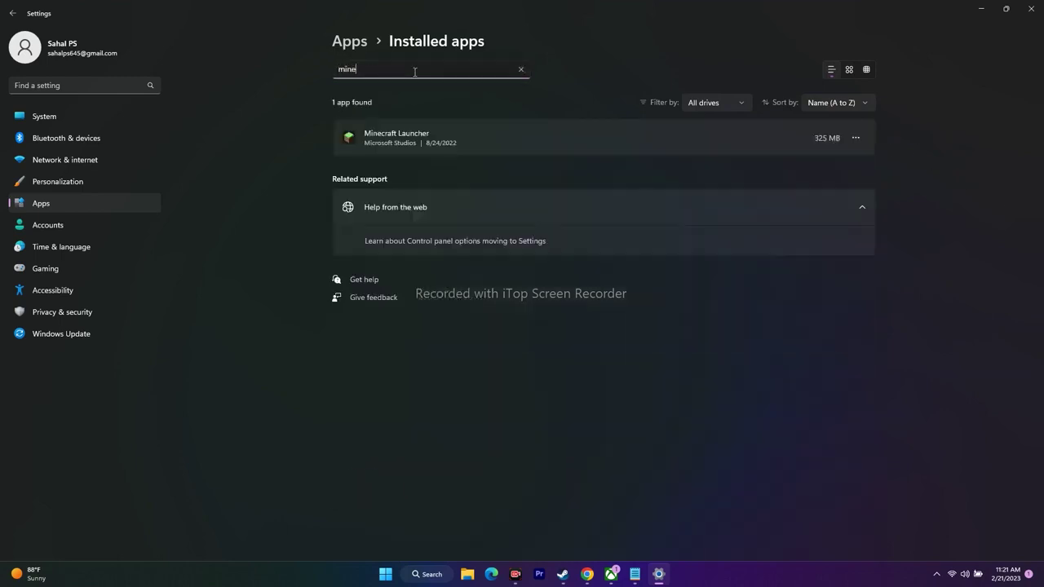
pyautogui.click(855, 137)
pyautogui.click(922, 149)
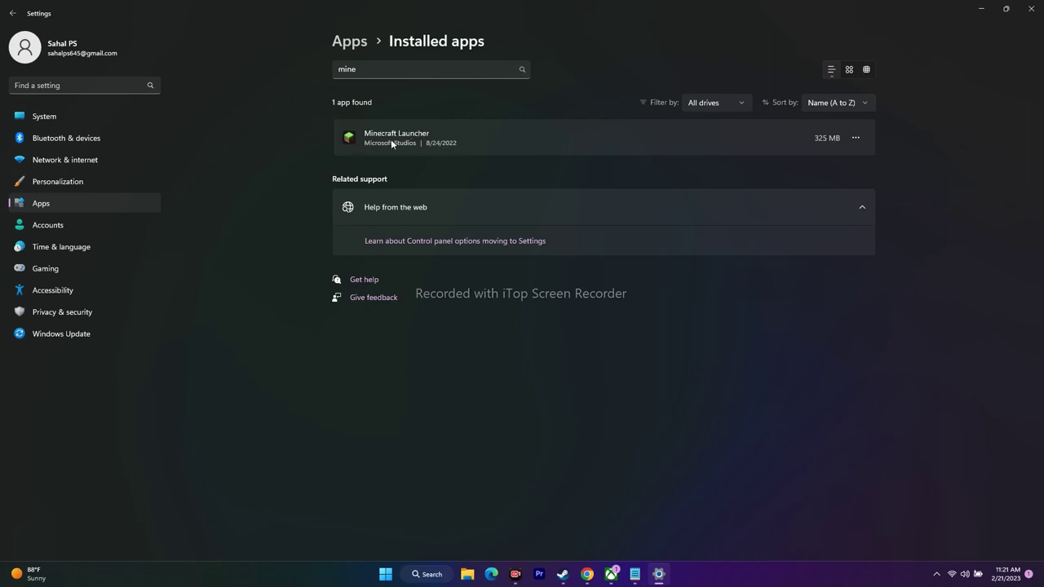
# - Open the Minecraft Launcher's advanced options and run Repair on the app
pyautogui.click(856, 138)
pyautogui.click(775, 162)
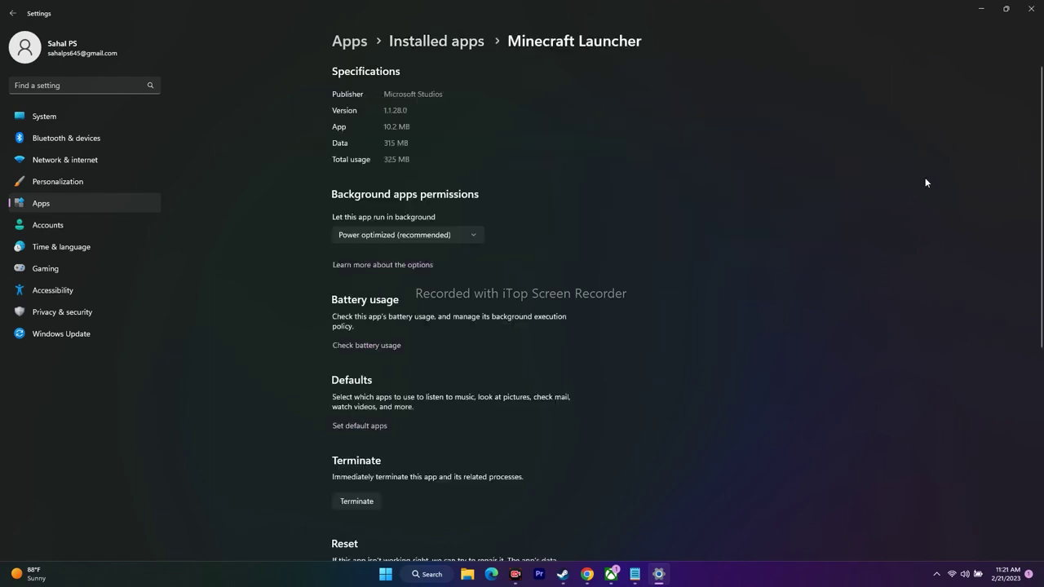
pyautogui.scroll(-5, 858, 174)
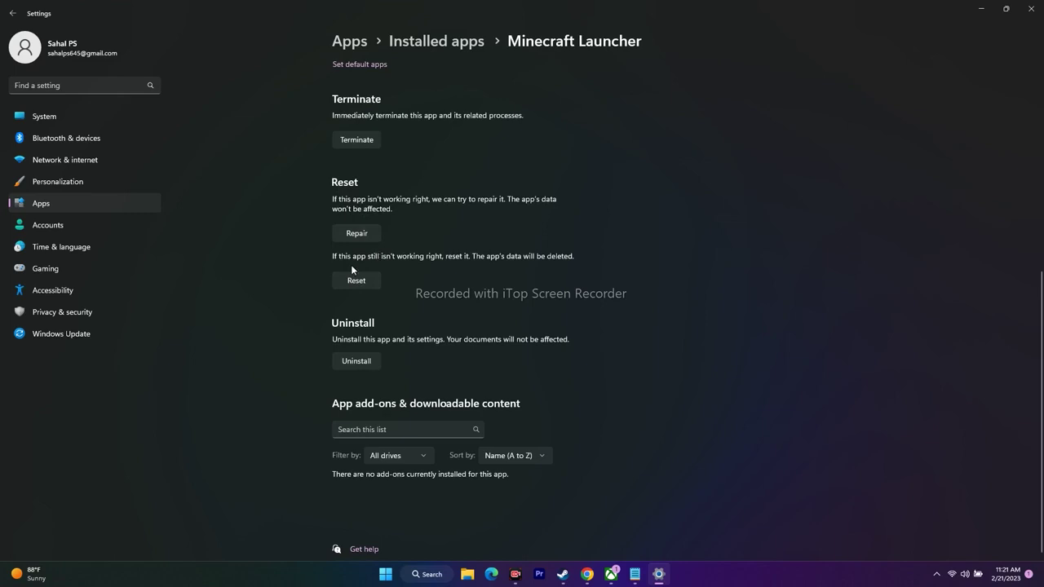
pyautogui.click(365, 234)
# - Close Settings, show the Minecraft Launcher page in the Xbox app, and minimize it to the desktop
pyautogui.click(1032, 8)
pyautogui.click(622, 575)
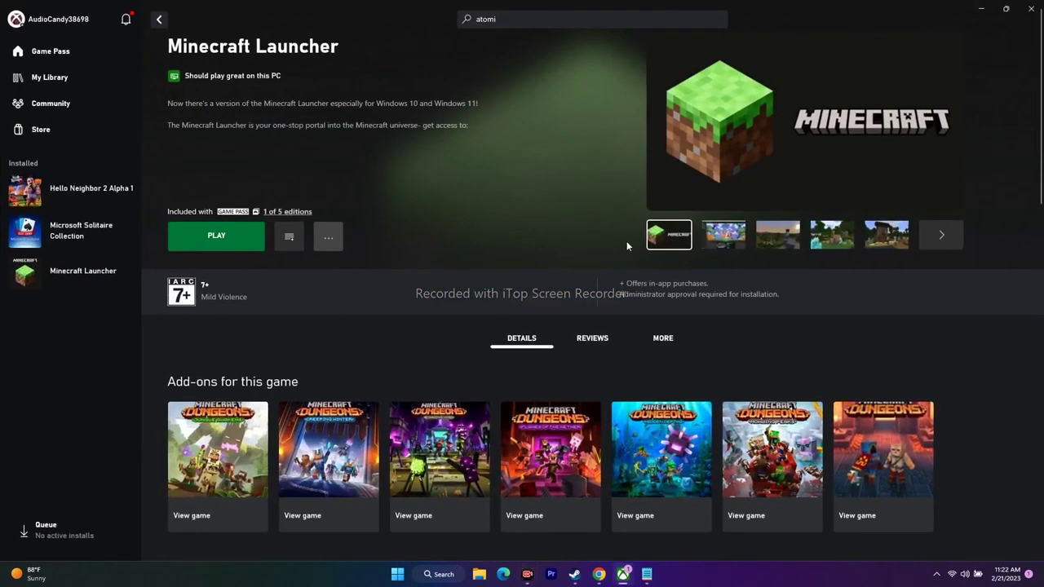
pyautogui.click(980, 8)
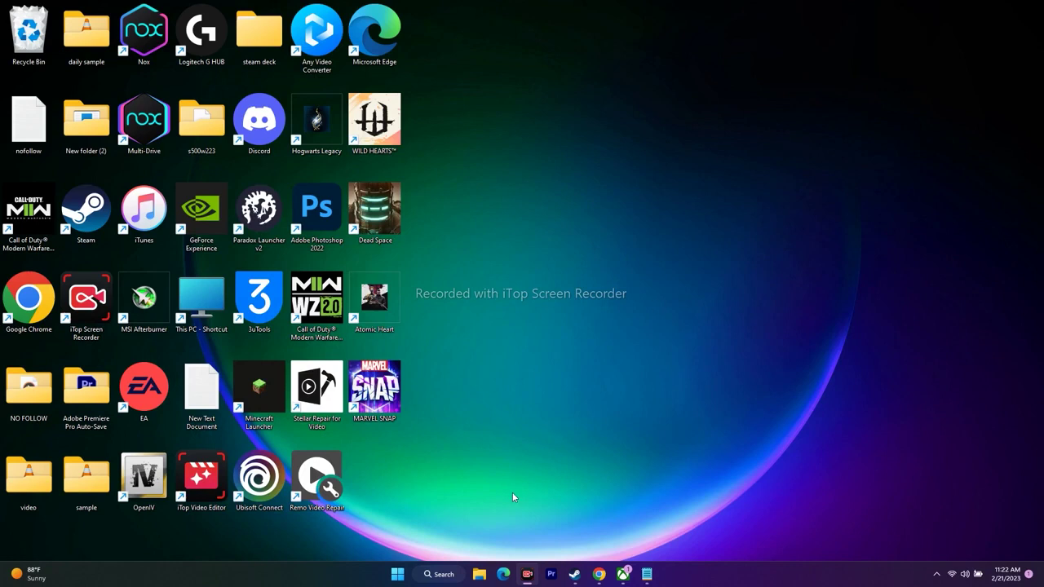
# - In File Explorer, open the user's profile folder inside Users on the OS (C:) drive
pyautogui.click(480, 574)
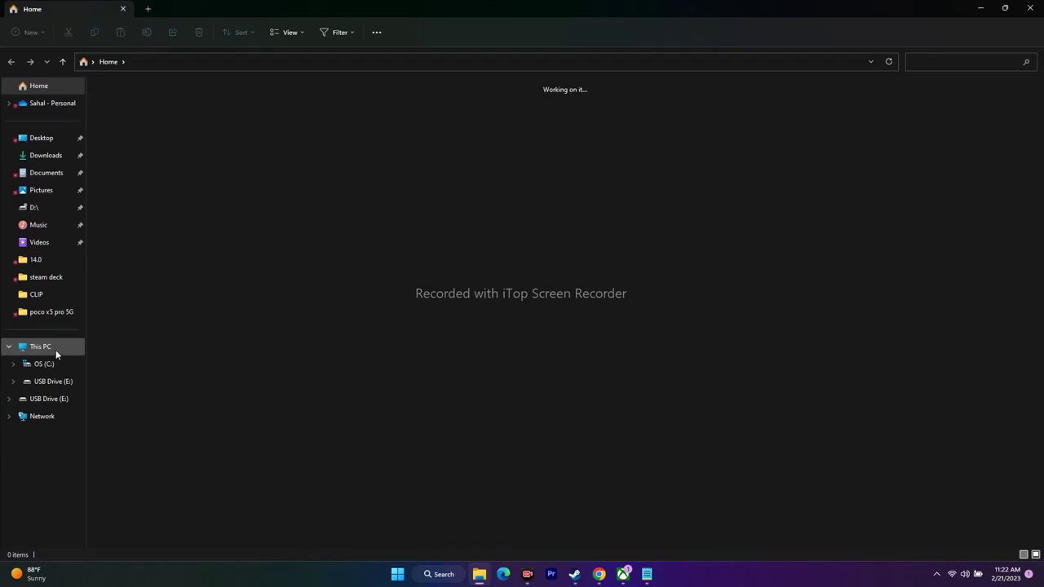
pyautogui.click(55, 350)
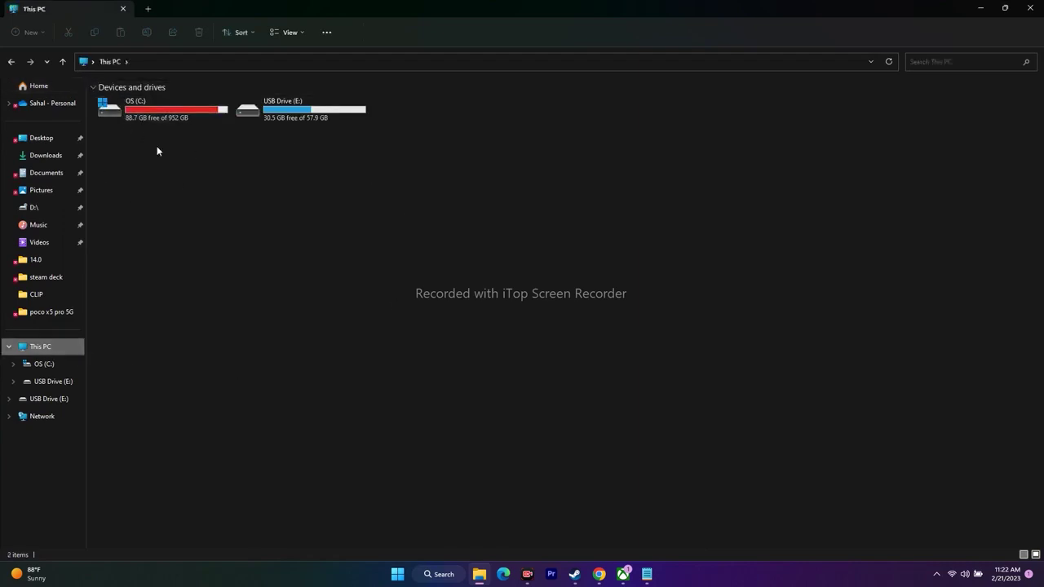
pyautogui.doubleClick(151, 111)
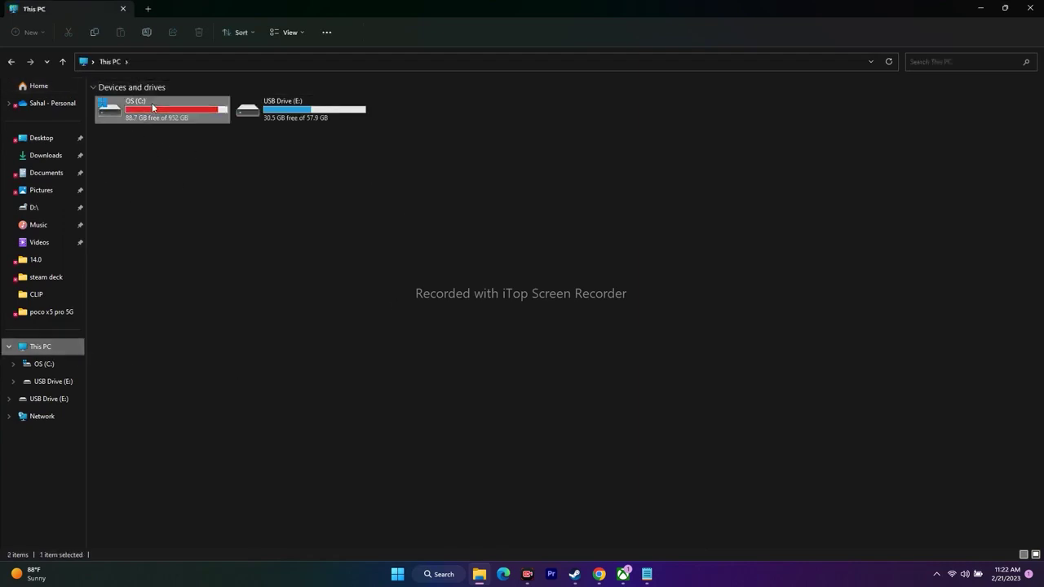
pyautogui.scroll(-2, 148, 286)
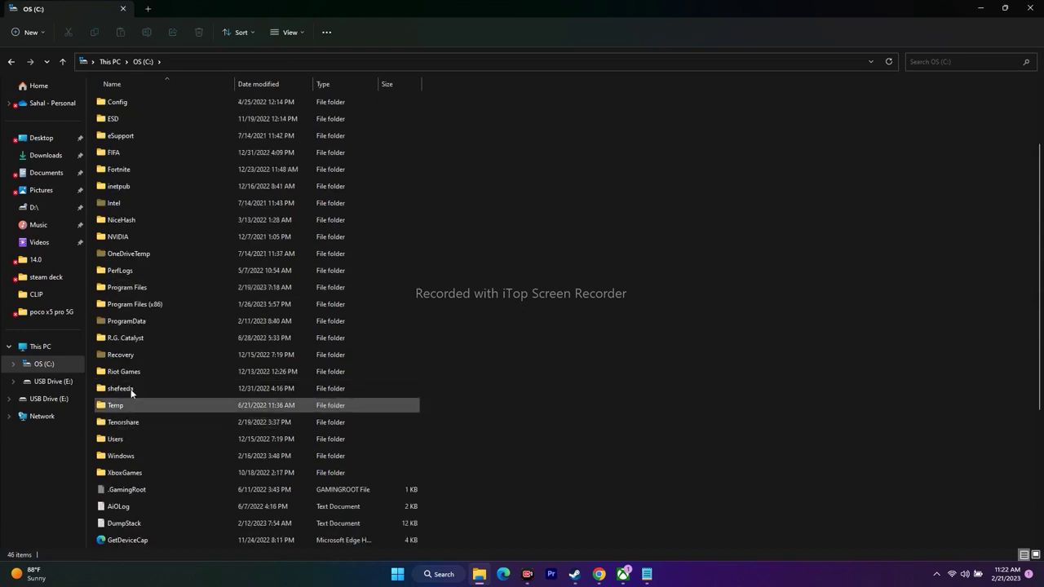
pyautogui.scroll(-1, 130, 339)
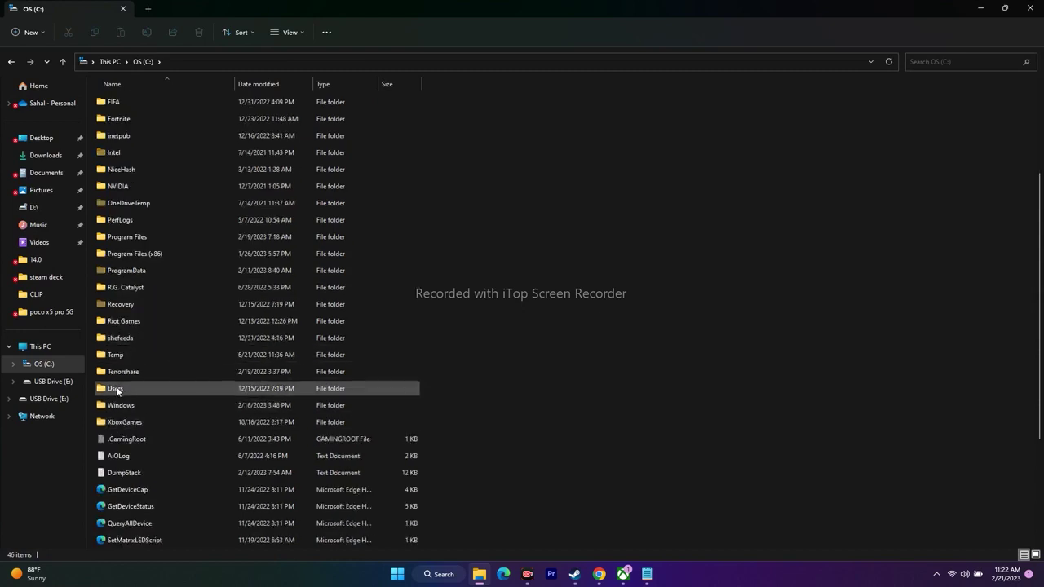
pyautogui.doubleClick(116, 390)
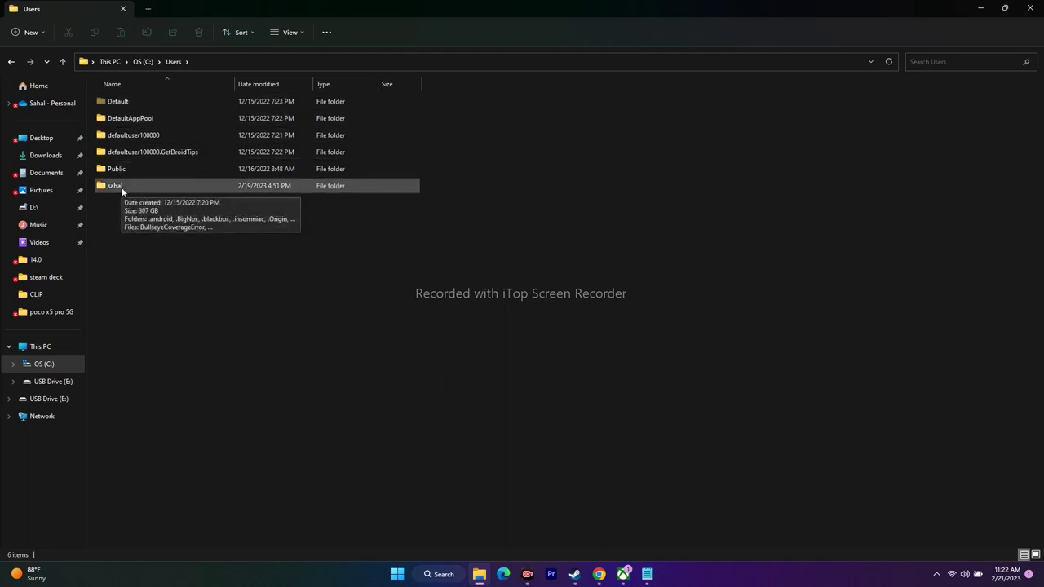
pyautogui.doubleClick(114, 186)
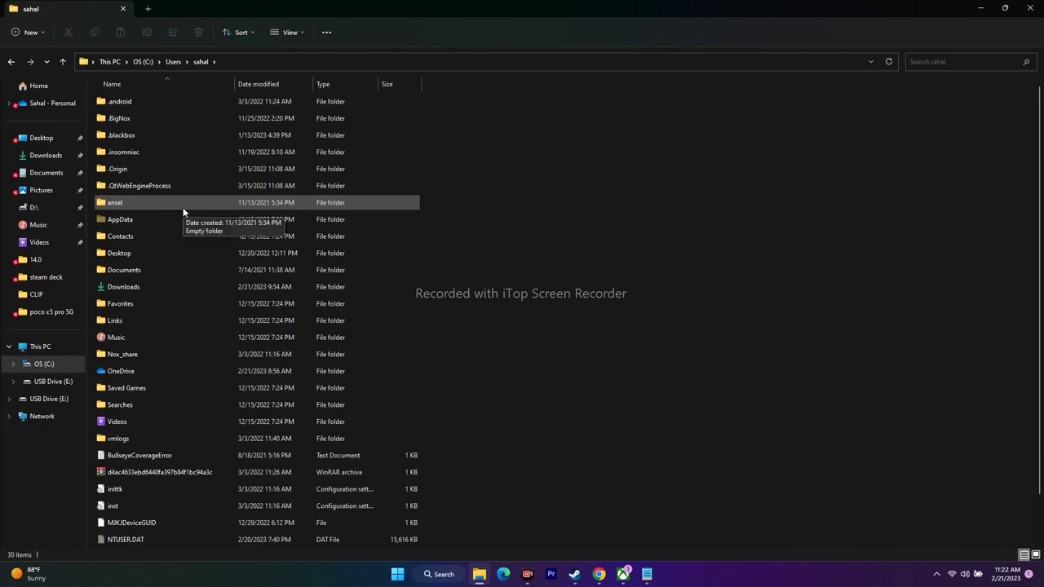
# - Open the AppData\Local\Packages folder within the user's profile folder
pyautogui.doubleClick(133, 219)
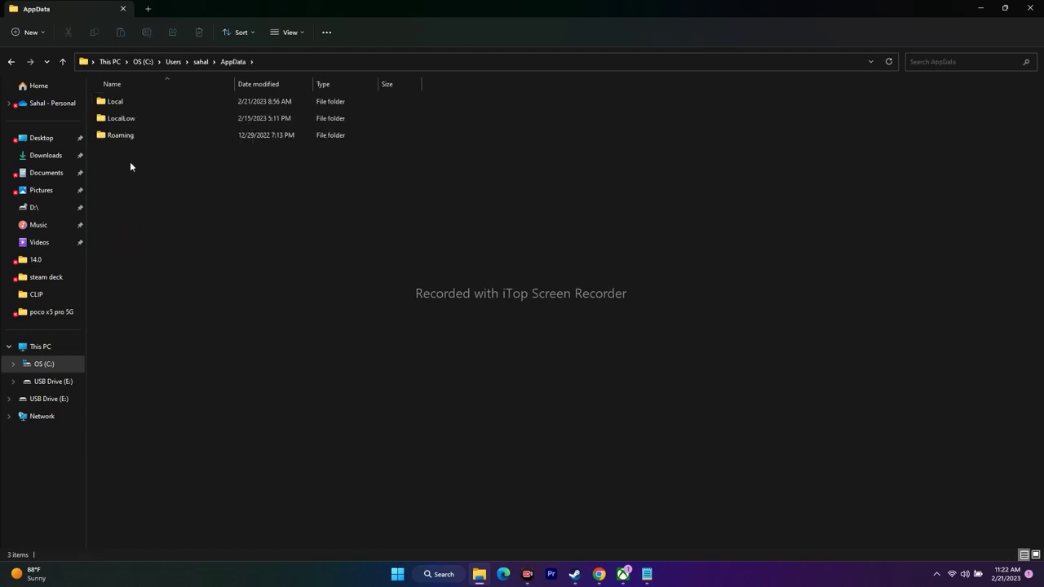
pyautogui.doubleClick(133, 99)
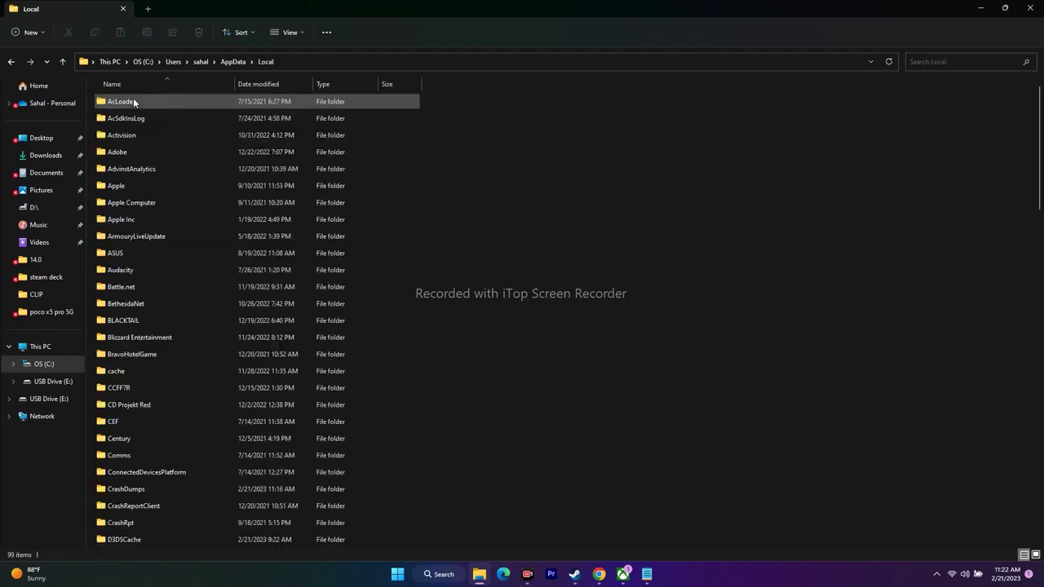
pyautogui.scroll(-12, 145, 253)
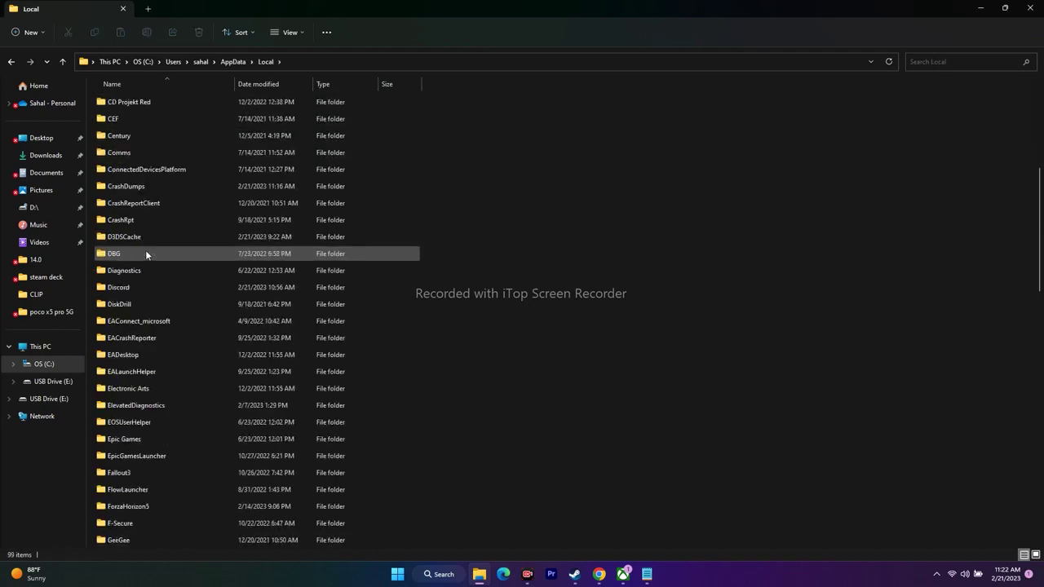
pyautogui.scroll(-6, 146, 254)
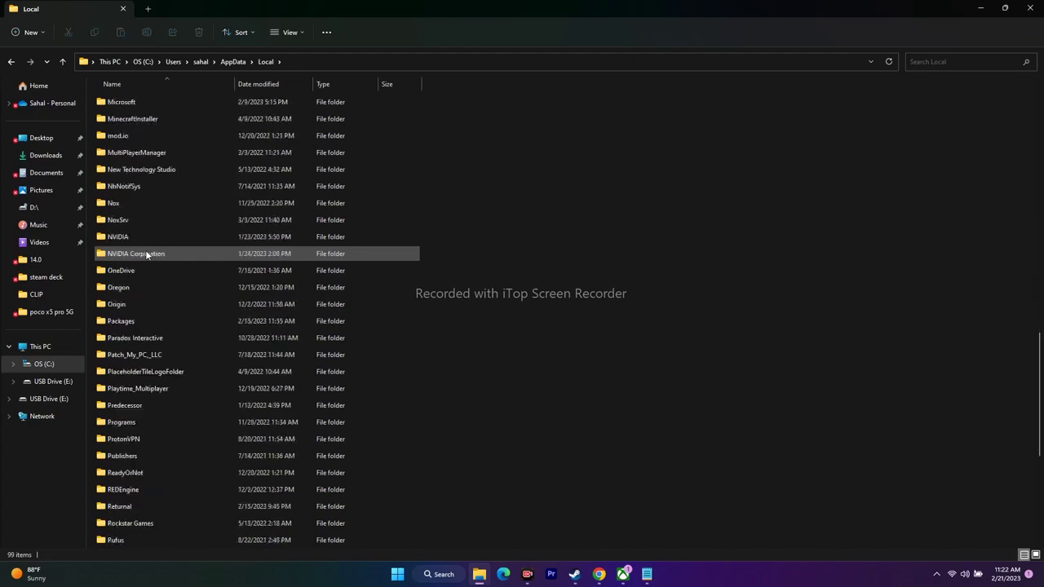
pyautogui.doubleClick(127, 321)
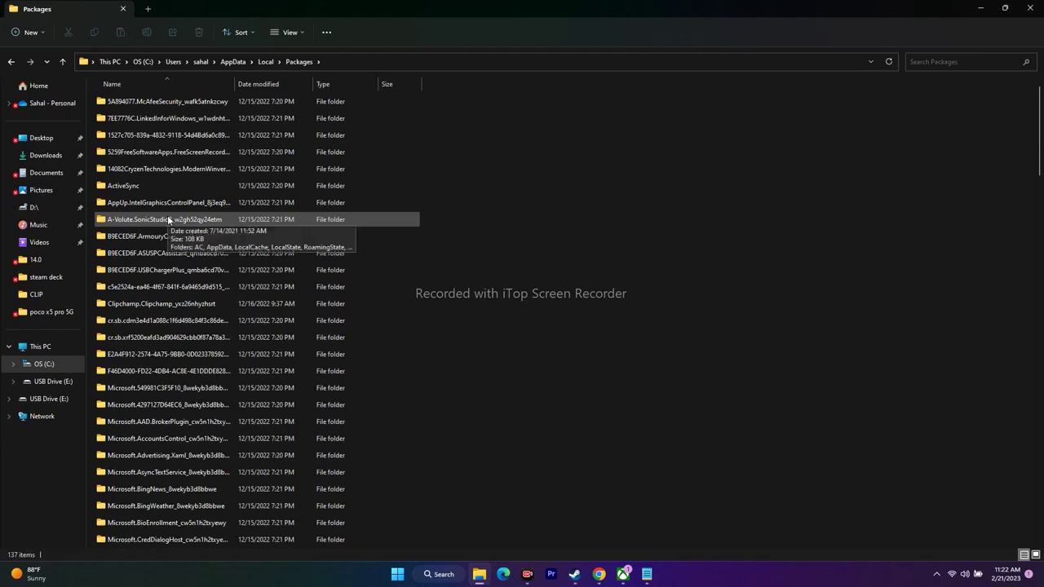
# - Find the Microsoft.WindowsStore_8wekyb3d8bbwe folder in Packages, show its extended context options without choosing one, and close File Explorer
pyautogui.scroll(-4, 198, 239)
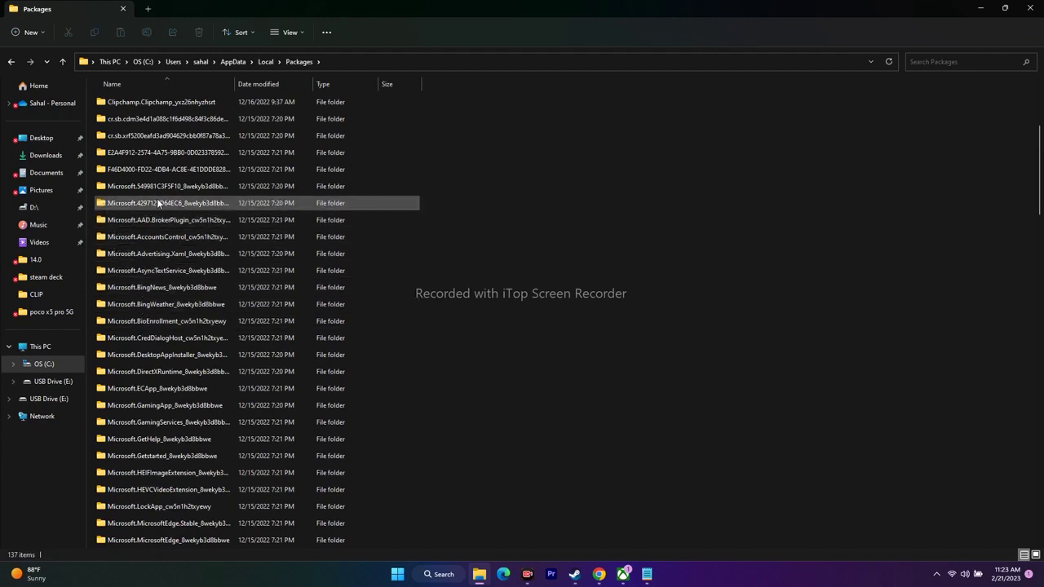
pyautogui.scroll(-4, 158, 289)
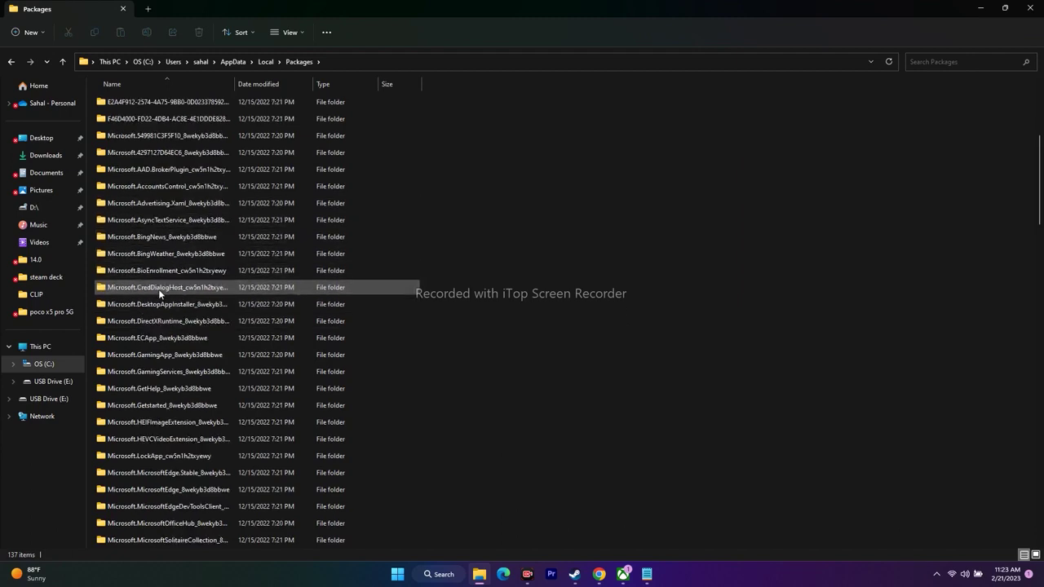
pyautogui.scroll(-5, 159, 292)
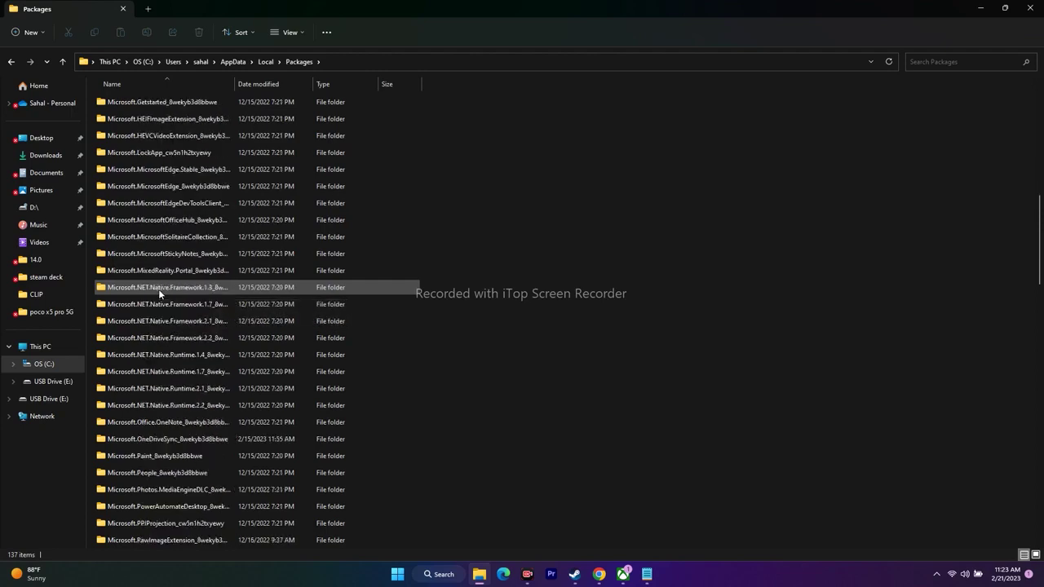
pyautogui.scroll(-7, 158, 289)
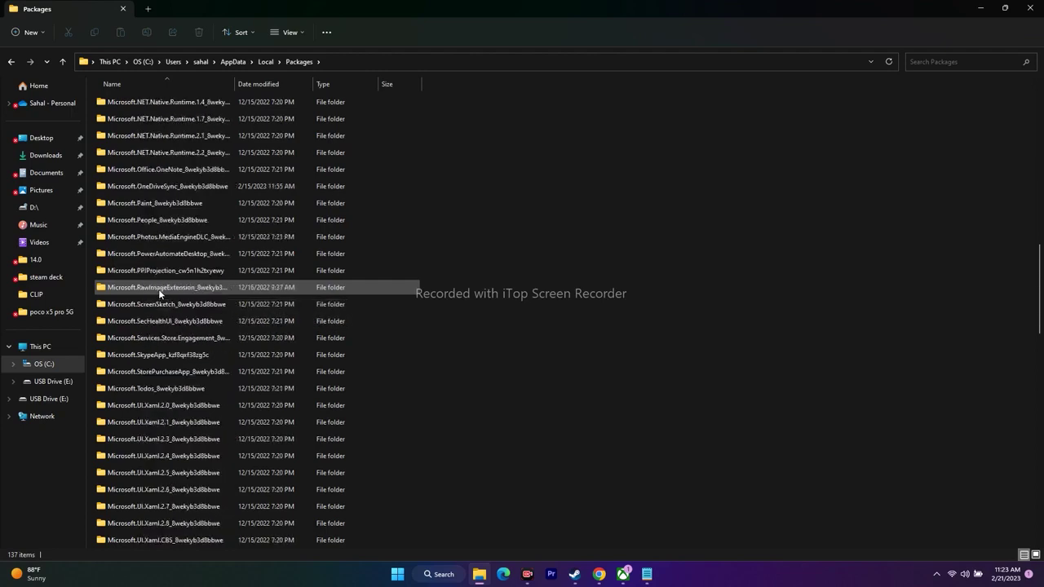
pyautogui.scroll(-2, 158, 289)
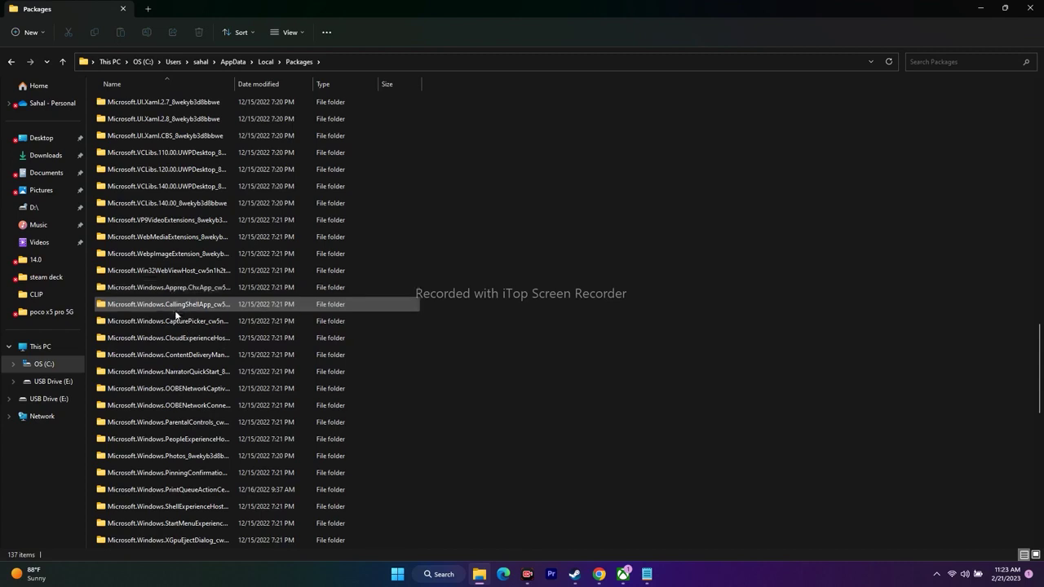
pyautogui.scroll(-1, 184, 403)
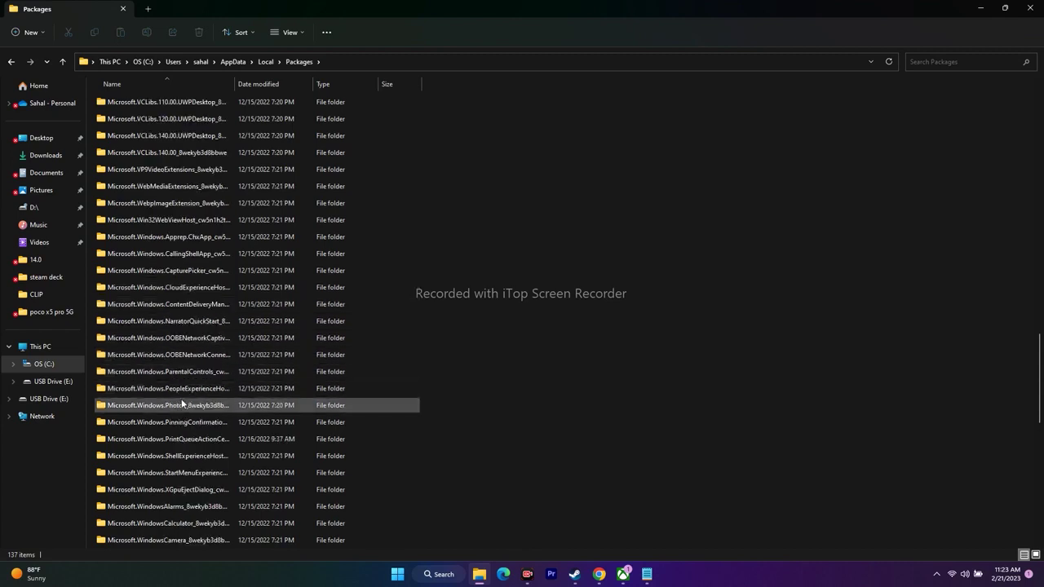
pyautogui.scroll(-1, 191, 447)
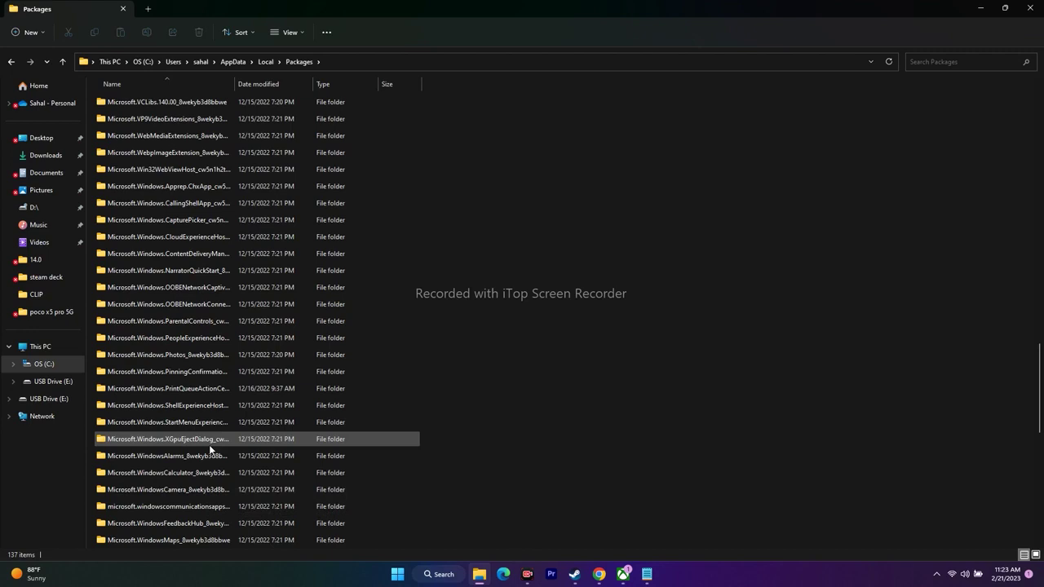
pyautogui.moveTo(209, 445)
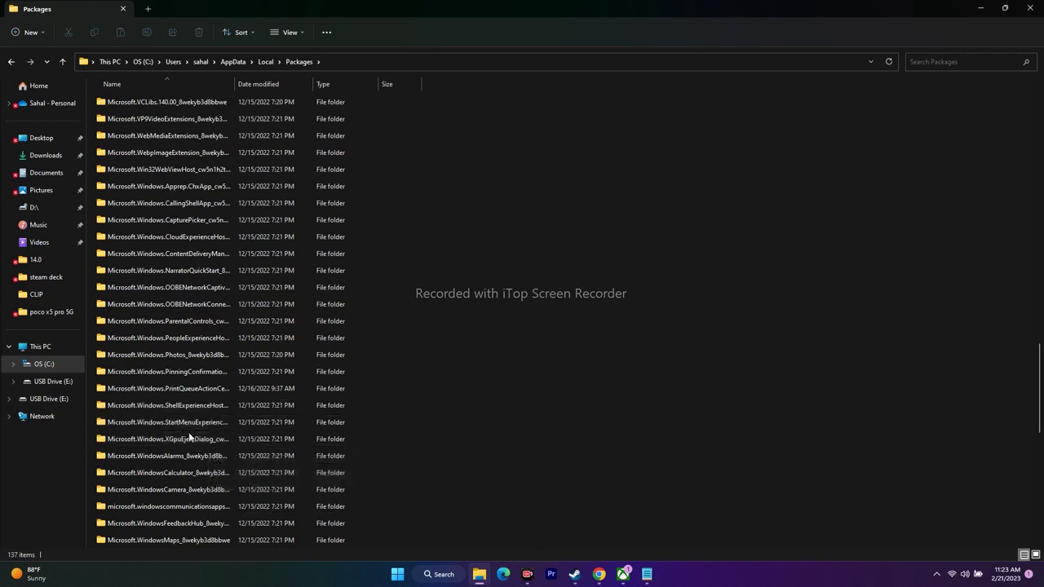
pyautogui.scroll(-1, 187, 458)
pyautogui.scroll(-1, 191, 467)
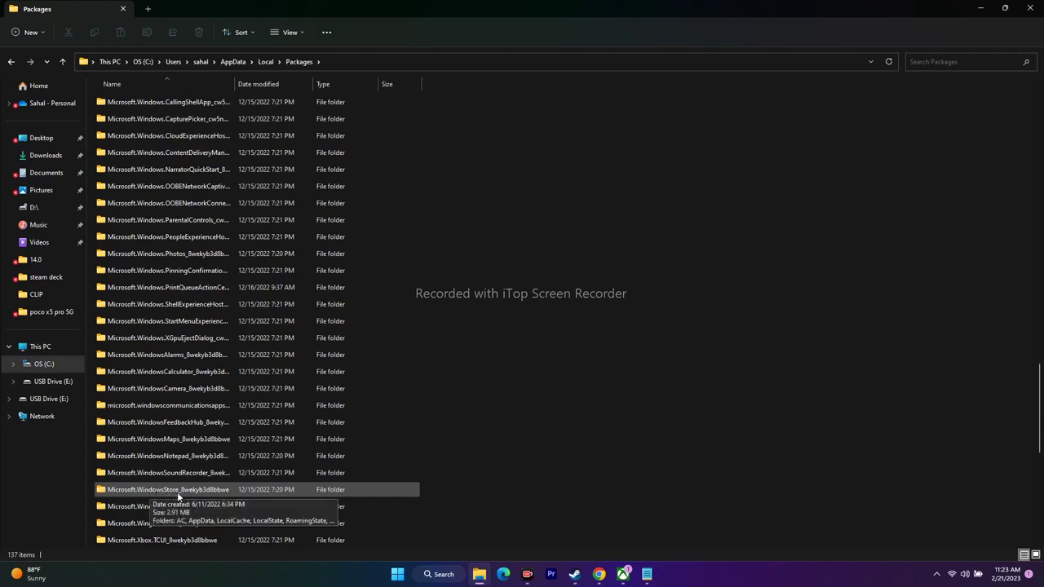
pyautogui.rightClick(211, 489)
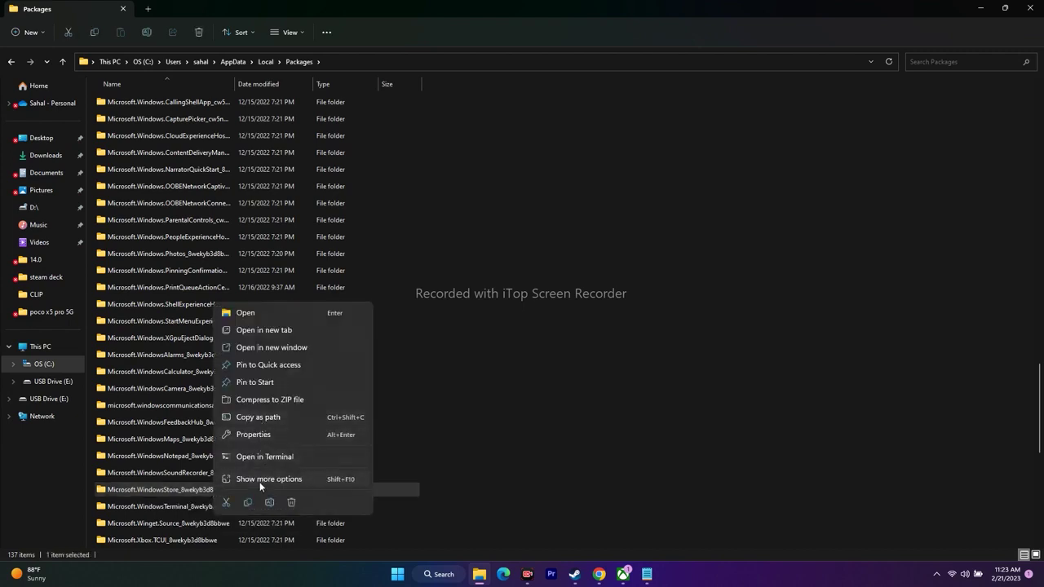
pyautogui.click(248, 483)
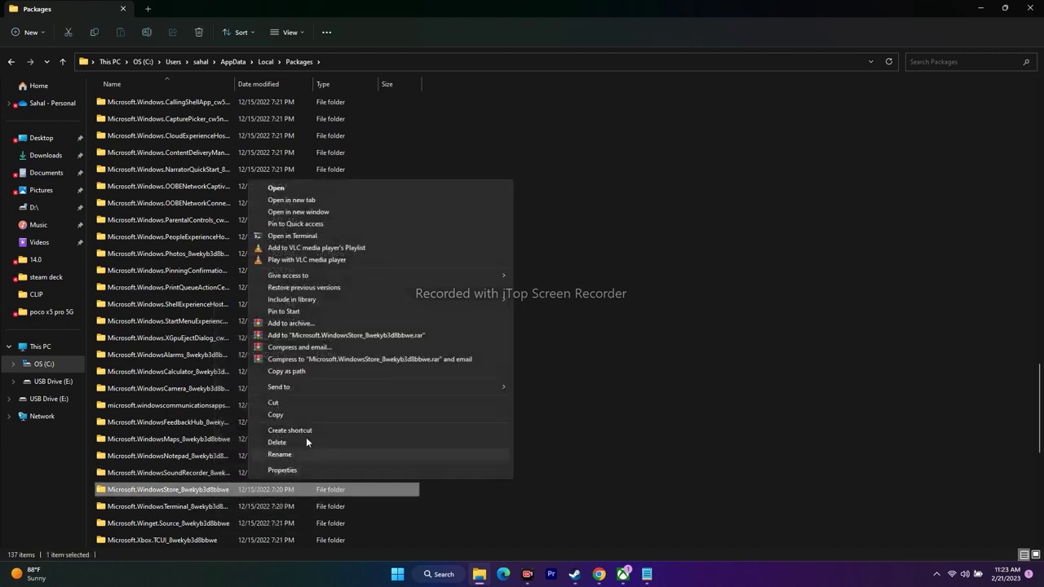
pyautogui.click(618, 380)
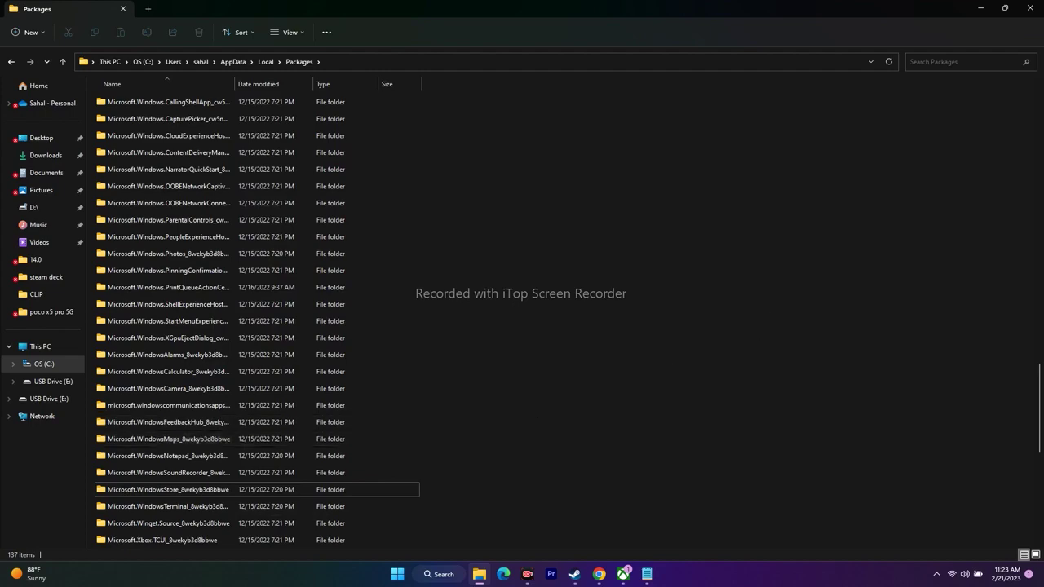
pyautogui.click(1030, 8)
# - Switch to the Xbox app, show the account options containing Sign out, dismiss them, and minimize the app
pyautogui.click(623, 575)
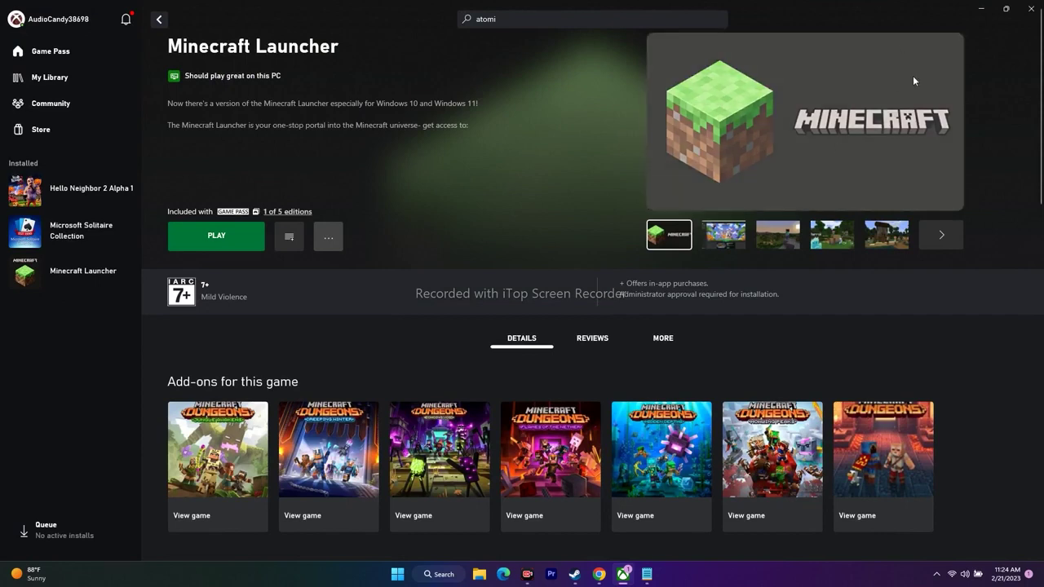
pyautogui.click(33, 18)
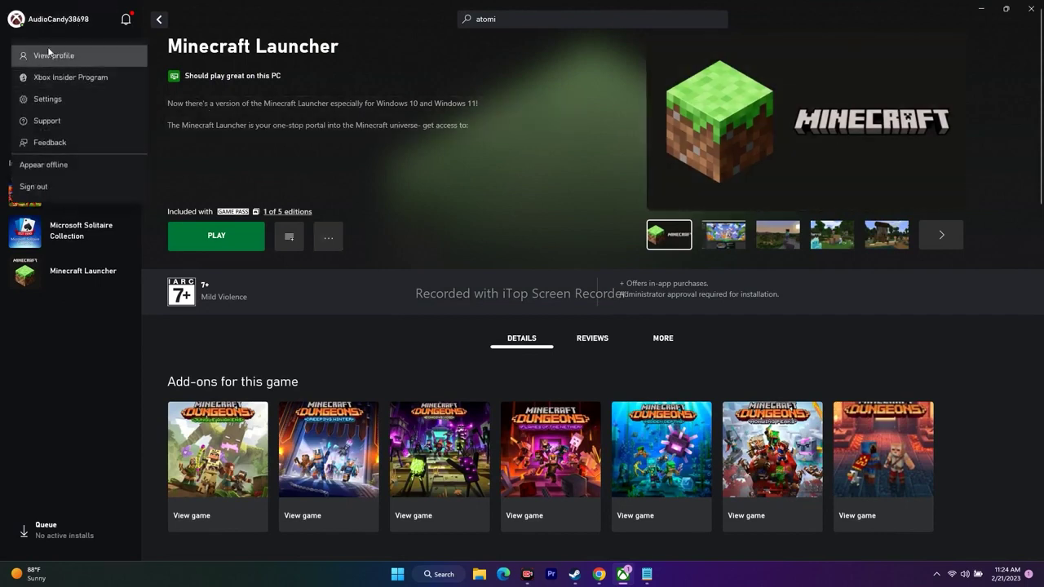
pyautogui.click(51, 324)
pyautogui.click(981, 9)
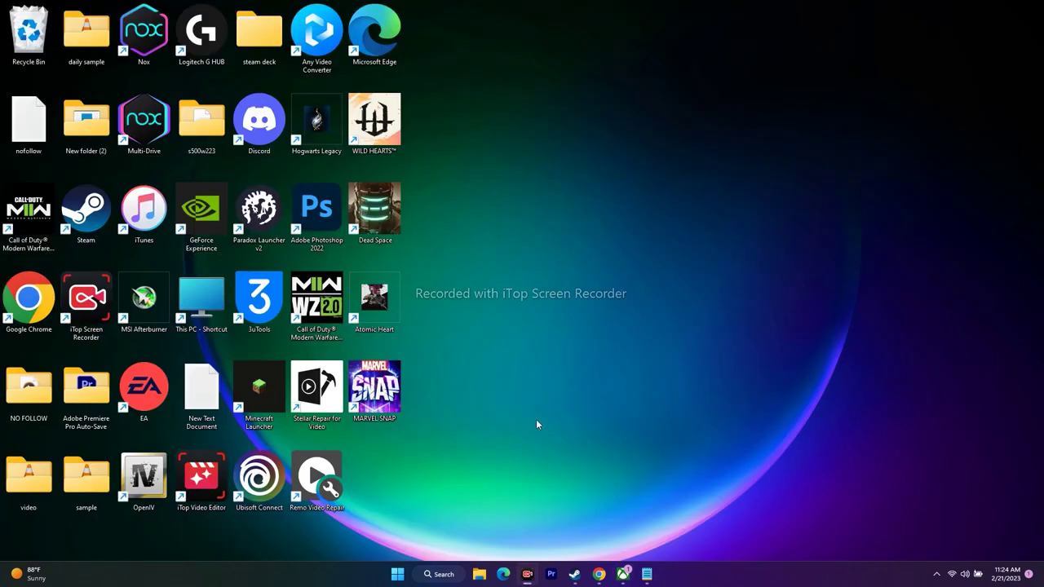
# - Open the Microsoft Store home page and close it, and show the Xbox app again before minimizing it
pyautogui.click(441, 575)
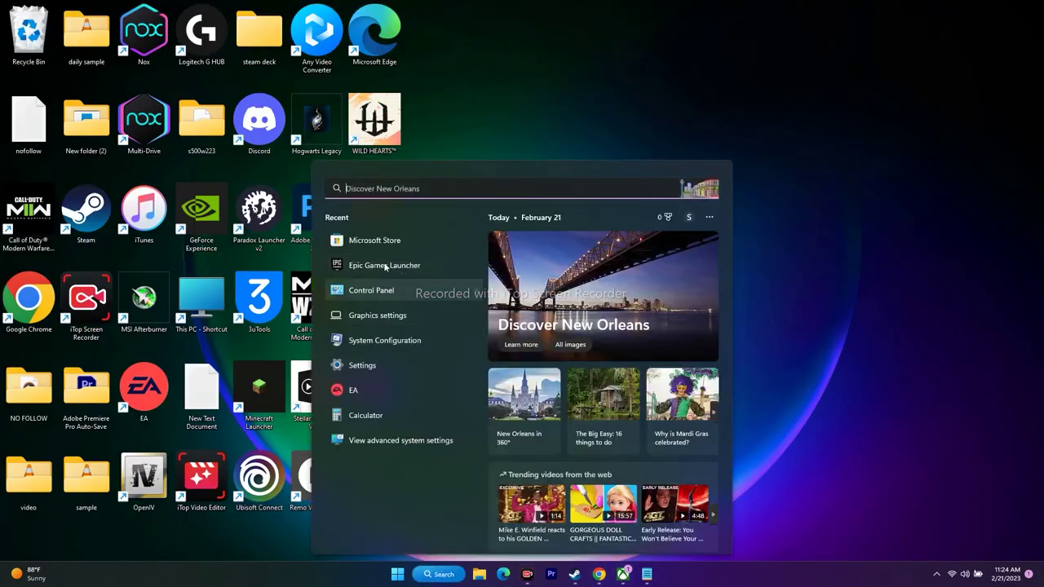
pyautogui.click(367, 240)
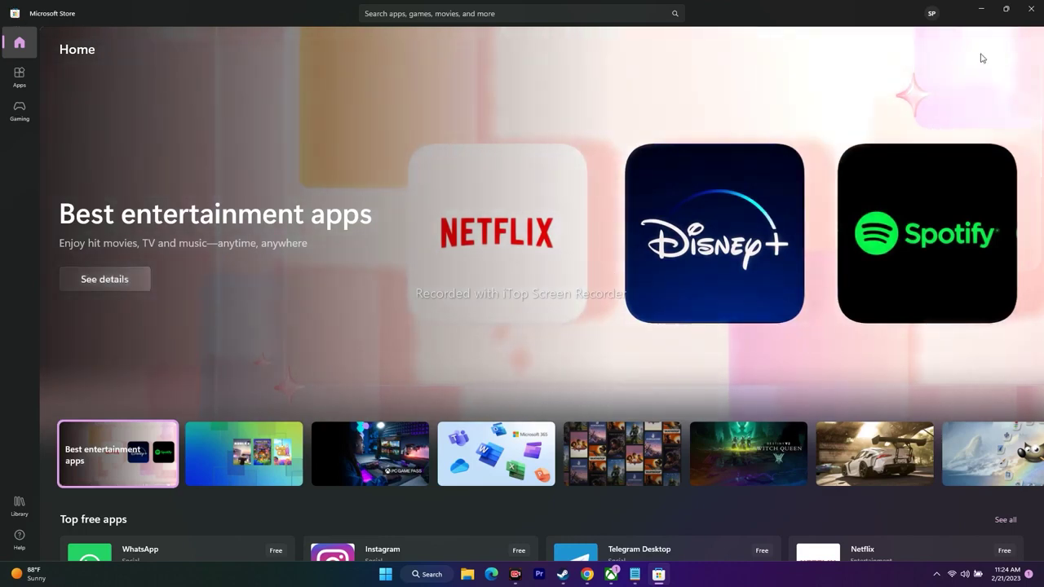
pyautogui.click(1032, 8)
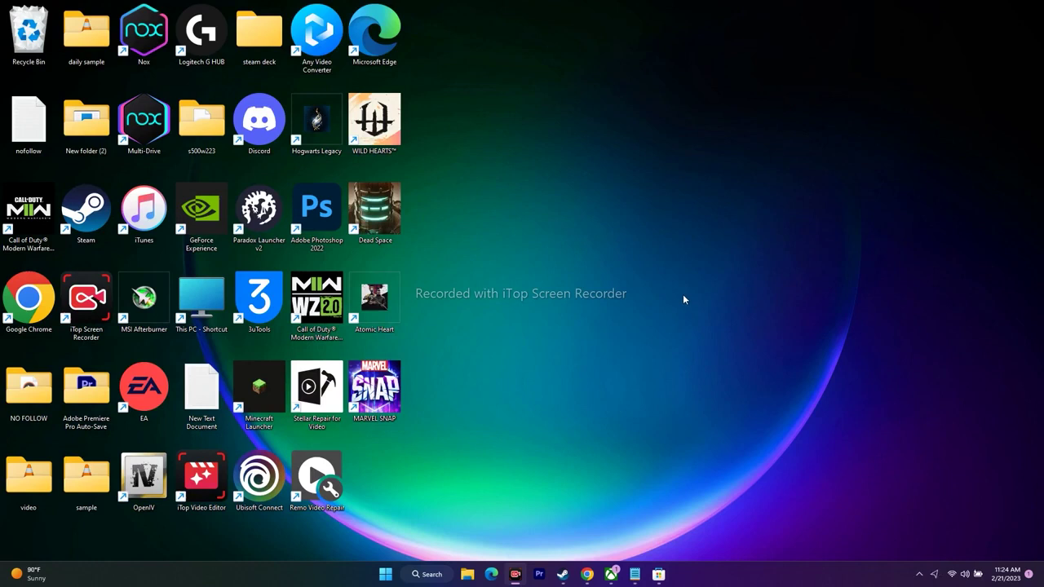
pyautogui.moveTo(611, 574)
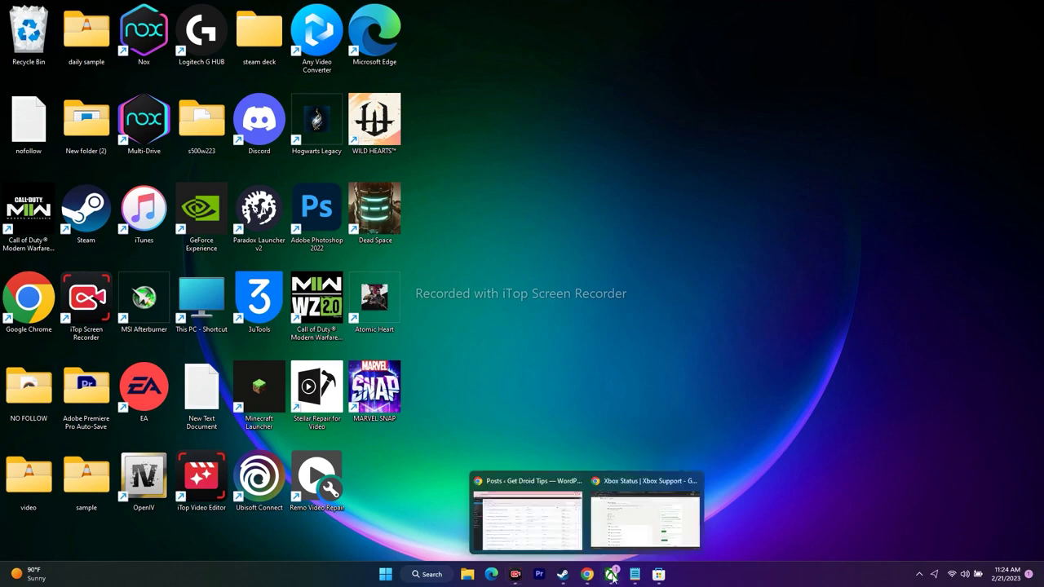
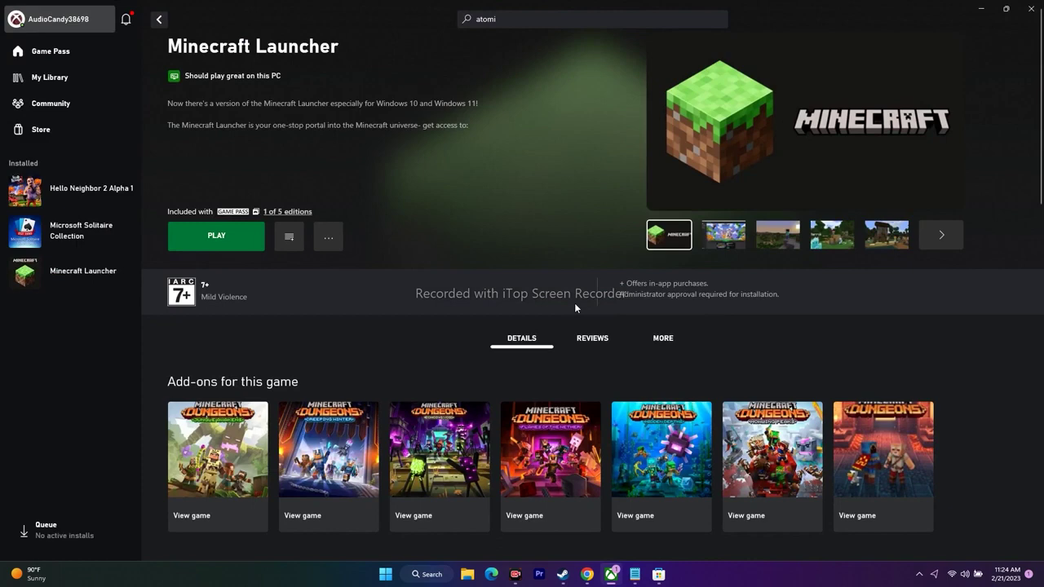
pyautogui.click(986, 6)
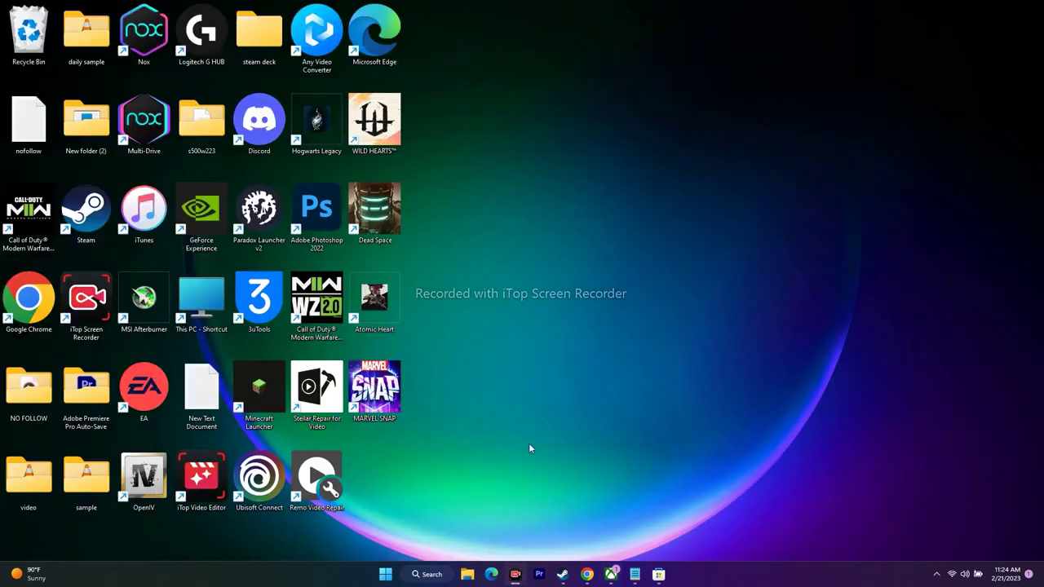
# - In Windows Settings, open Date & time under Time & language and turn Set time automatically off and back on
pyautogui.click(427, 574)
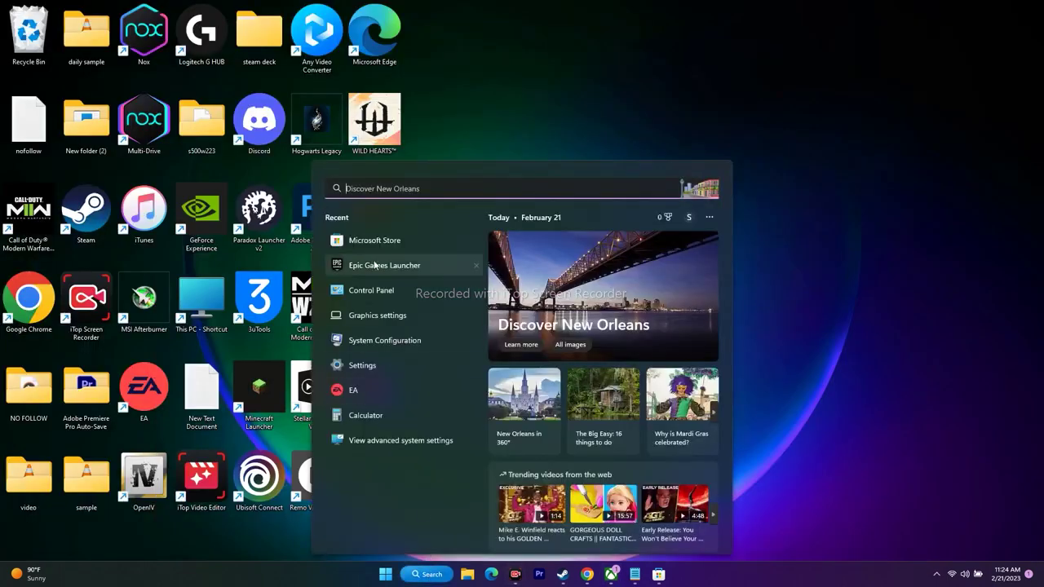
pyautogui.click(362, 366)
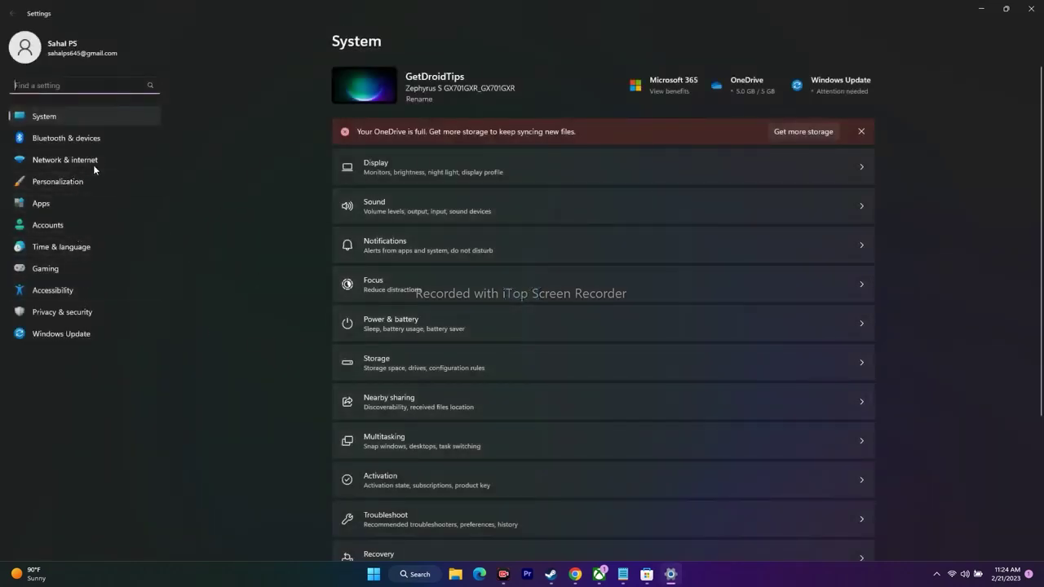
pyautogui.click(76, 248)
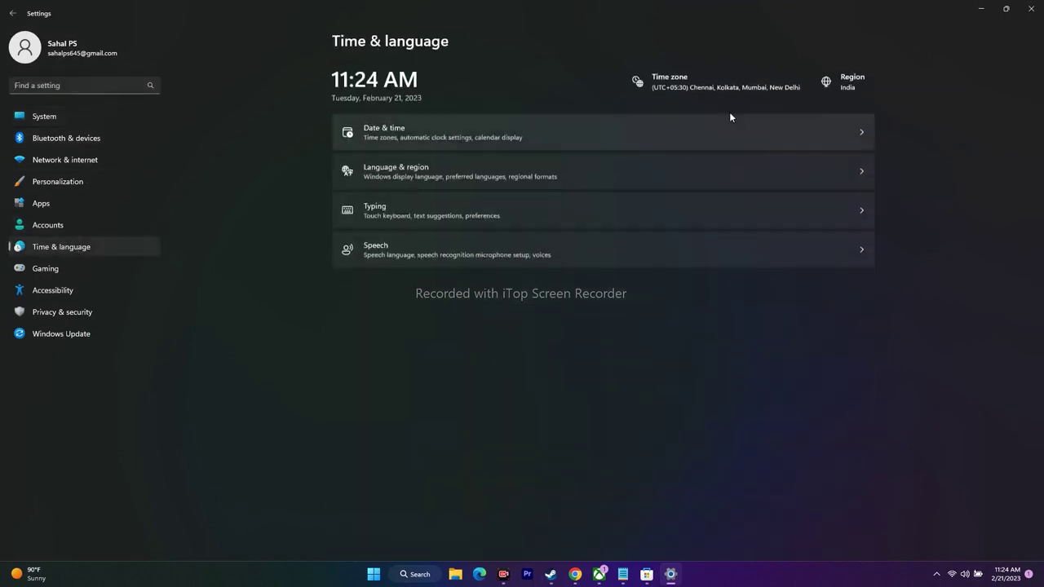
pyautogui.click(447, 137)
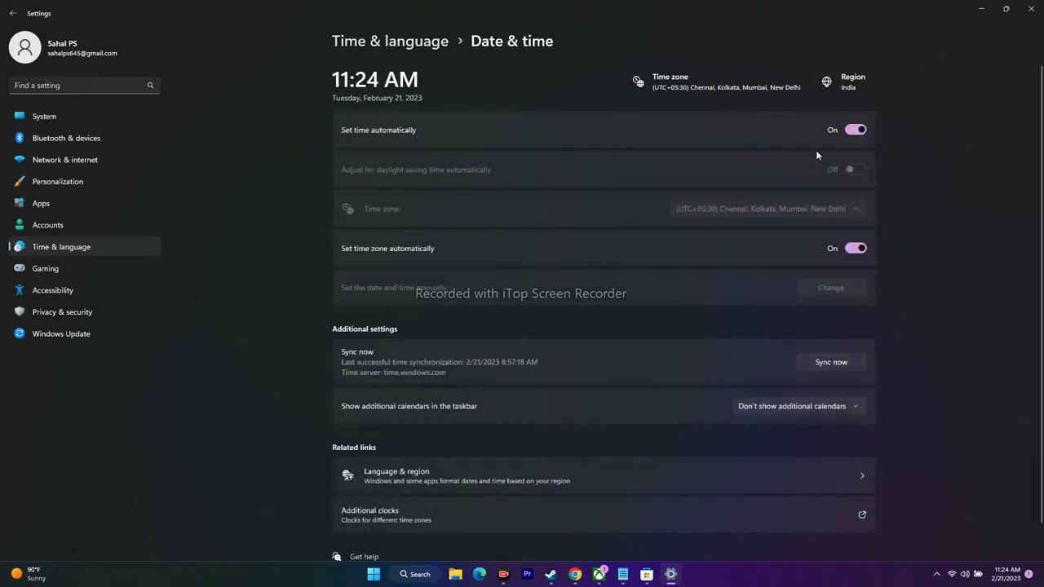
pyautogui.click(856, 132)
pyautogui.click(856, 130)
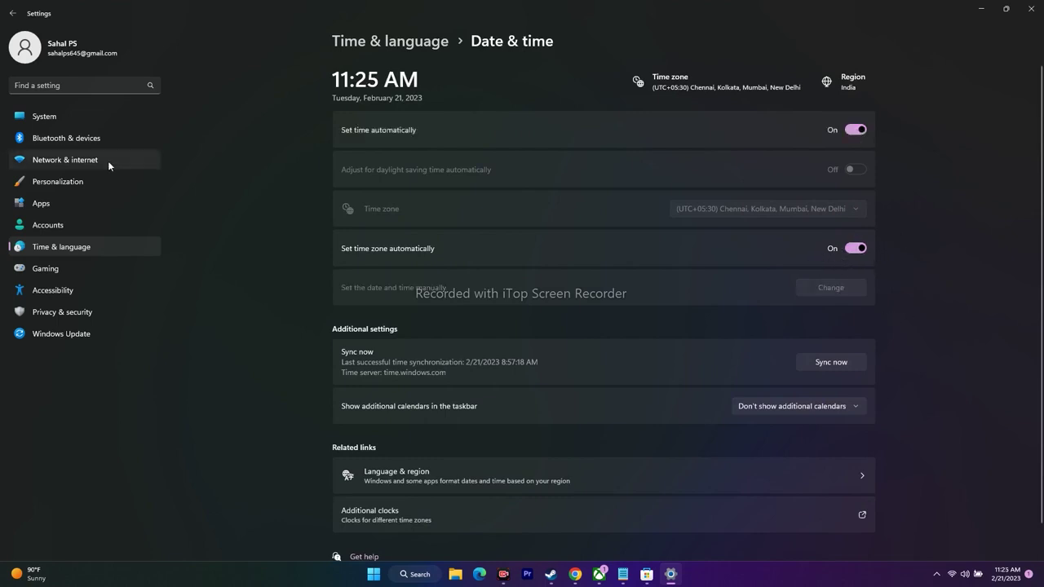
# - View the language options for English (United States) under Language & region, return to Time & language, and close Settings
pyautogui.click(12, 13)
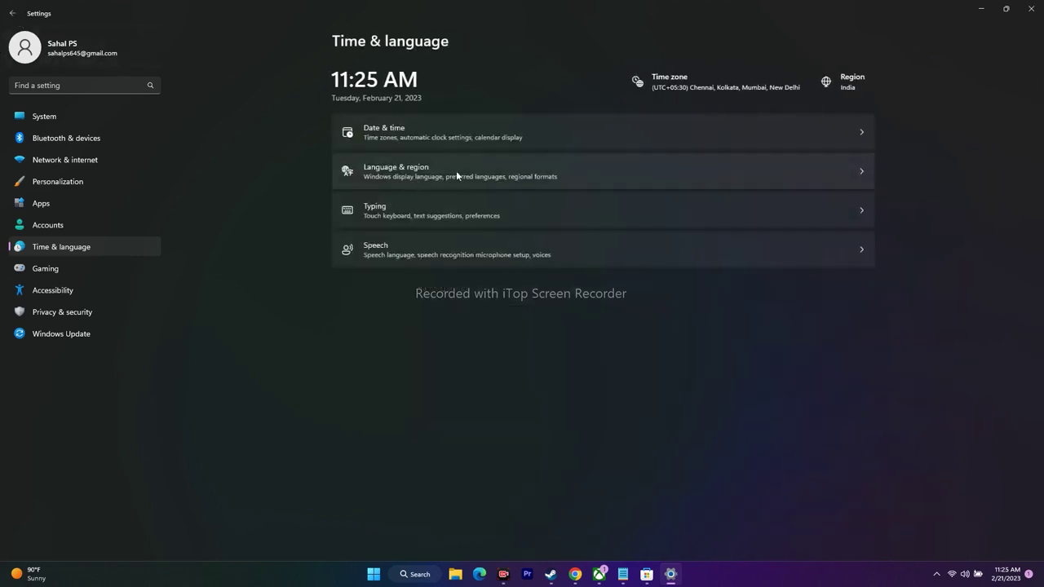
pyautogui.click(458, 169)
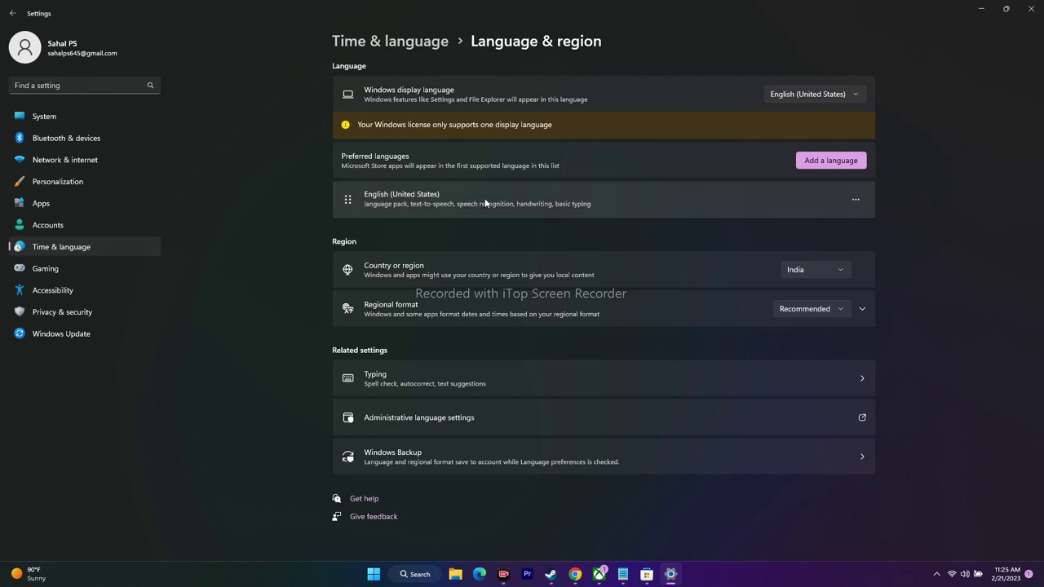
pyautogui.click(850, 199)
pyautogui.click(918, 207)
pyautogui.click(856, 200)
pyautogui.click(832, 230)
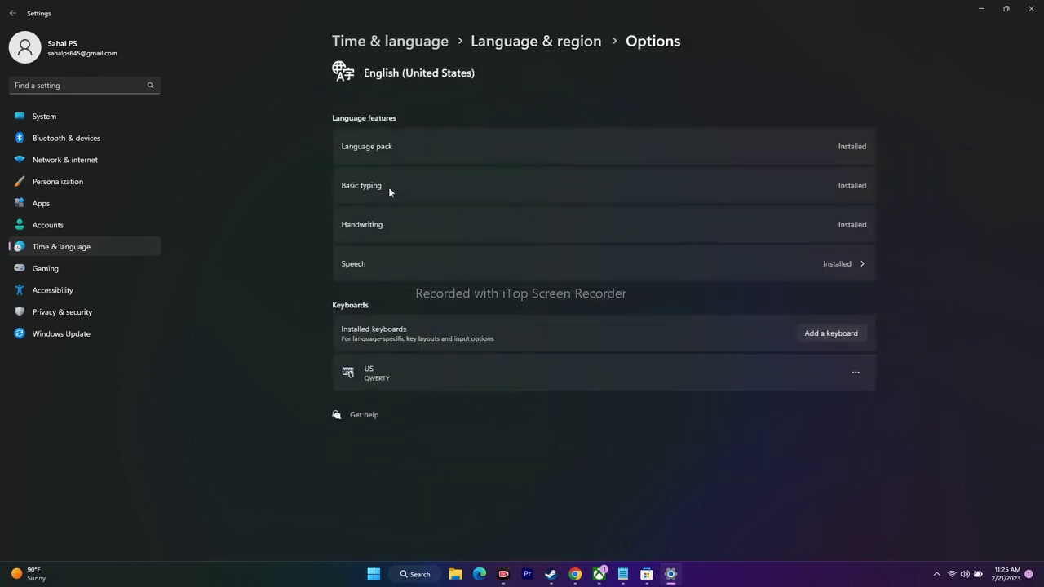
pyautogui.click(12, 13)
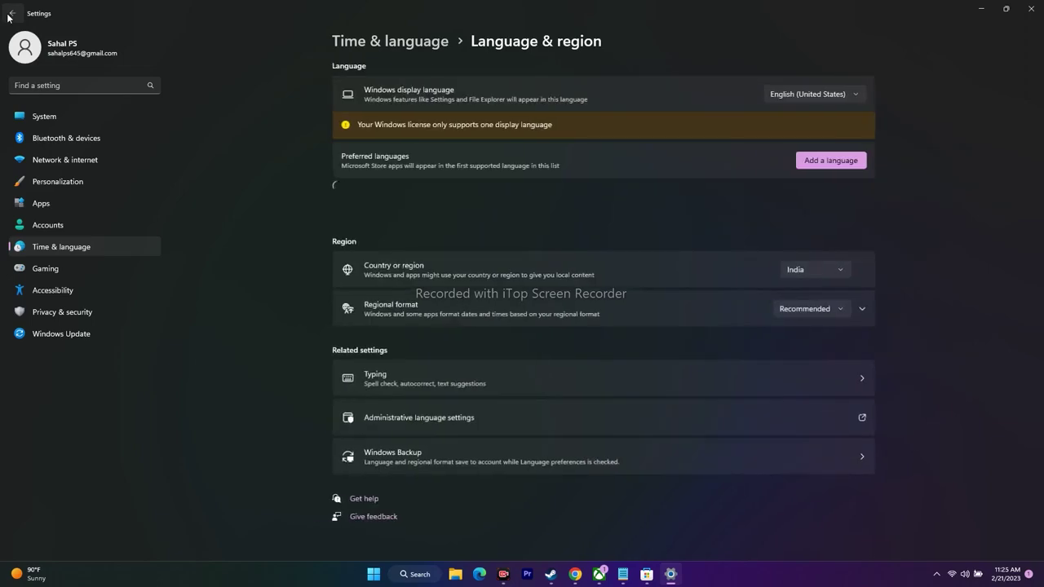
pyautogui.click(12, 13)
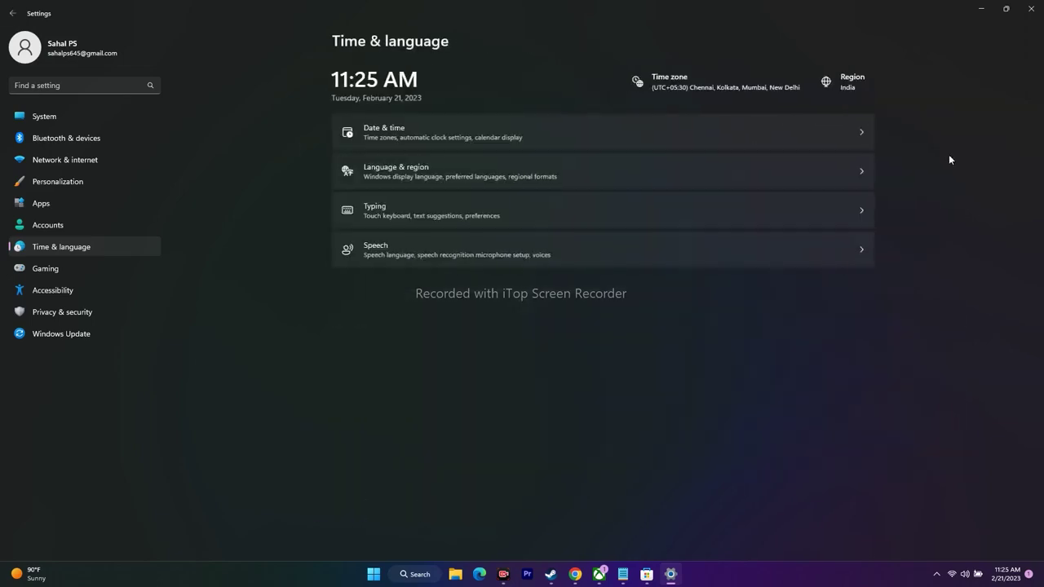
pyautogui.click(1033, 9)
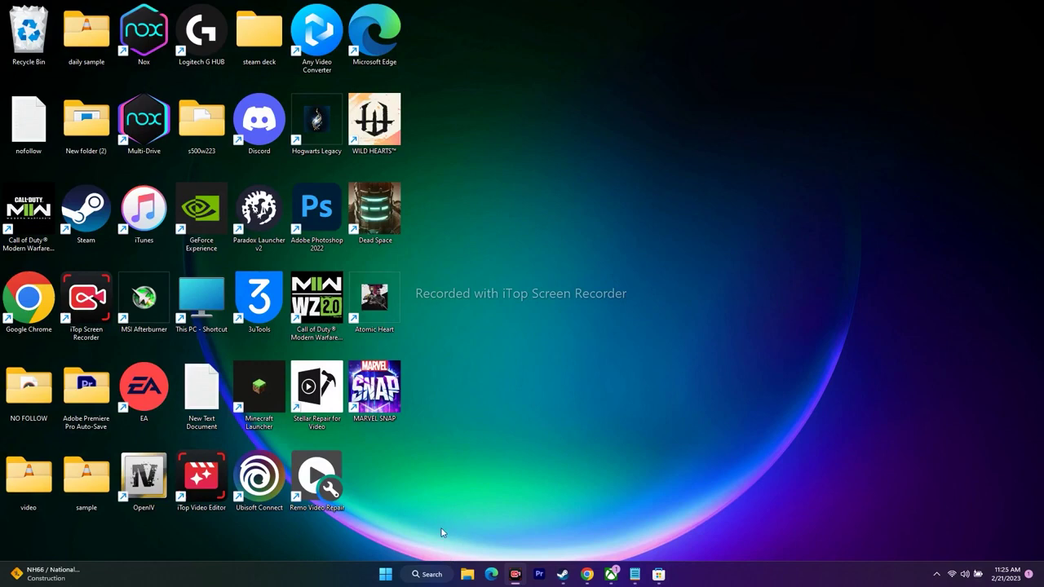
# - Search Windows for "sett" and open the Settings app
pyautogui.click(424, 572)
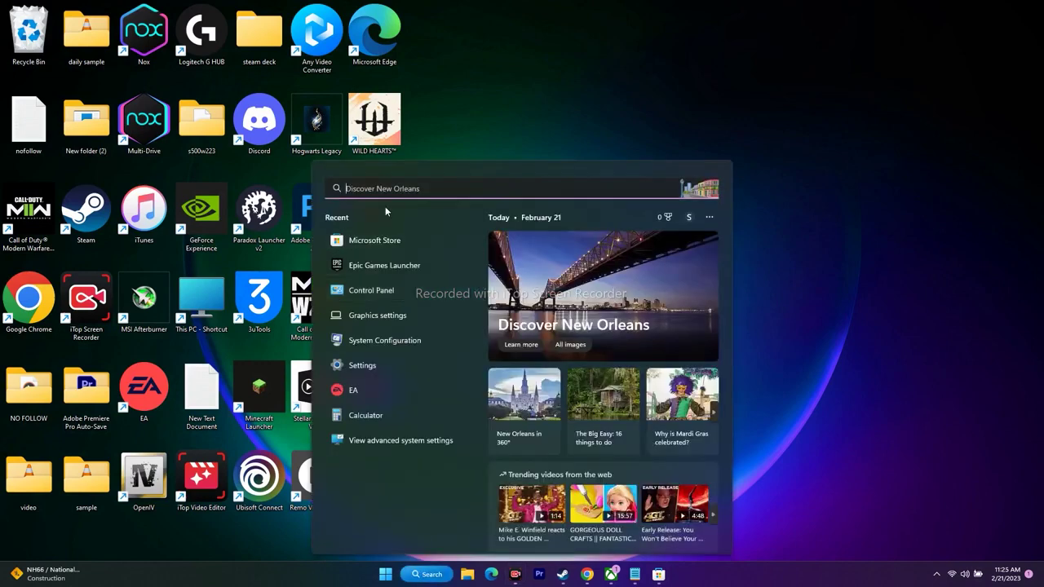
pyautogui.write('sett')
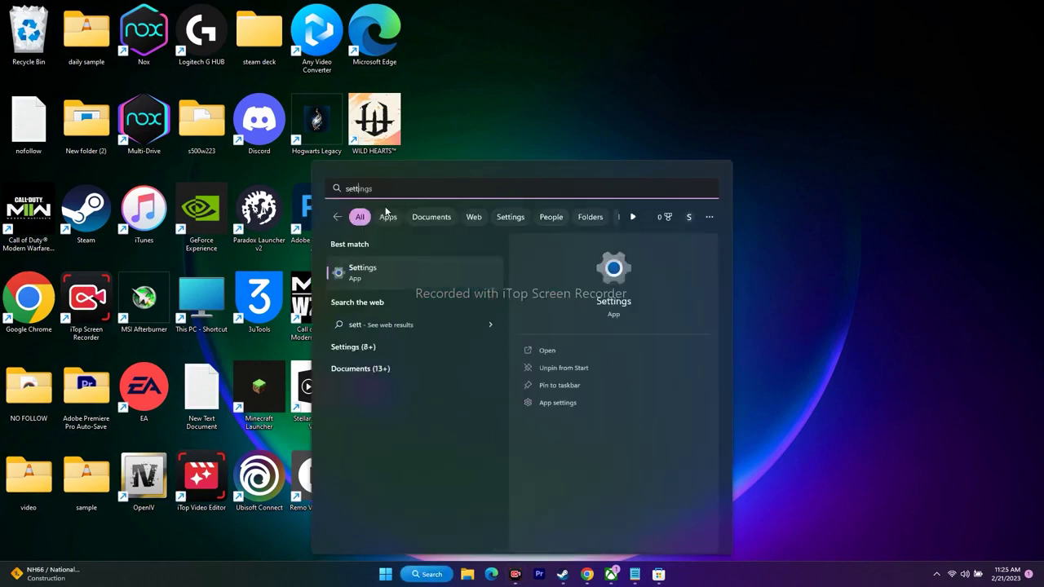
pyautogui.click(400, 276)
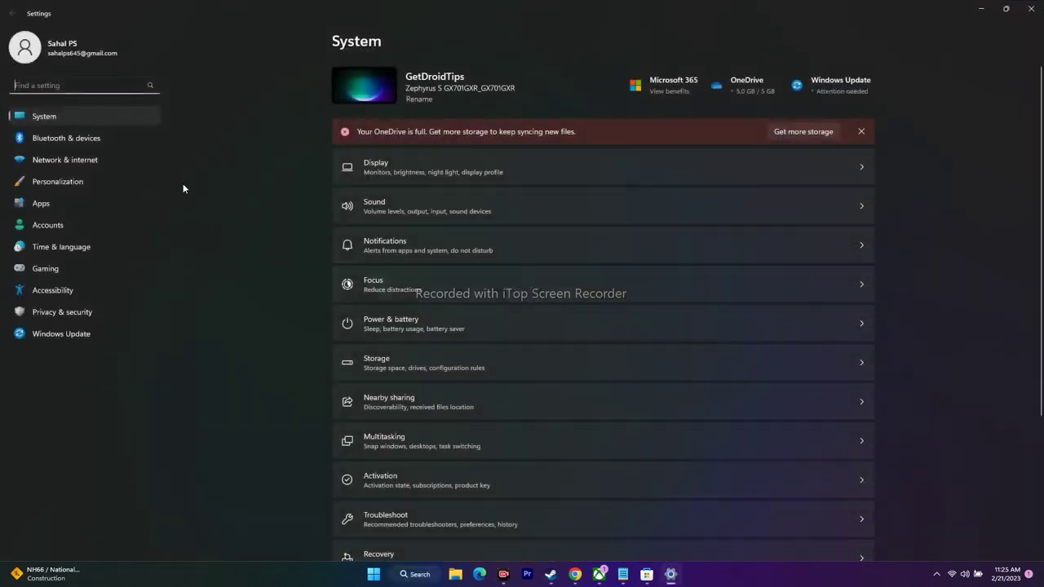
# - View the Windows Update page in Settings and close it, and show the Microsoft Store's Library page with its updates section before minimizing it
pyautogui.click(63, 337)
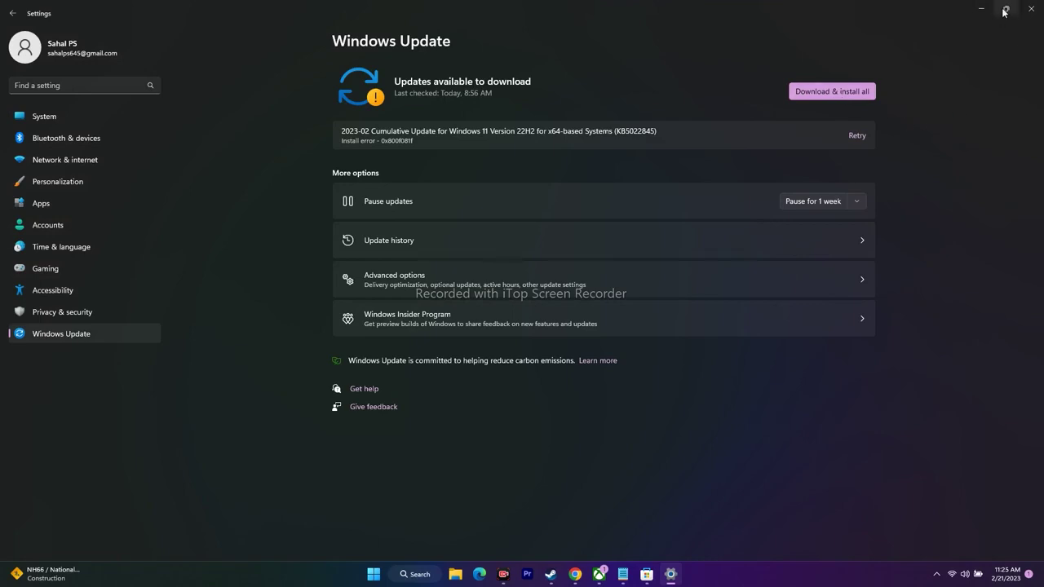
pyautogui.click(1031, 8)
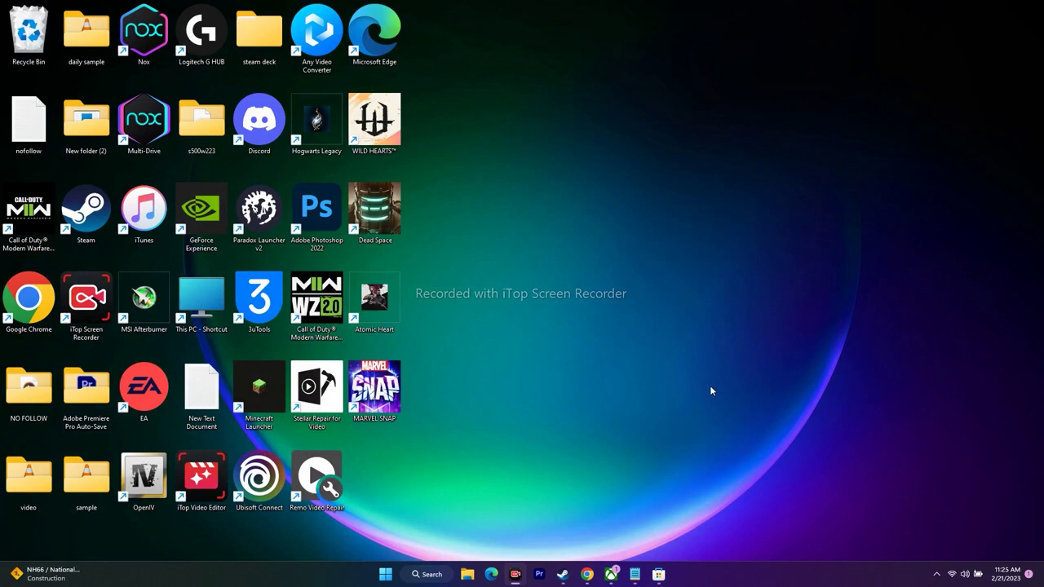
pyautogui.click(659, 575)
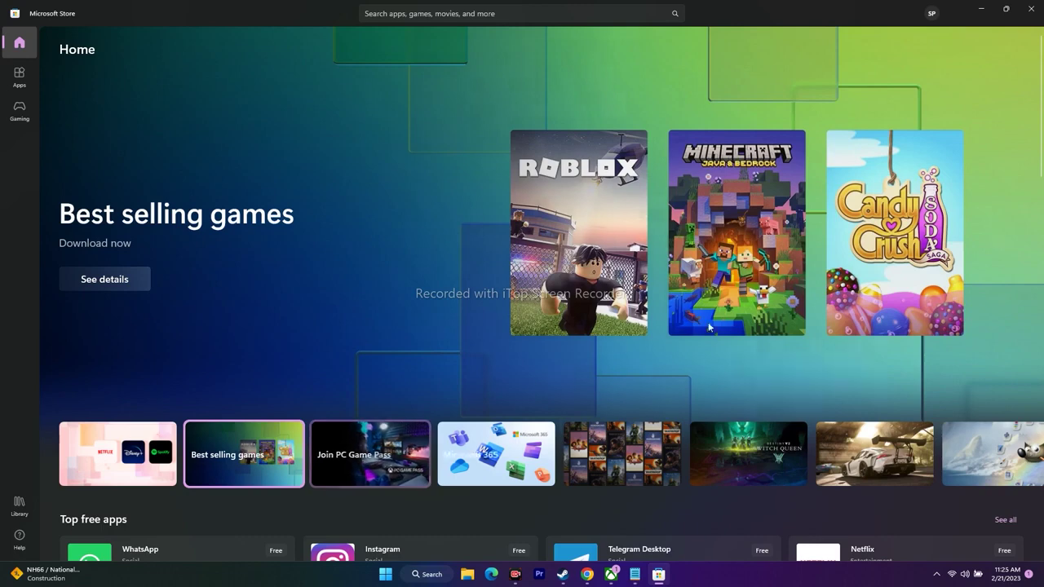
pyautogui.click(20, 512)
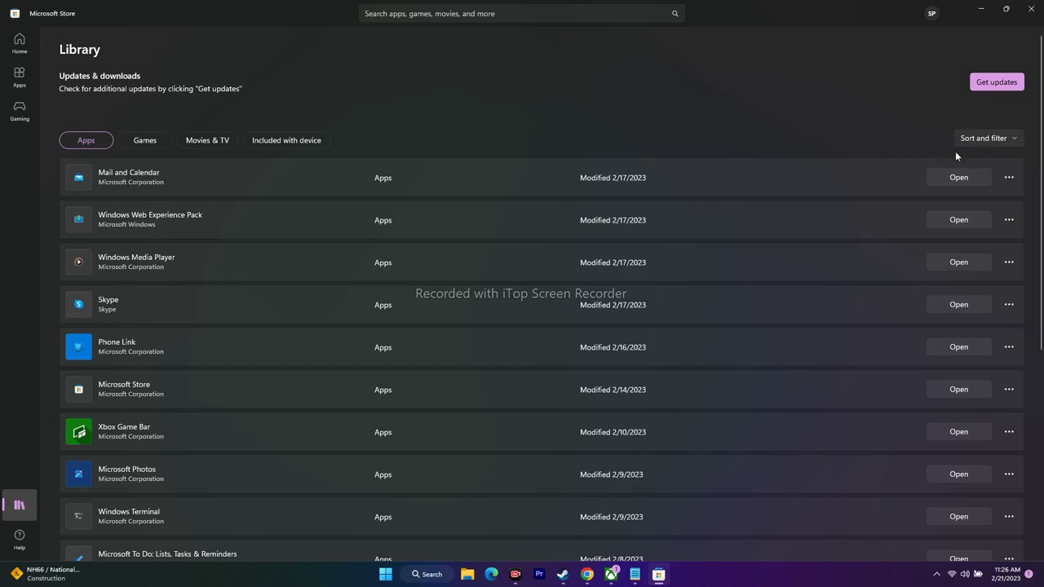
pyautogui.click(980, 9)
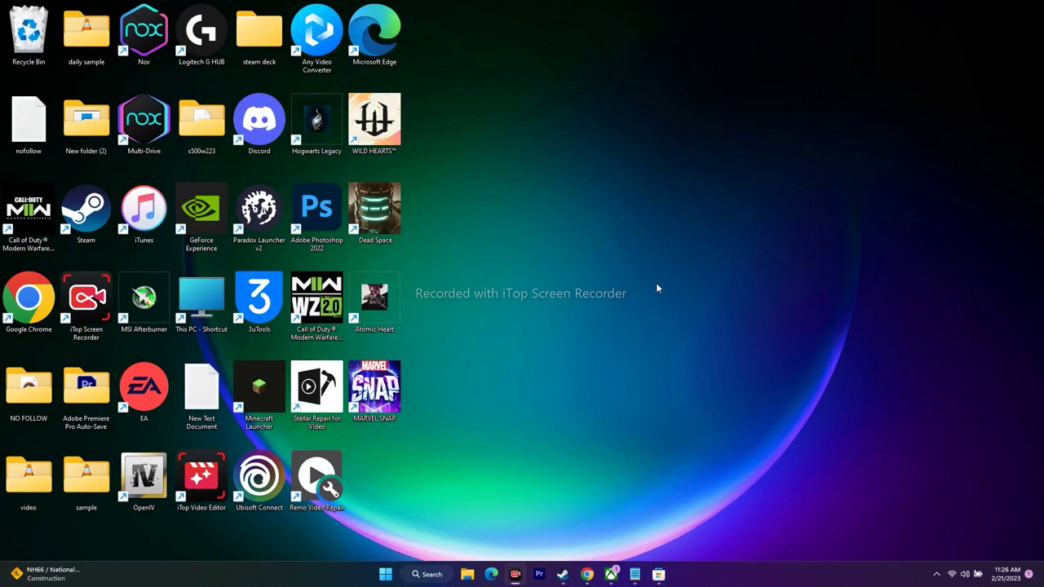
# - Reset the Microsoft Store cache by running wsreset, minimize the reopened Store, and briefly show the Xbox app
pyautogui.click(427, 574)
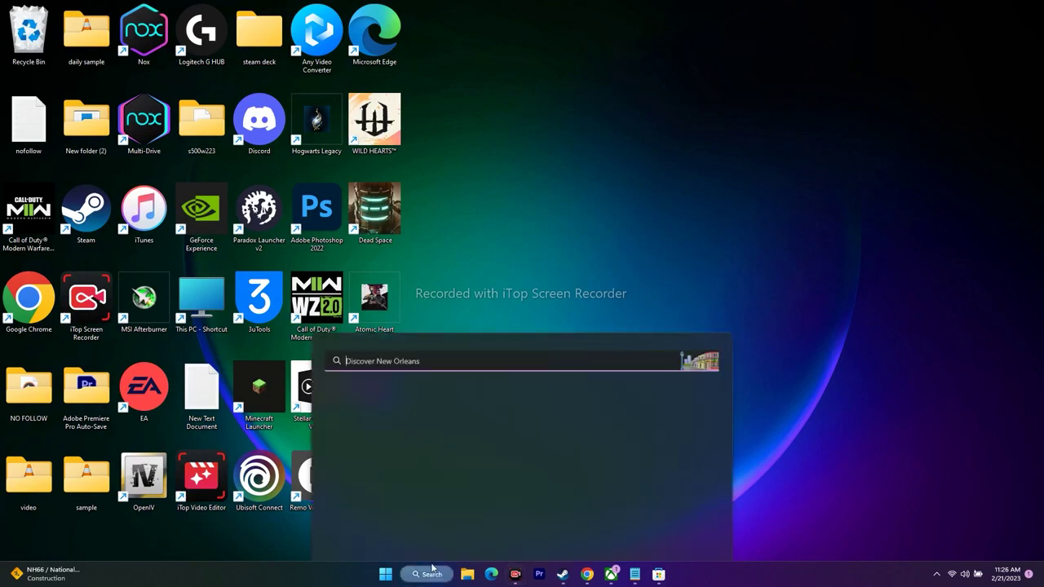
pyautogui.write('wsrese')
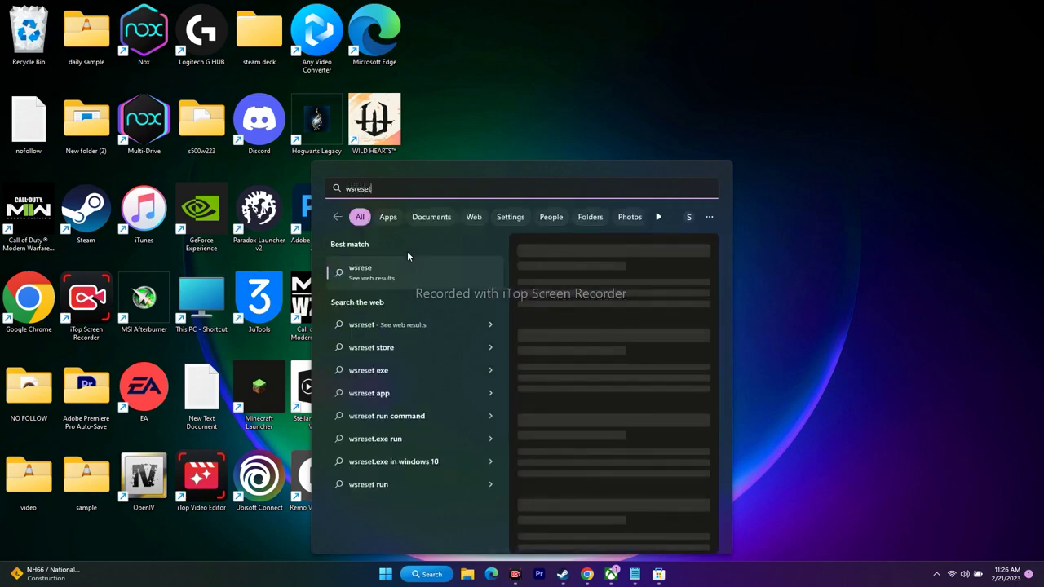
pyautogui.write('t')
pyautogui.click(413, 272)
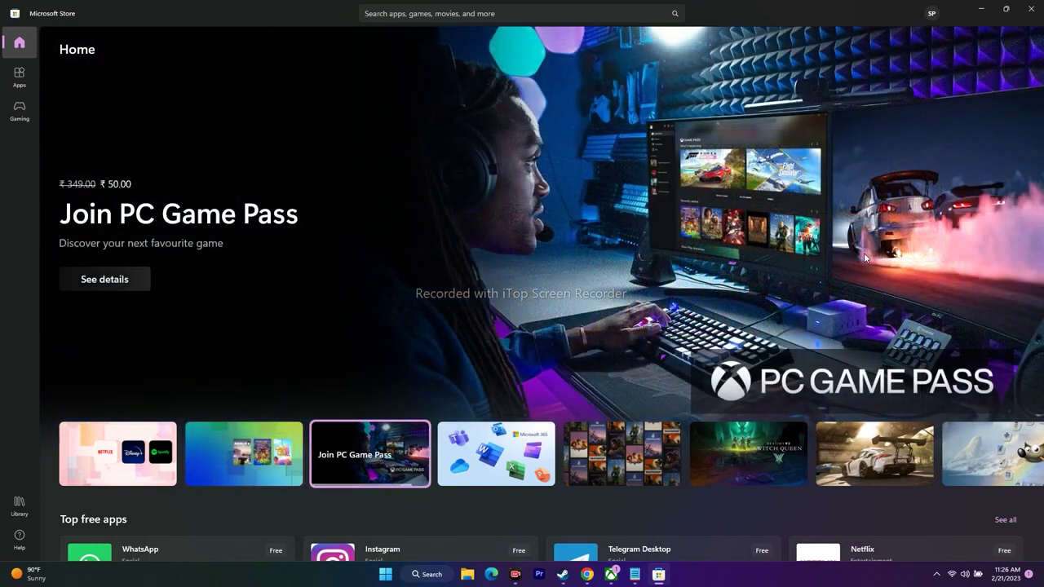
pyautogui.click(982, 8)
pyautogui.click(611, 574)
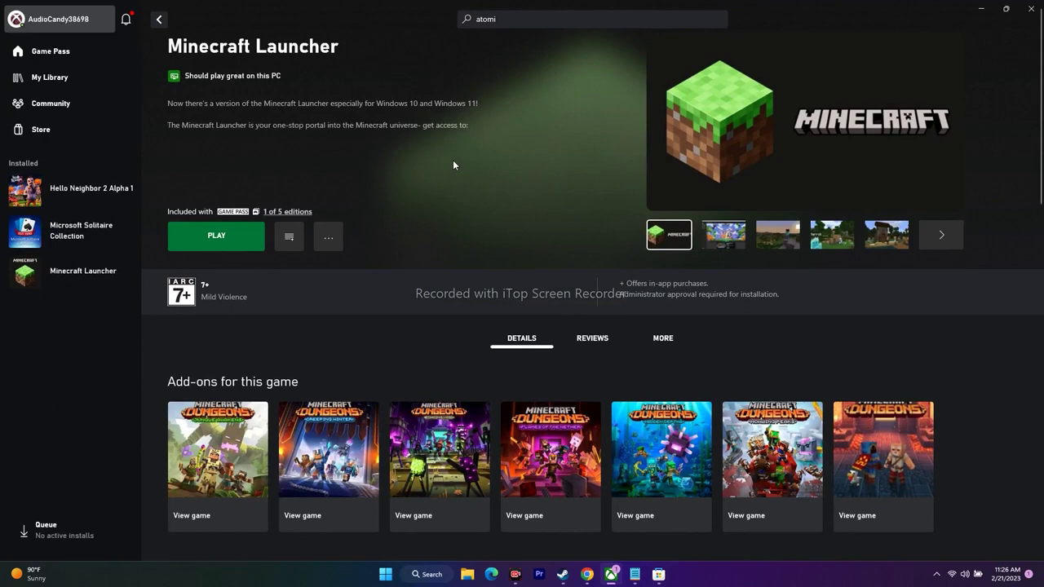
pyautogui.click(981, 8)
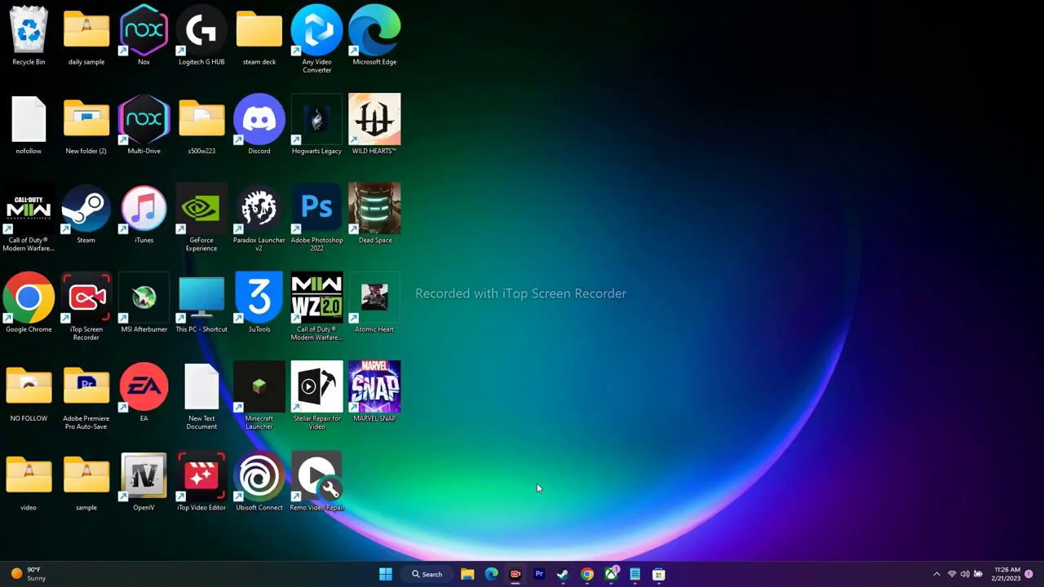
# - Open Installed apps in Windows Settings and search the list for "store"
pyautogui.click(428, 575)
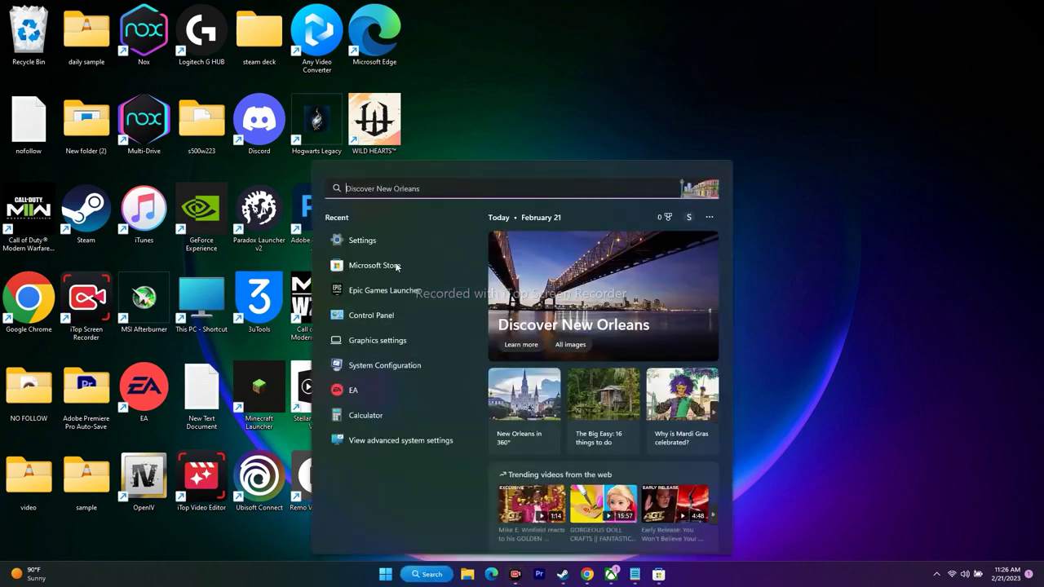
pyautogui.click(394, 244)
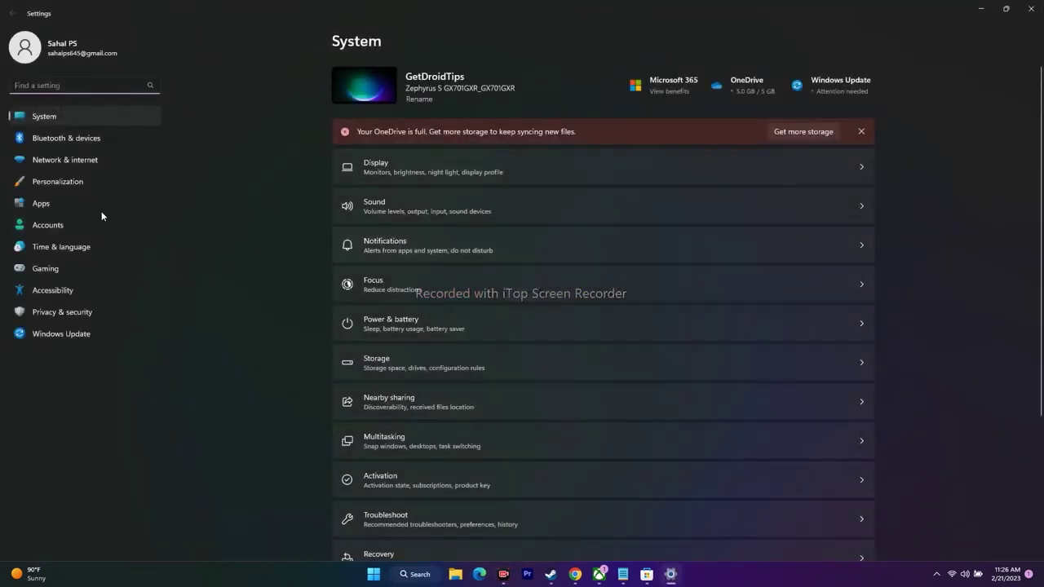
pyautogui.click(89, 210)
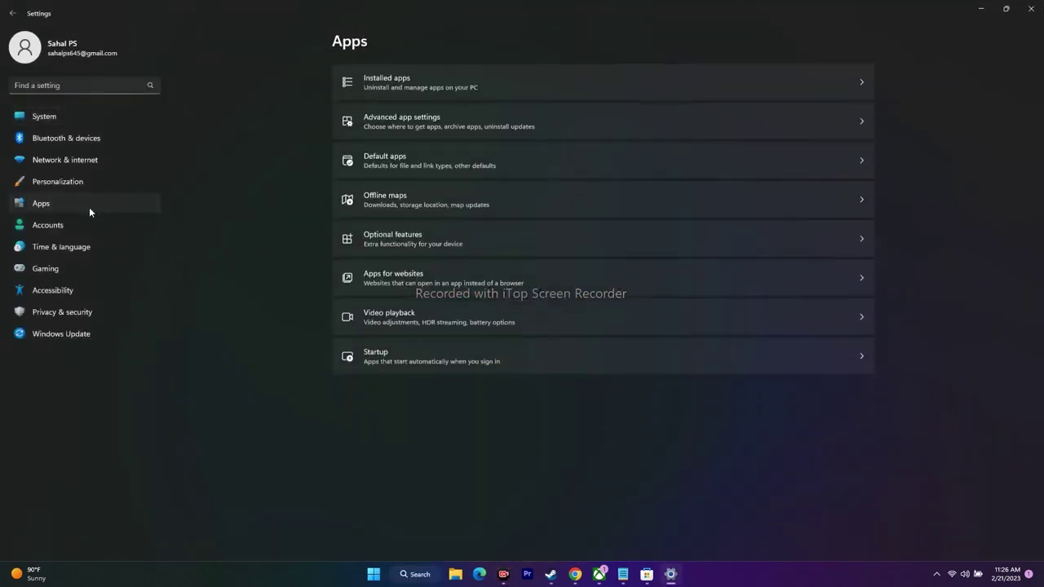
pyautogui.click(528, 88)
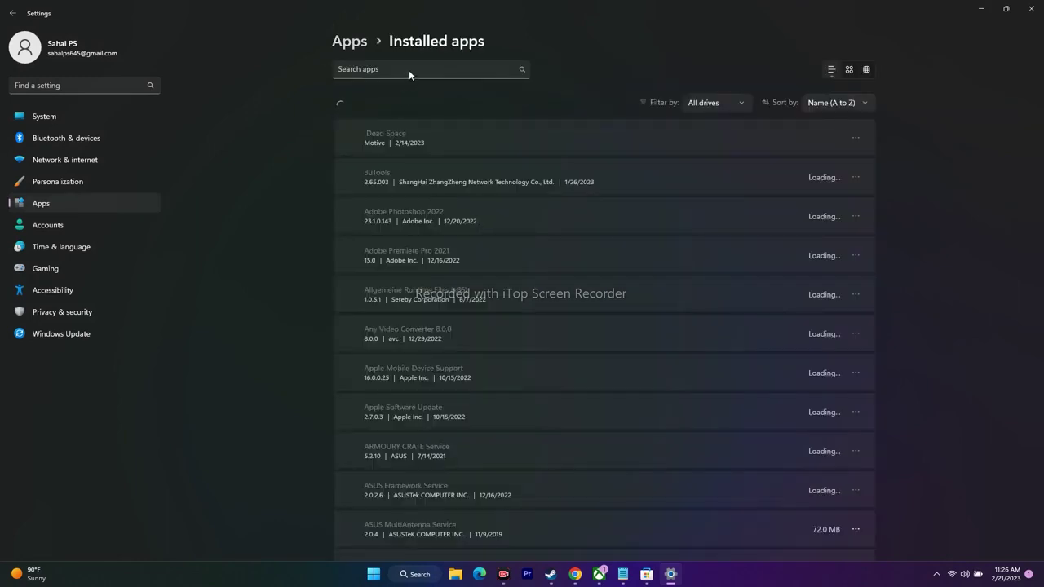
pyautogui.click(409, 70)
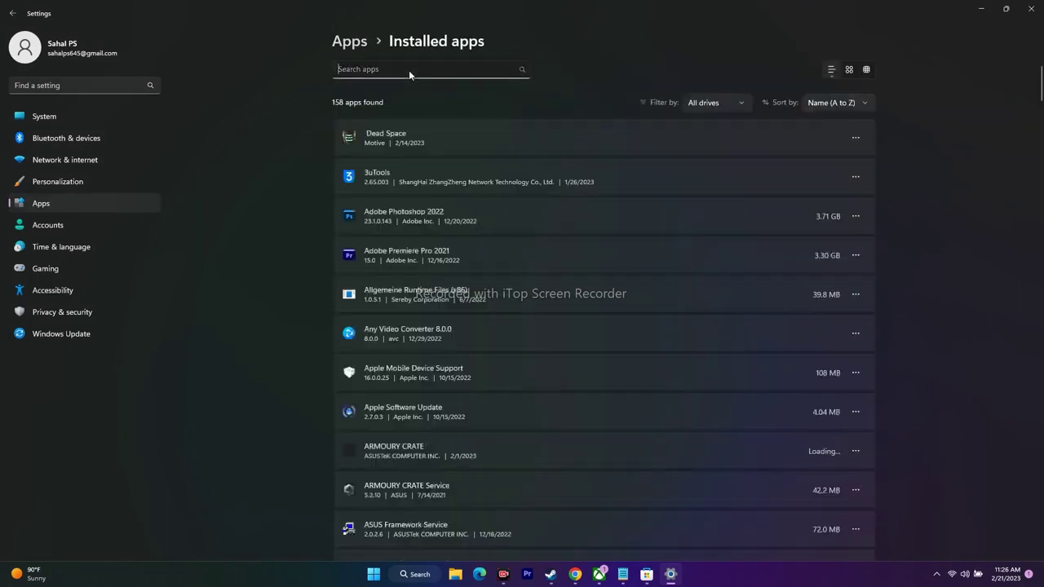
pyautogui.write('micr')
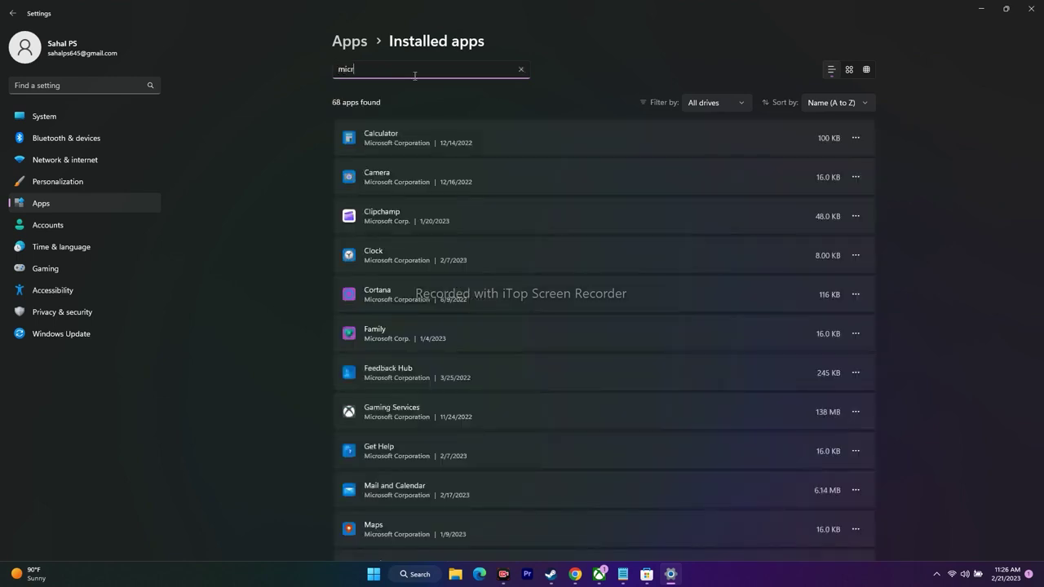
pyautogui.press('BackSpace')
pyautogui.press('BackSpace')
pyautogui.press('BackSpace')
pyautogui.press('BackSpace')
pyautogui.write('s')
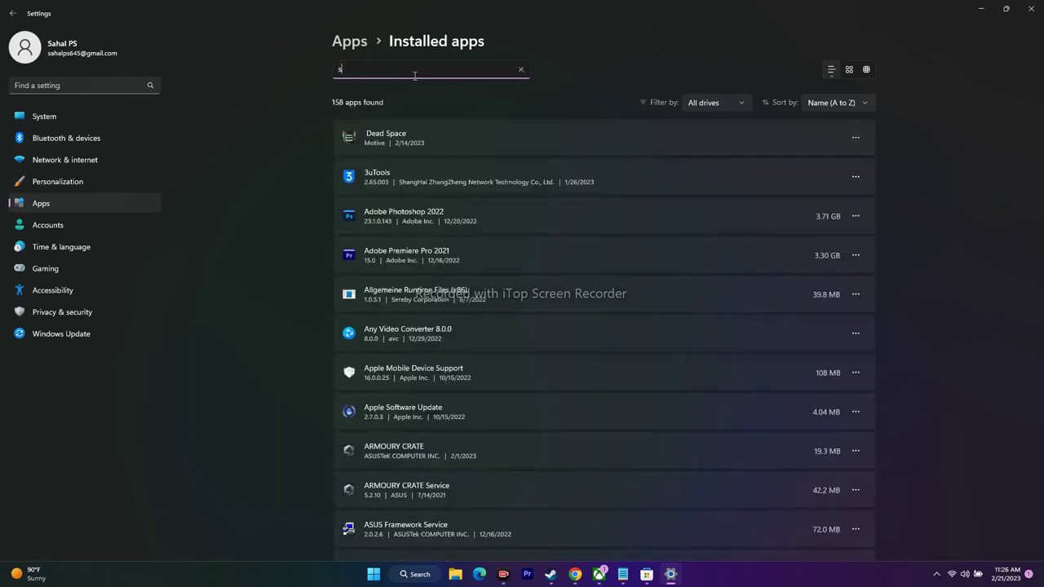
pyautogui.write('tore')
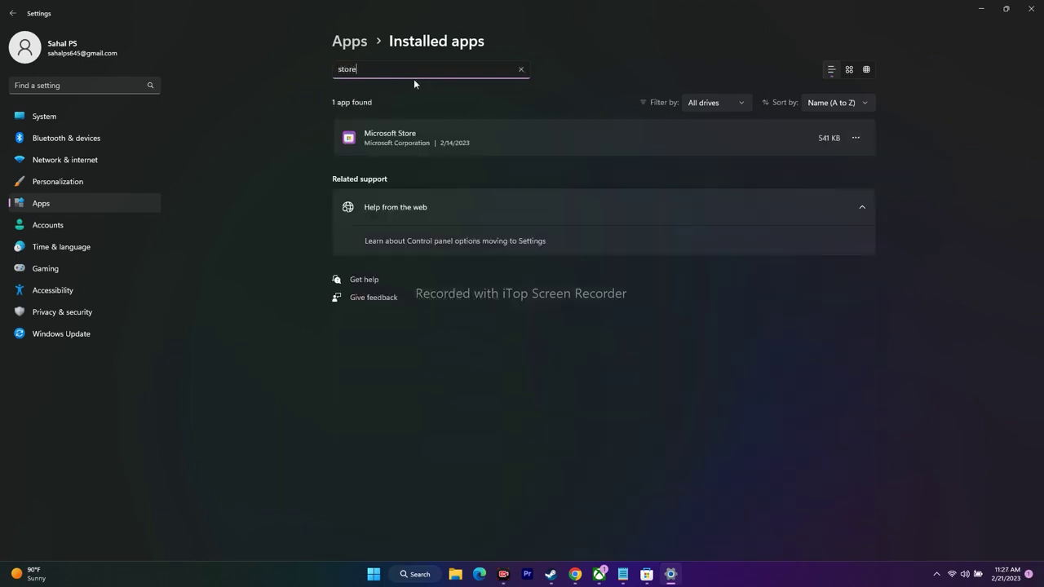
# - Repair the Microsoft Store app from its advanced options and return to the Installed apps list
pyautogui.click(856, 137)
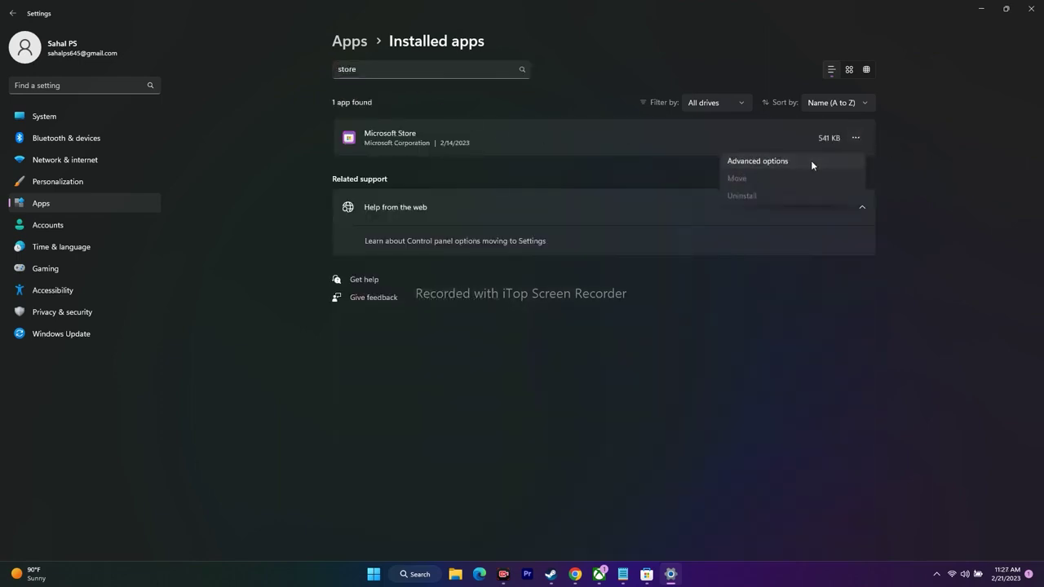
pyautogui.click(811, 160)
pyautogui.scroll(-10, 493, 253)
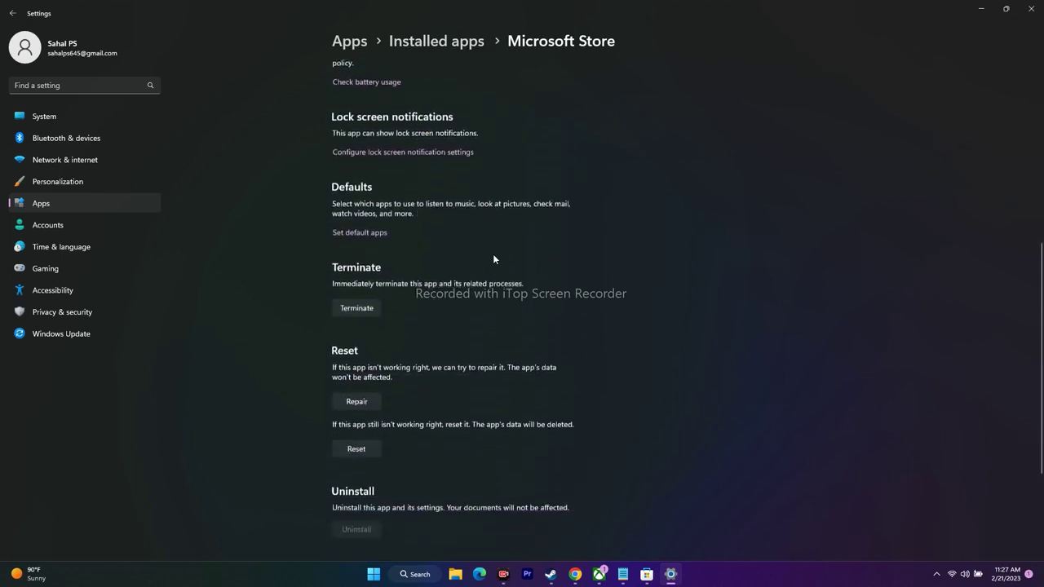
pyautogui.click(359, 326)
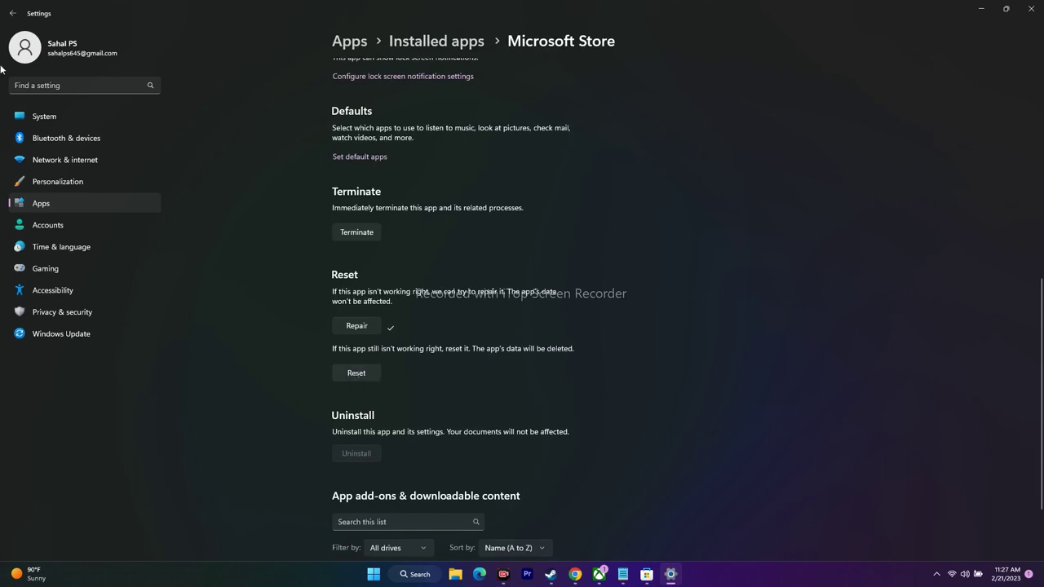
pyautogui.click(12, 13)
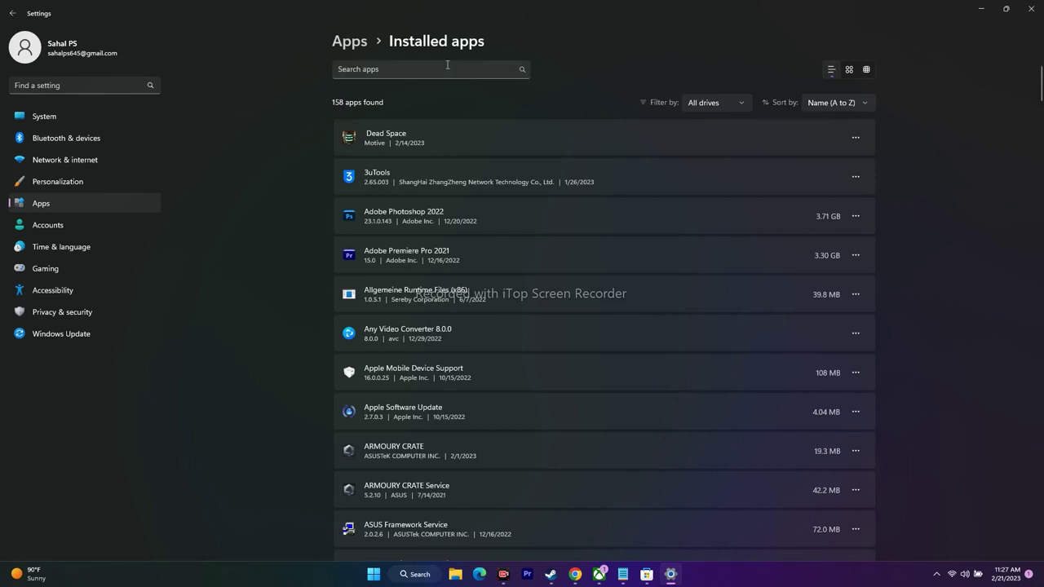
# - Search the installed apps for "xbox", view the Xbox app's repair and reset options, and close Settings and minimize the Xbox app
pyautogui.click(449, 67)
pyautogui.write('xbox')
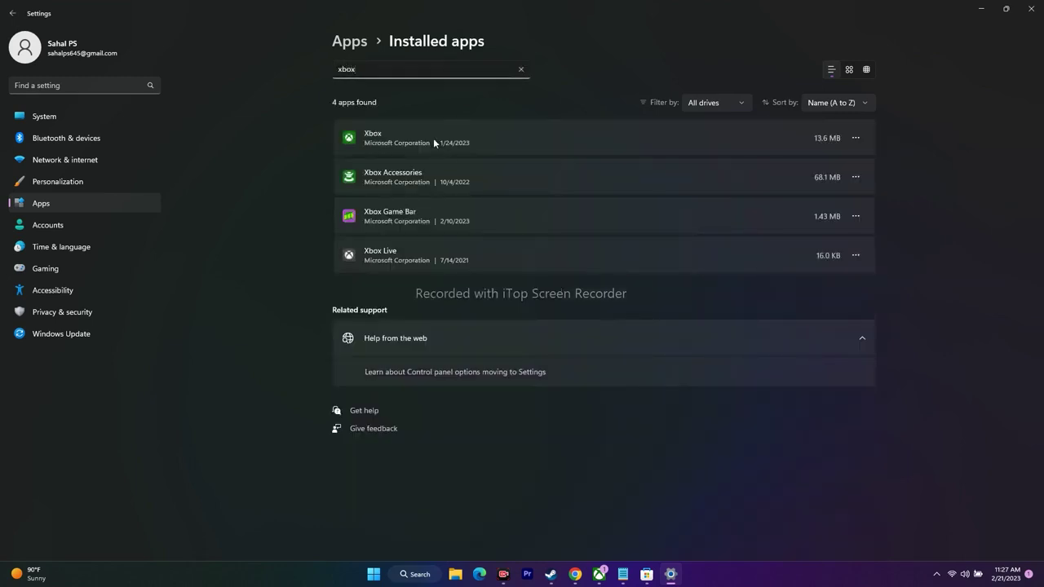
pyautogui.click(855, 137)
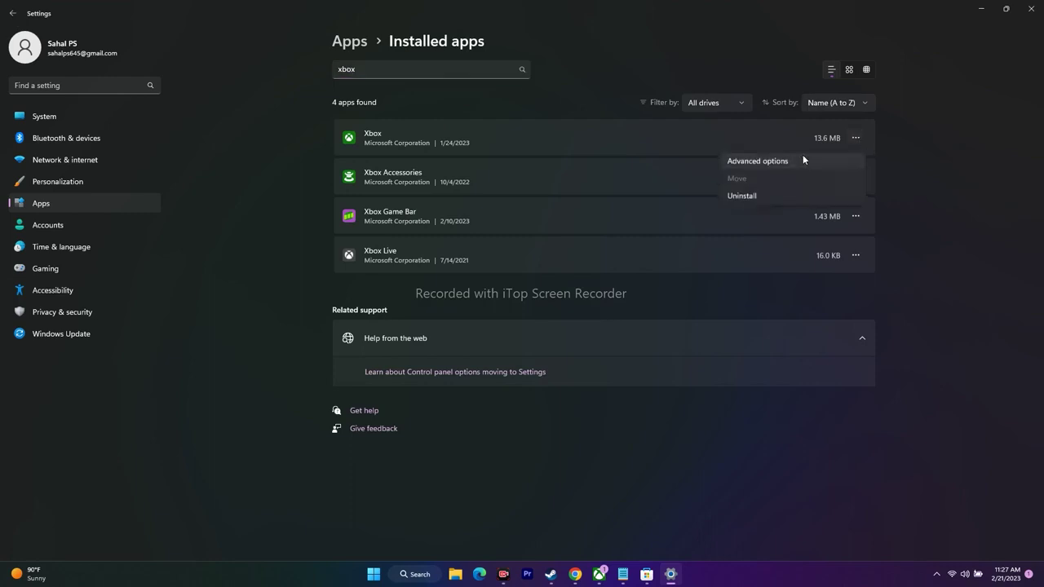
pyautogui.click(804, 158)
pyautogui.scroll(-5, 505, 236)
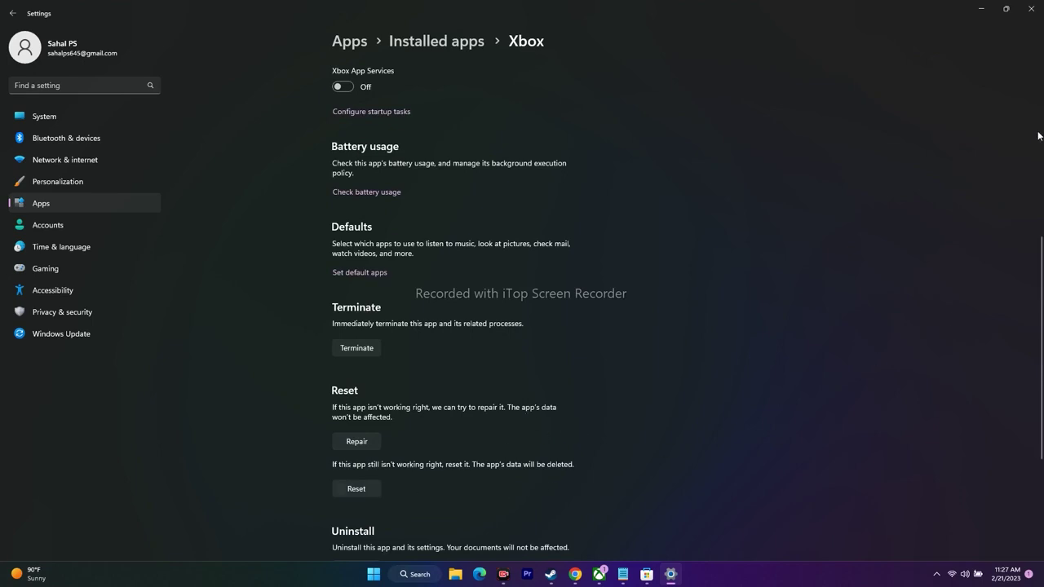
pyautogui.click(1031, 8)
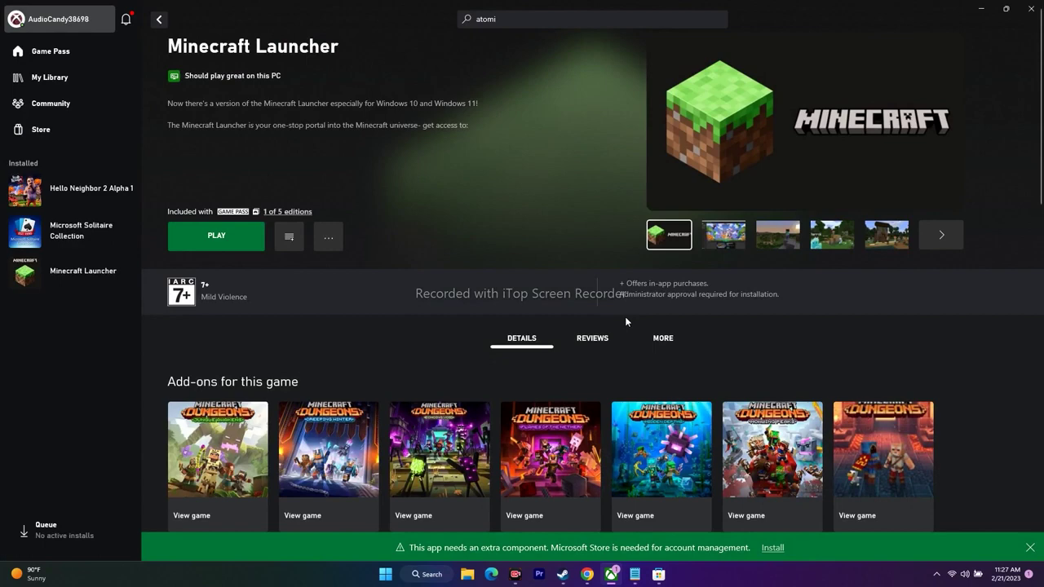
pyautogui.click(982, 9)
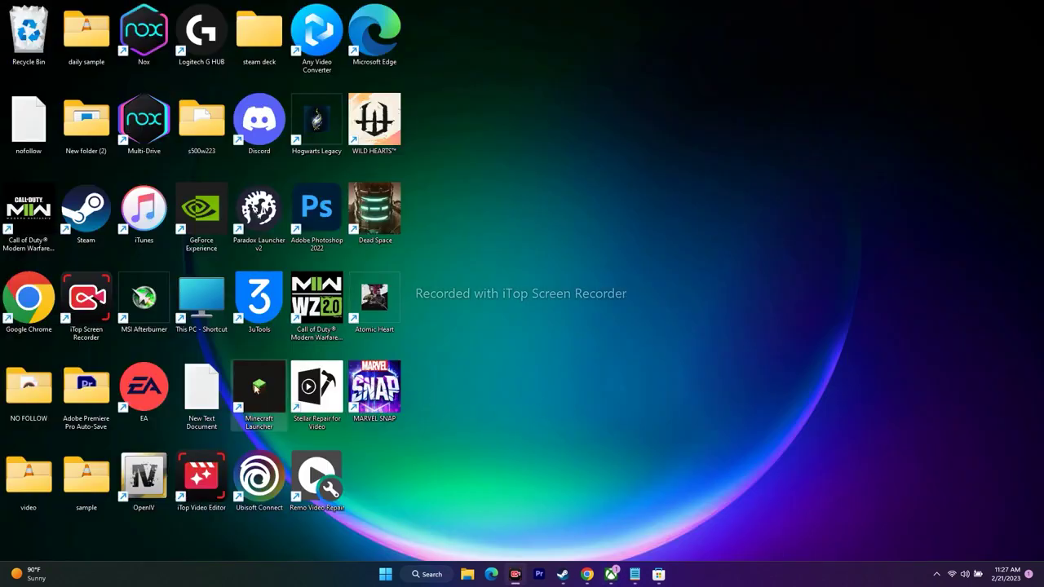
# - Copy the Get-AppxPackage -AllUsers command line from the New Text Document on the desktop and minimize Notepad
pyautogui.doubleClick(201, 394)
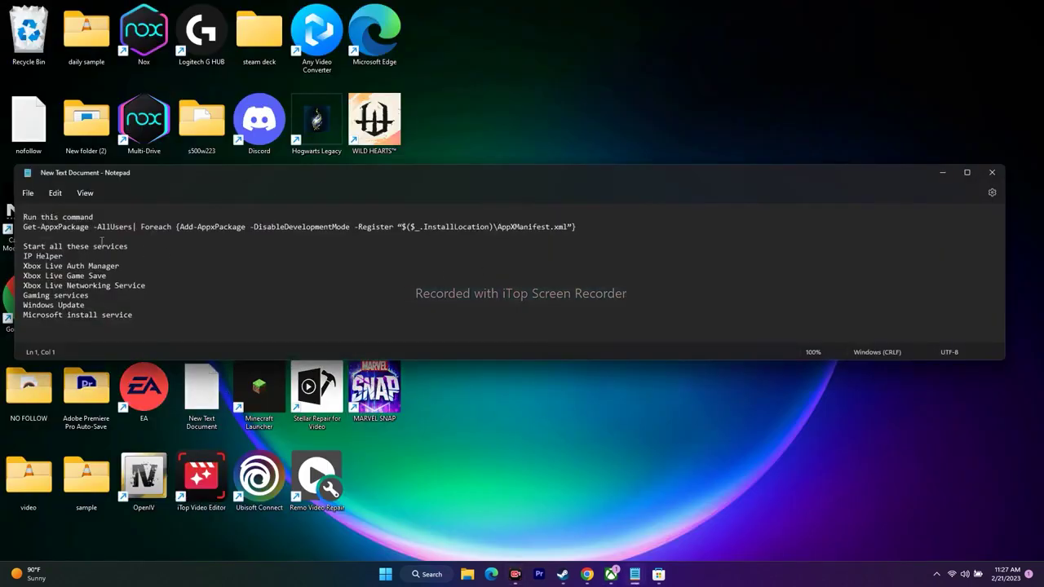
pyautogui.moveTo(24, 226); pyautogui.dragTo(578, 230)
pyautogui.rightClick(578, 231)
pyautogui.click(608, 285)
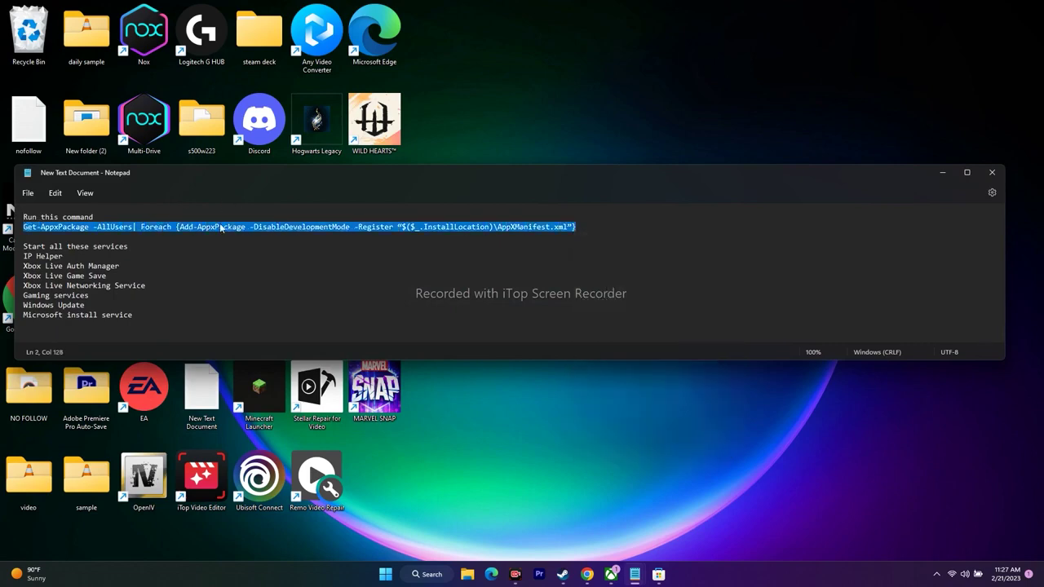
pyautogui.click(942, 173)
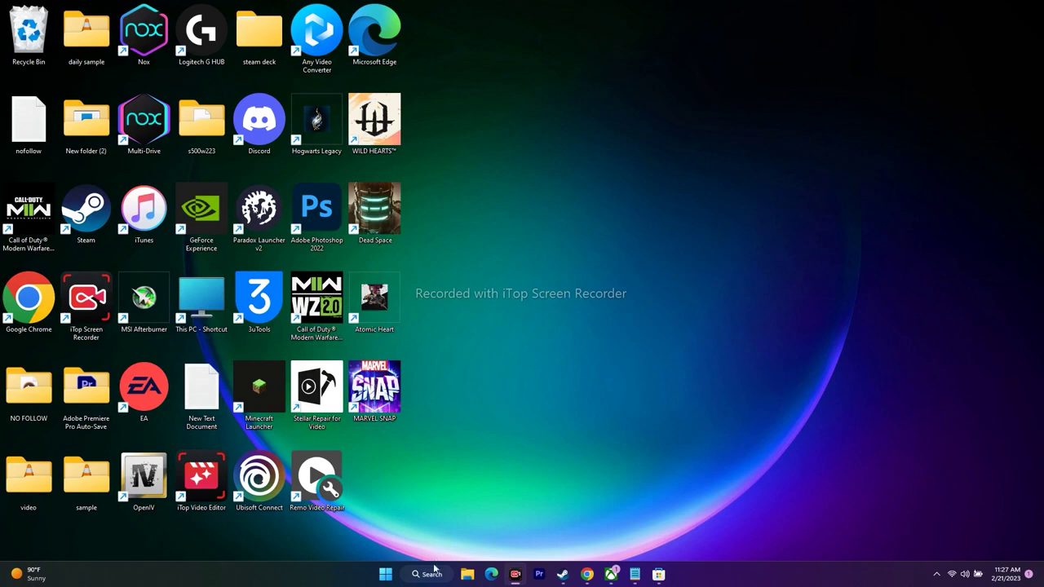
# - Open Windows PowerShell as administrator and run the copied Get-AppxPackage command to re-register the apps for all users
pyautogui.click(434, 569)
pyautogui.write('powe')
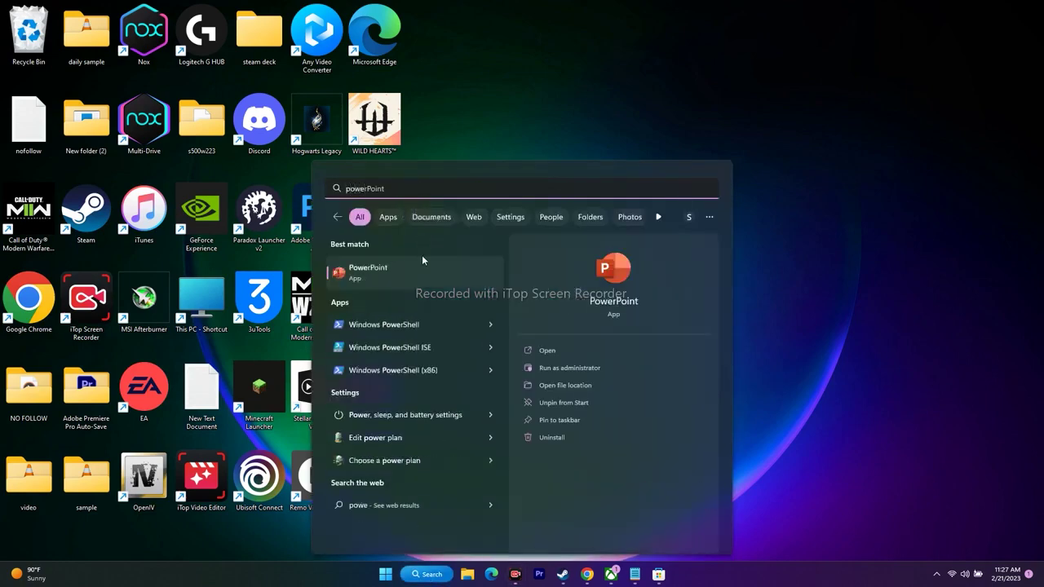
pyautogui.write('h')
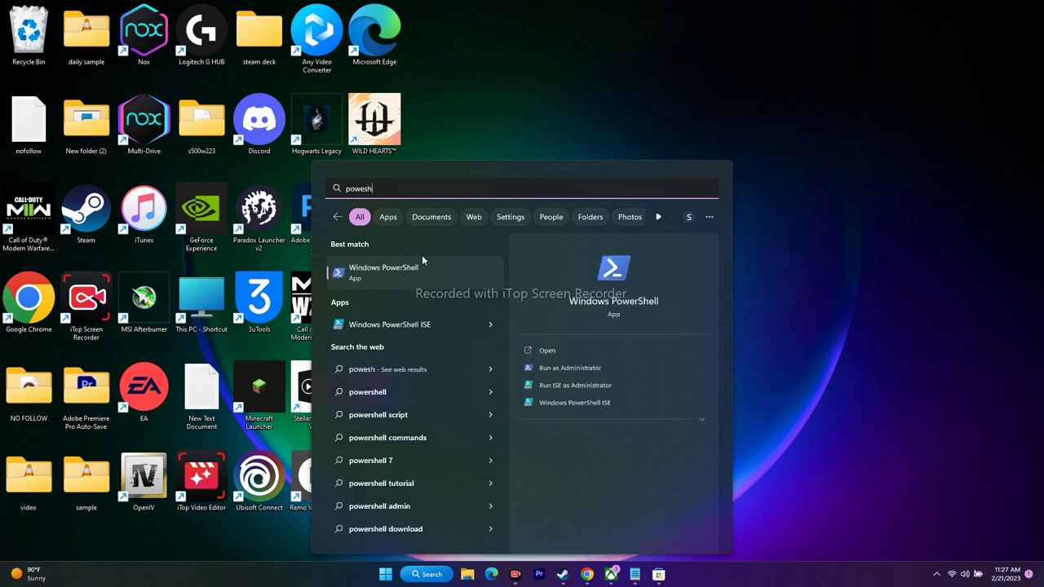
pyautogui.click(571, 368)
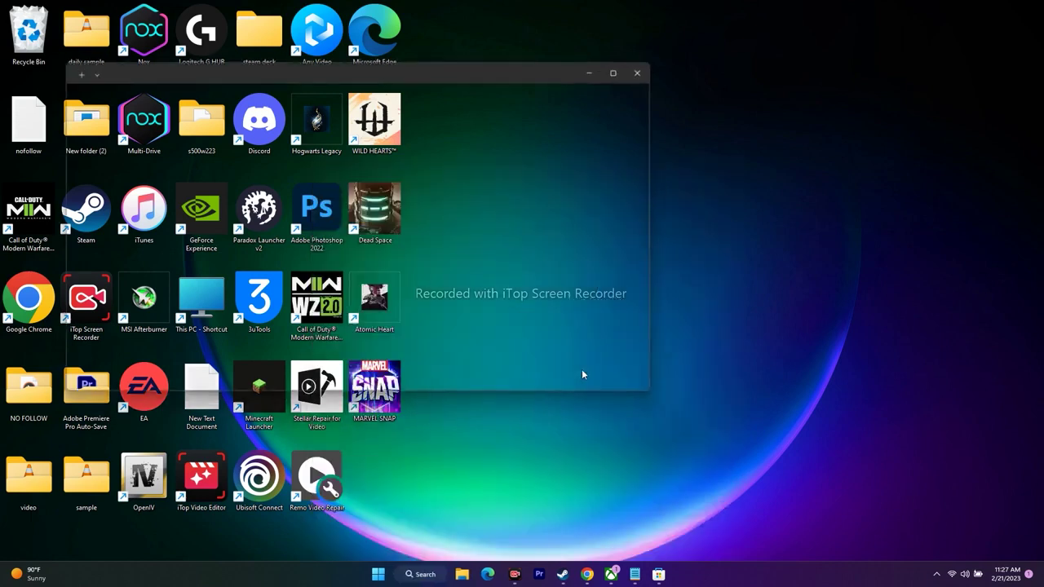
pyautogui.rightClick(179, 143)
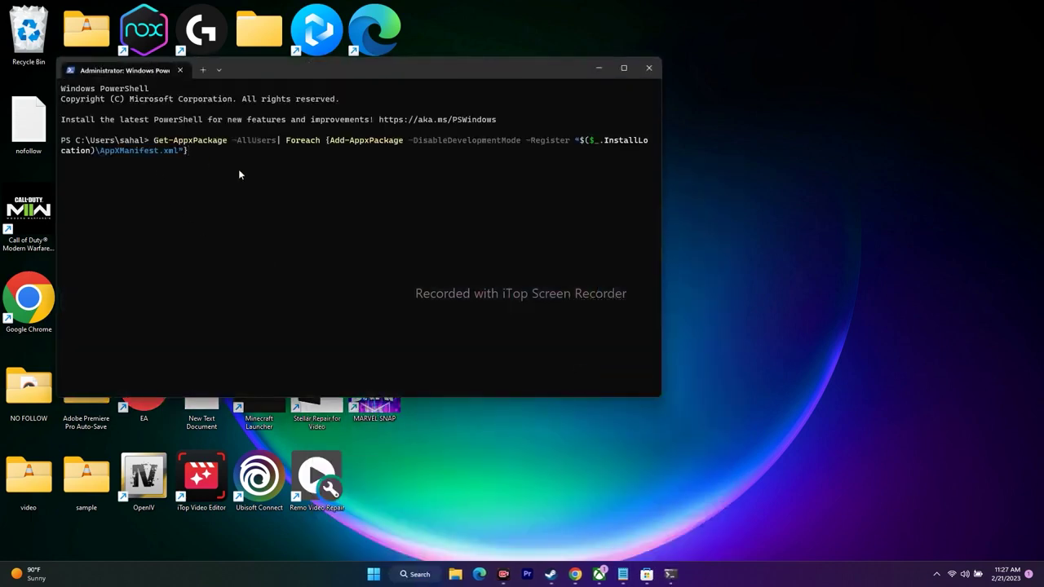
pyautogui.press('Return')
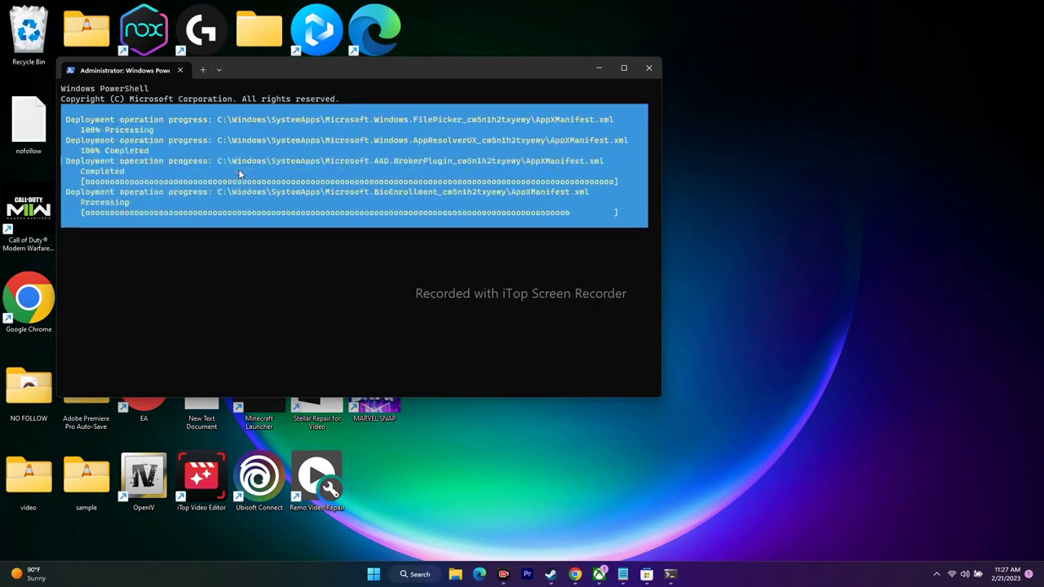
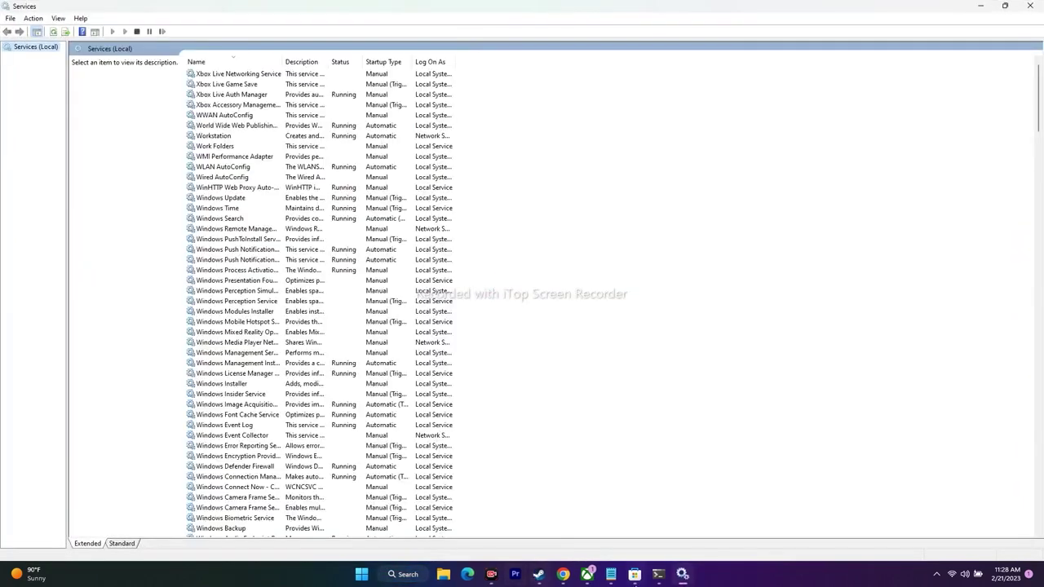
# - View the list of services to start in the New Text Document in Notepad and minimize it to return to Services
pyautogui.moveTo(611, 574)
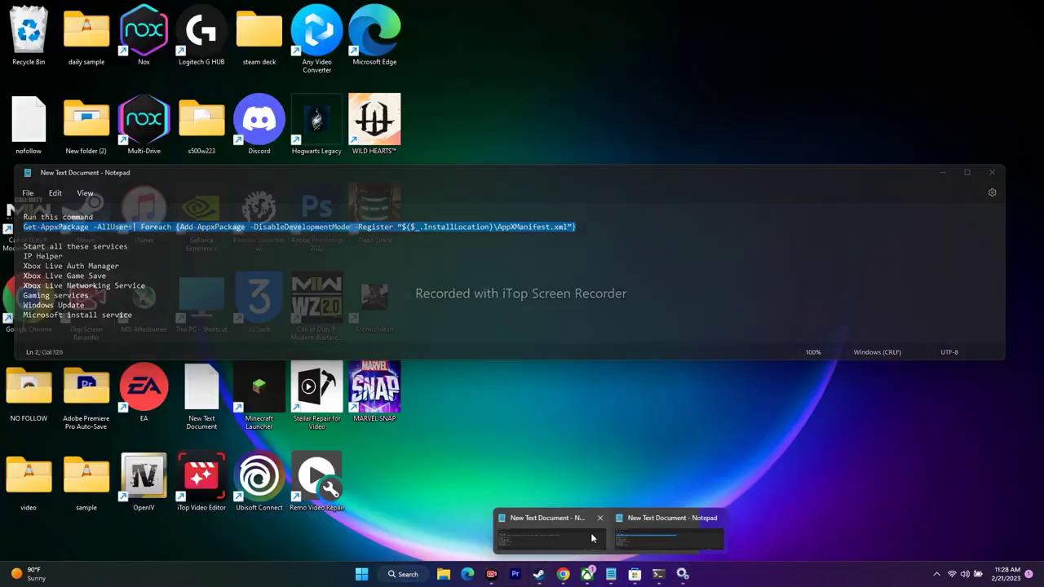
pyautogui.click(591, 535)
pyautogui.click(191, 275)
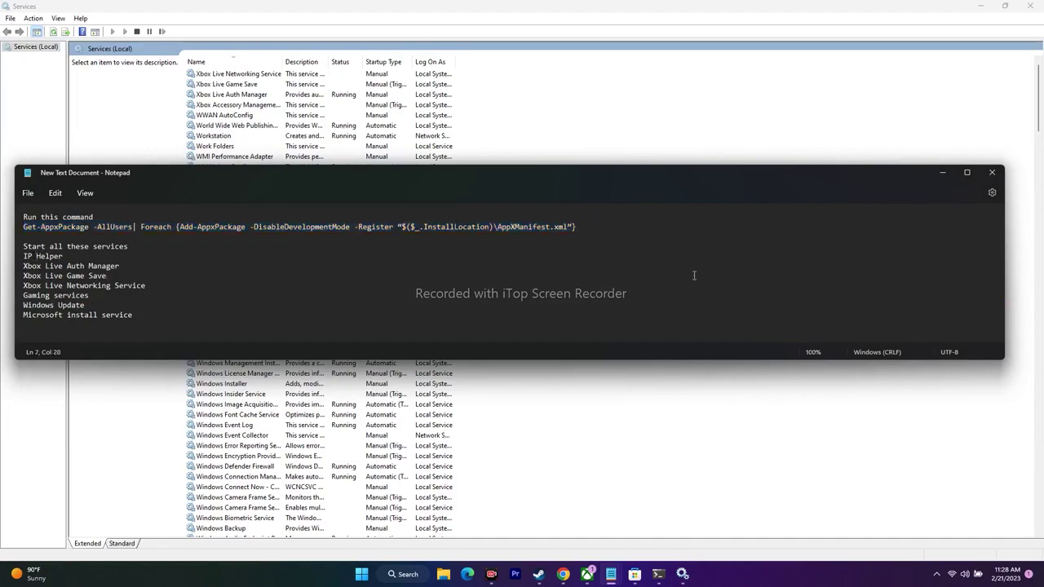
pyautogui.click(940, 172)
# - Find the IP Helper service, set its startup type to Automatic, and apply the change
pyautogui.scroll(-5, 280, 222)
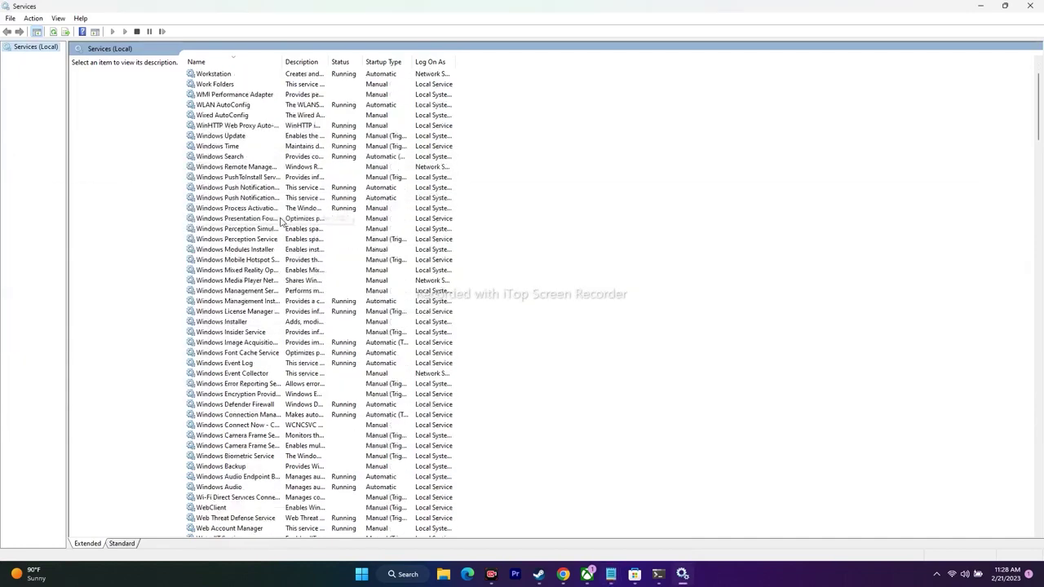
pyautogui.scroll(-20, 280, 222)
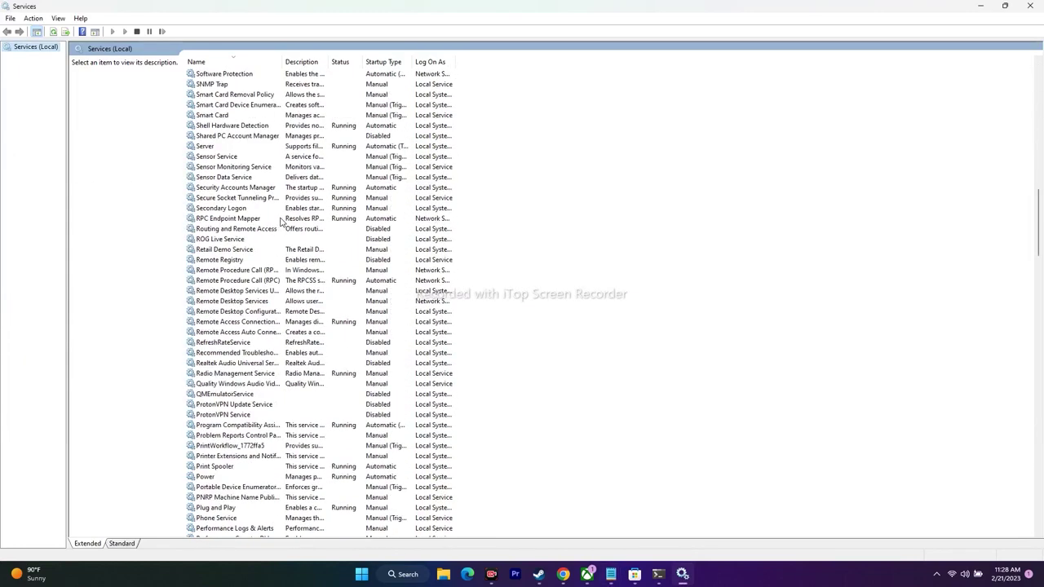
pyautogui.scroll(-20, 280, 222)
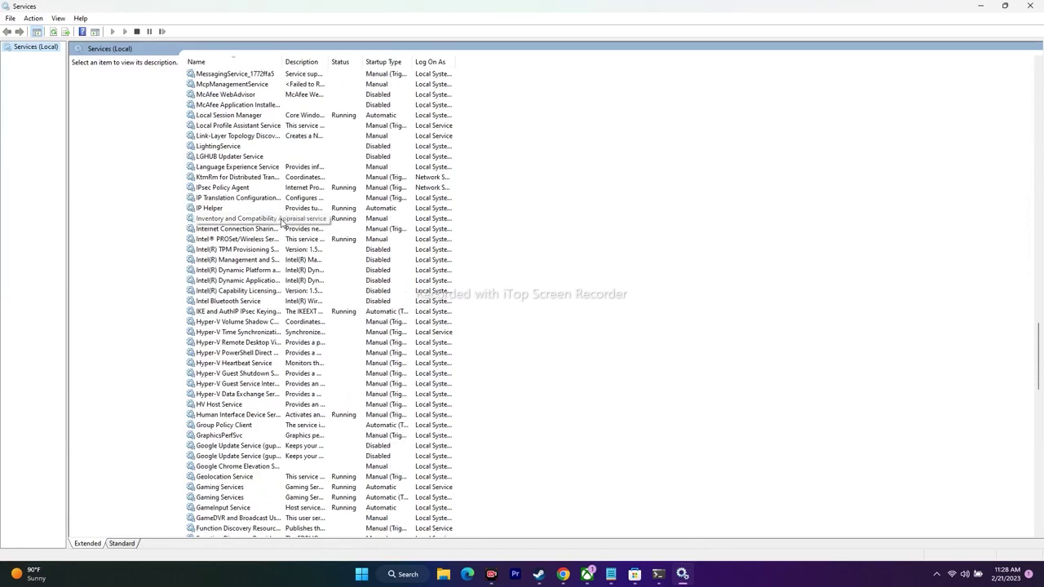
pyautogui.click(217, 211)
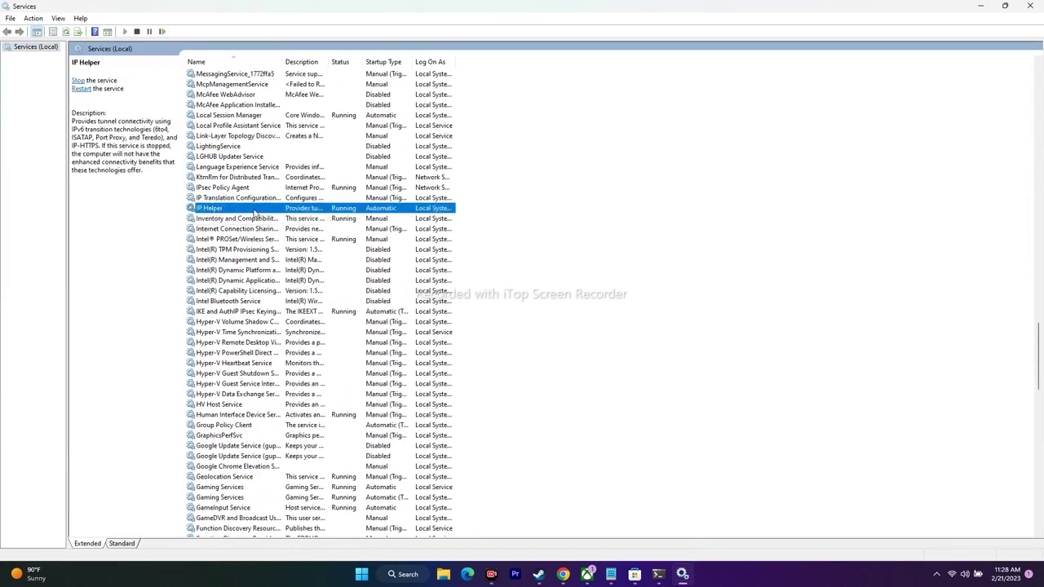
pyautogui.doubleClick(253, 213)
pyautogui.click(510, 275)
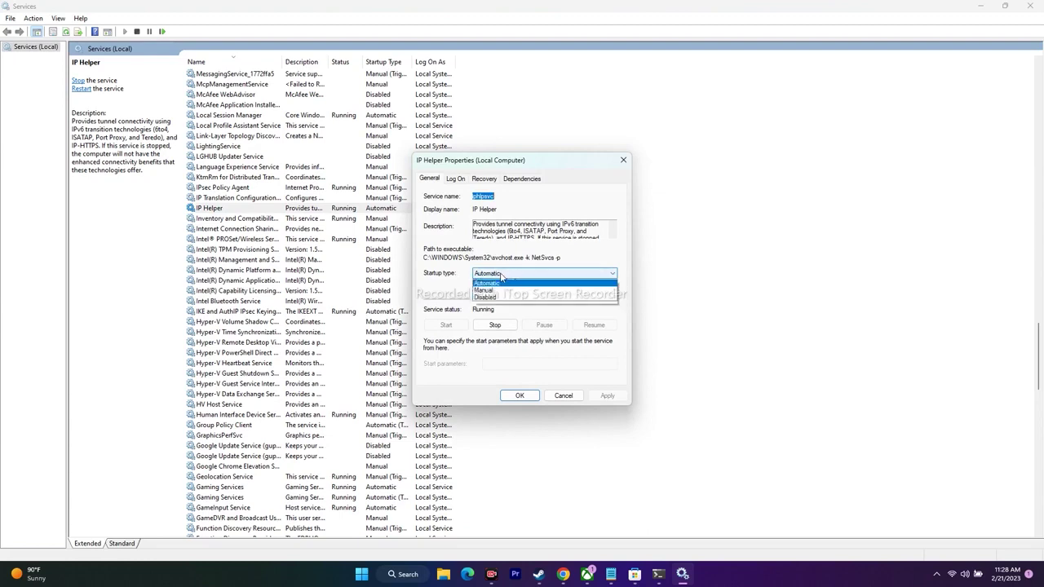
pyautogui.click(507, 291)
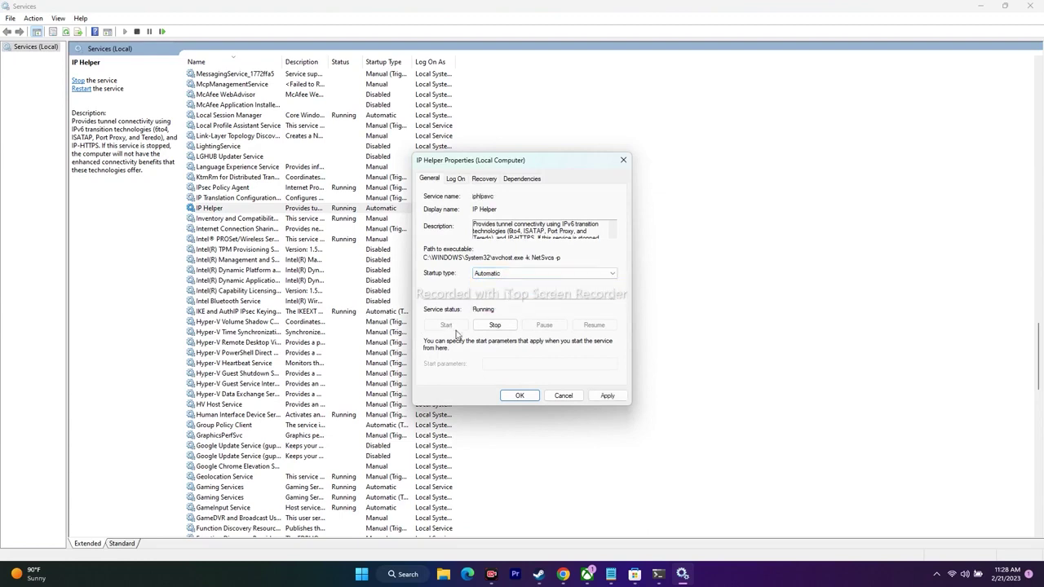
pyautogui.click(608, 396)
pyautogui.click(519, 396)
# - Highlight Xbox Live Auth Manager in the Notepad list and set that service's startup type to Automatic in Services
pyautogui.moveTo(612, 574)
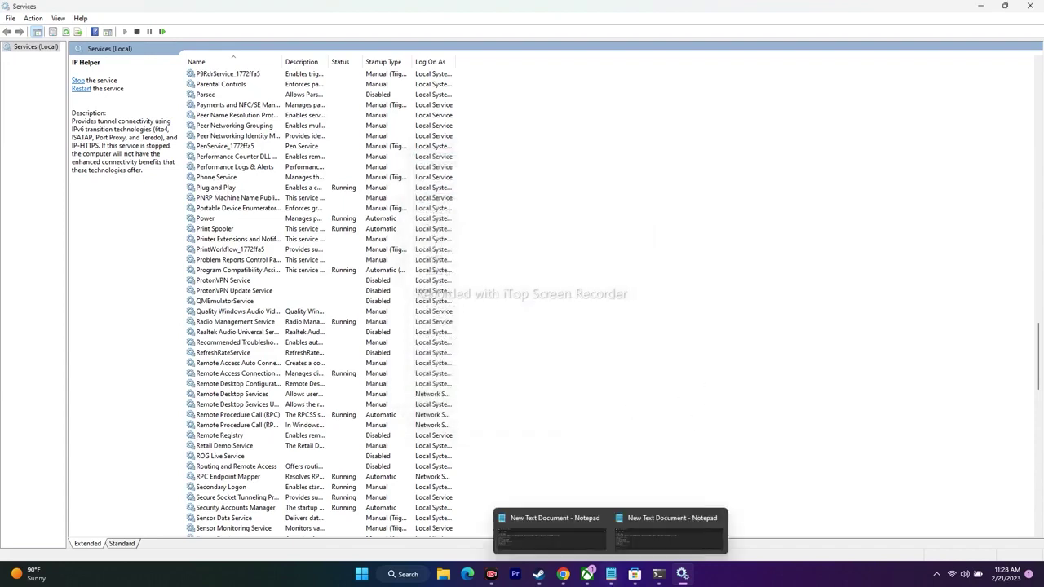
pyautogui.click(554, 535)
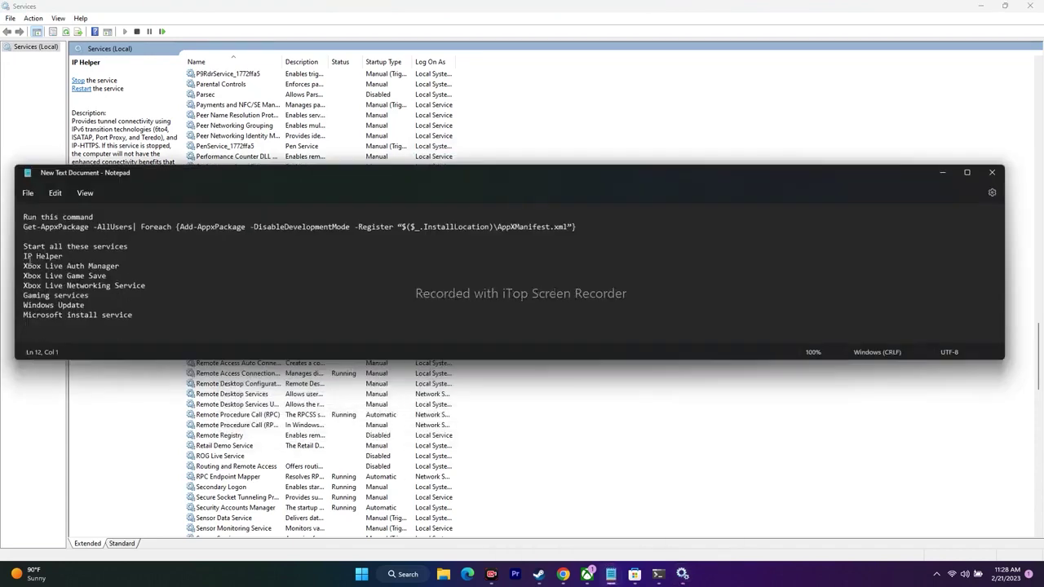
pyautogui.moveTo(121, 266); pyautogui.dragTo(23, 266)
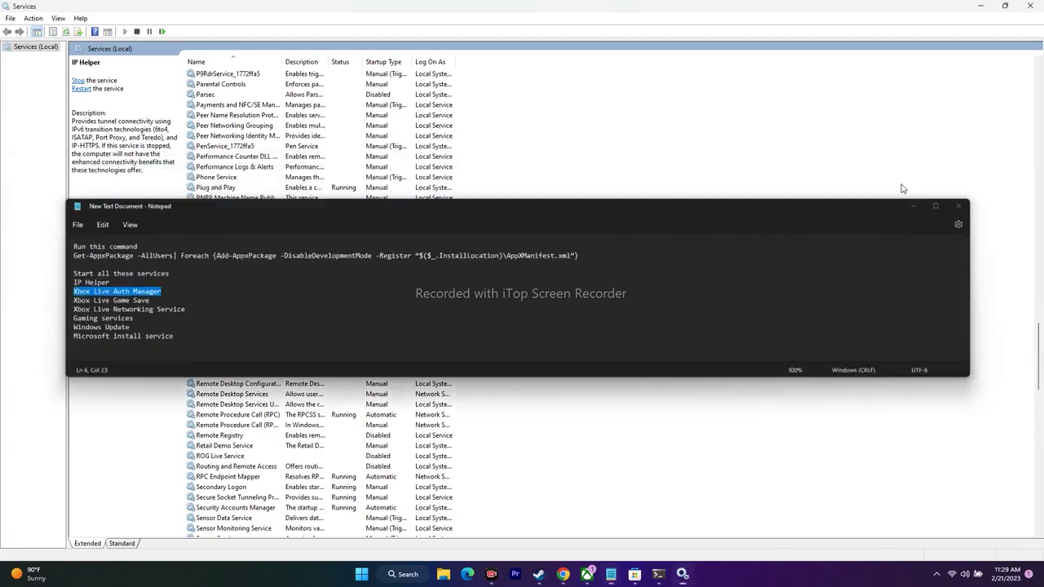
pyautogui.click(942, 173)
pyautogui.scroll(-9, 287, 238)
pyautogui.scroll(-20, 287, 238)
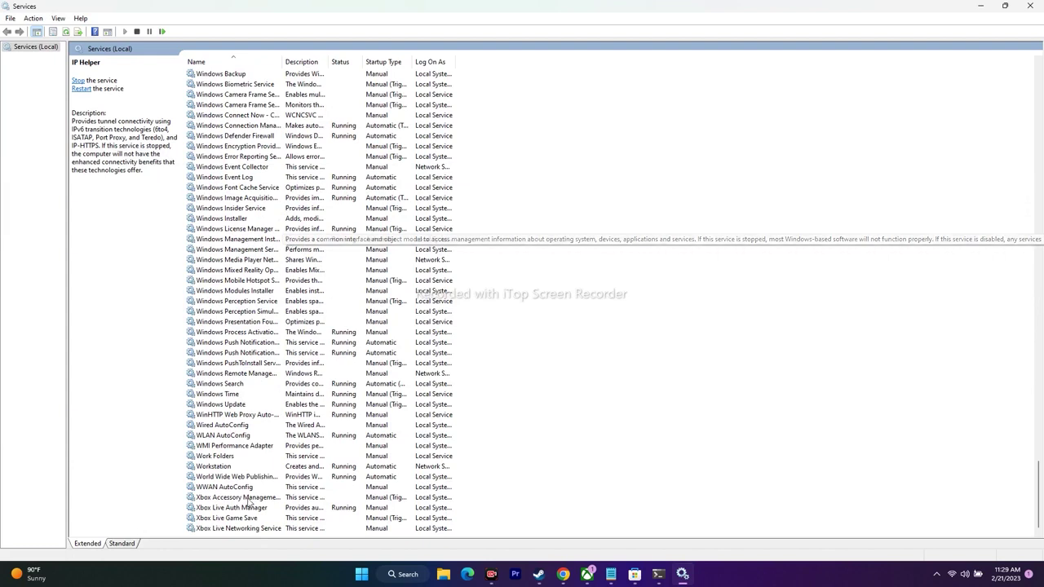
pyautogui.click(254, 508)
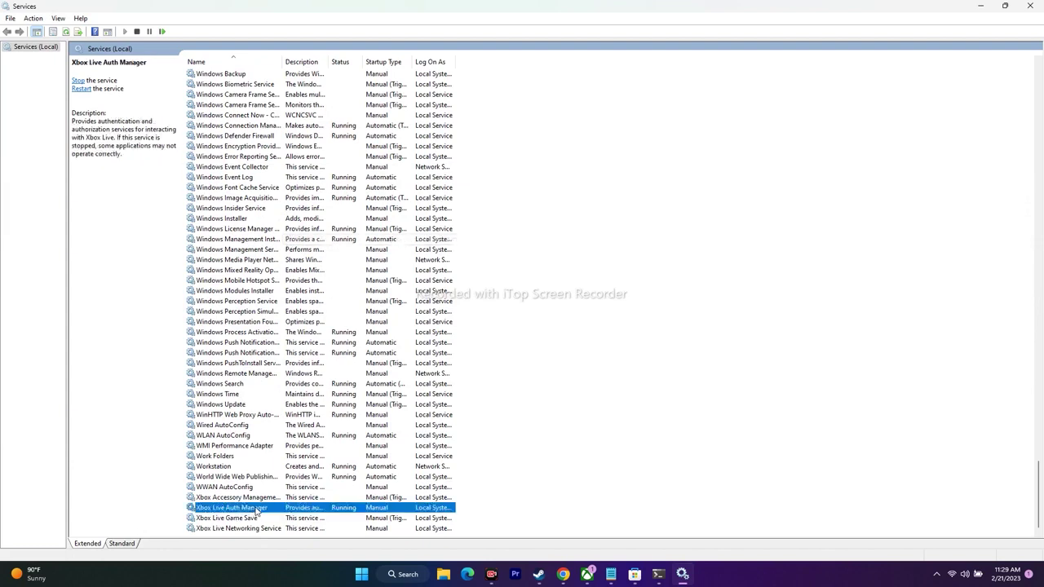
pyautogui.doubleClick(255, 509)
pyautogui.click(495, 275)
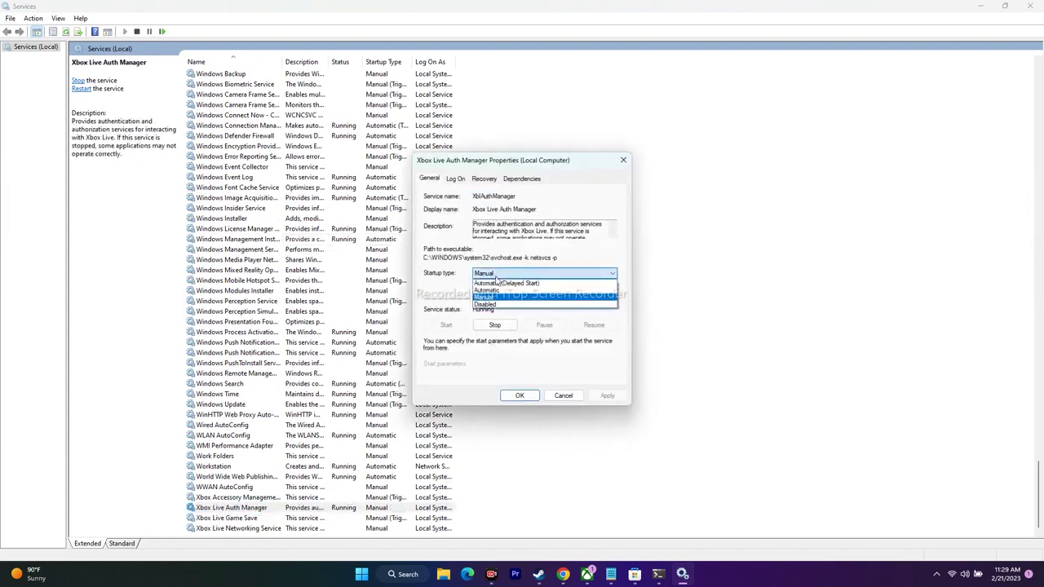
pyautogui.click(527, 291)
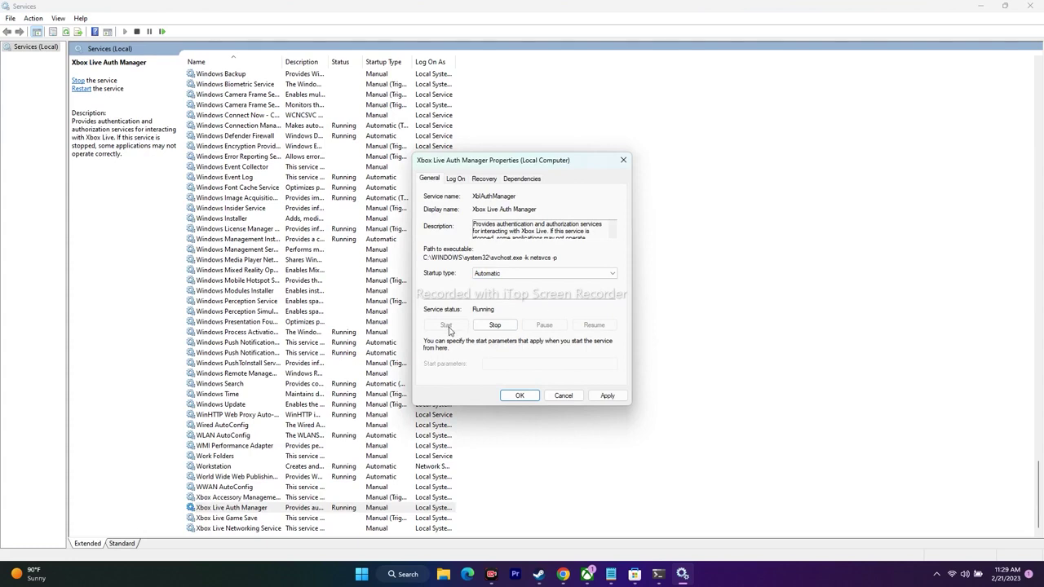
pyautogui.click(604, 397)
pyautogui.click(519, 396)
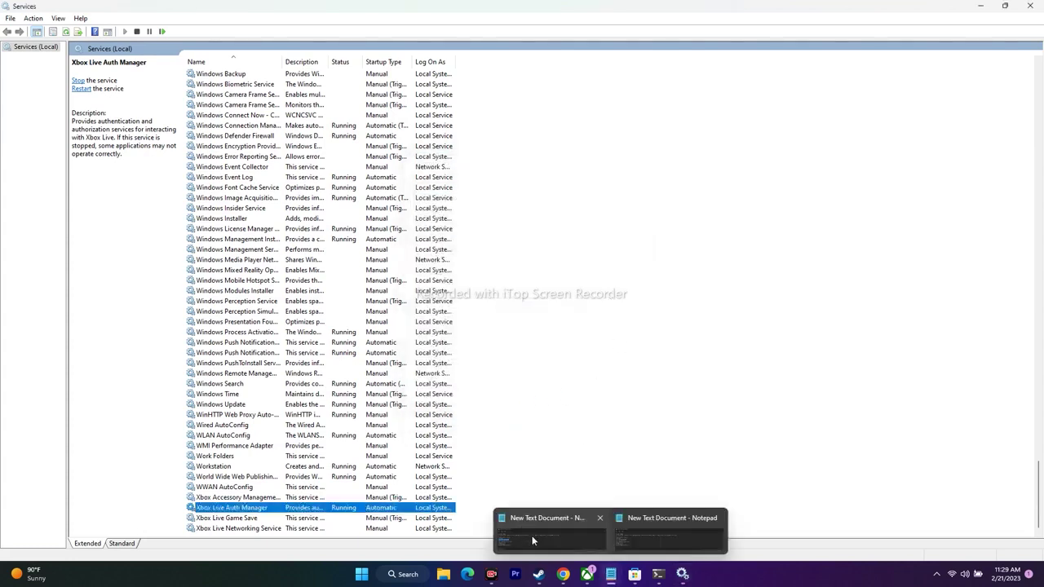
# - Recheck the Notepad list, set the Xbox Live Game Save service's startup type to Automatic, and start the service
pyautogui.click(665, 535)
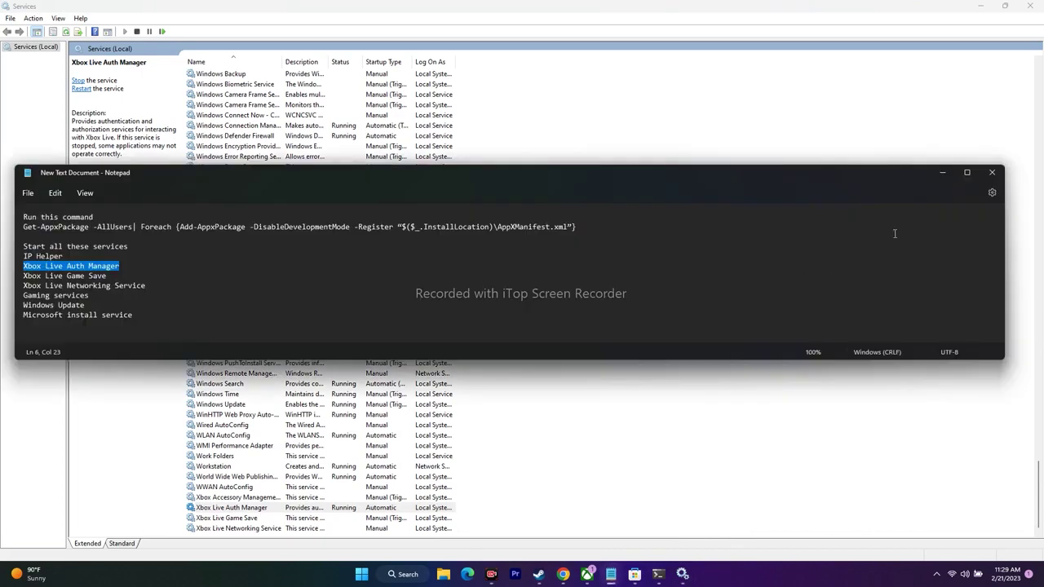
pyautogui.click(939, 176)
pyautogui.doubleClick(239, 520)
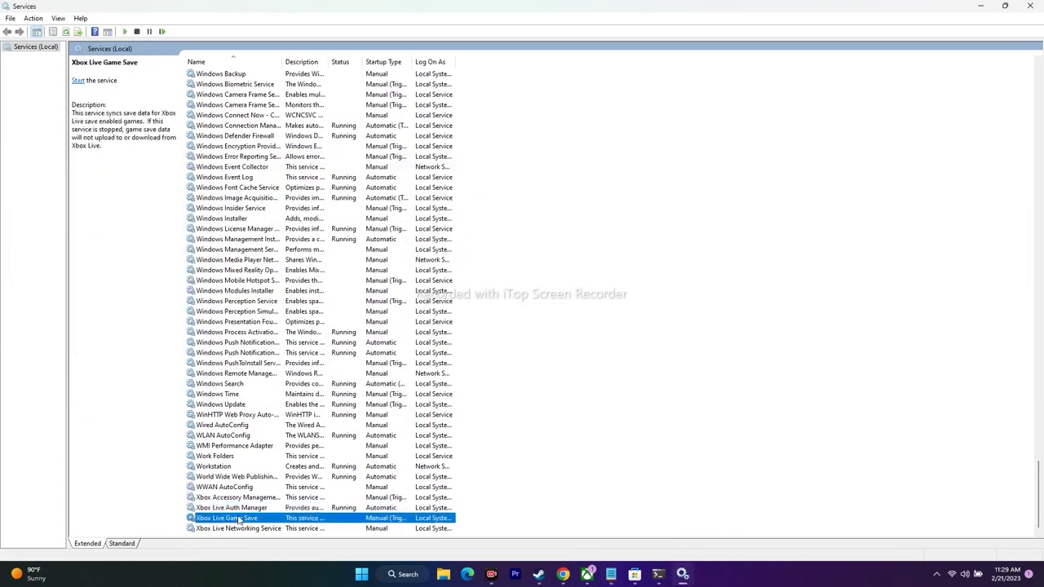
pyautogui.click(515, 275)
pyautogui.click(507, 294)
pyautogui.click(445, 326)
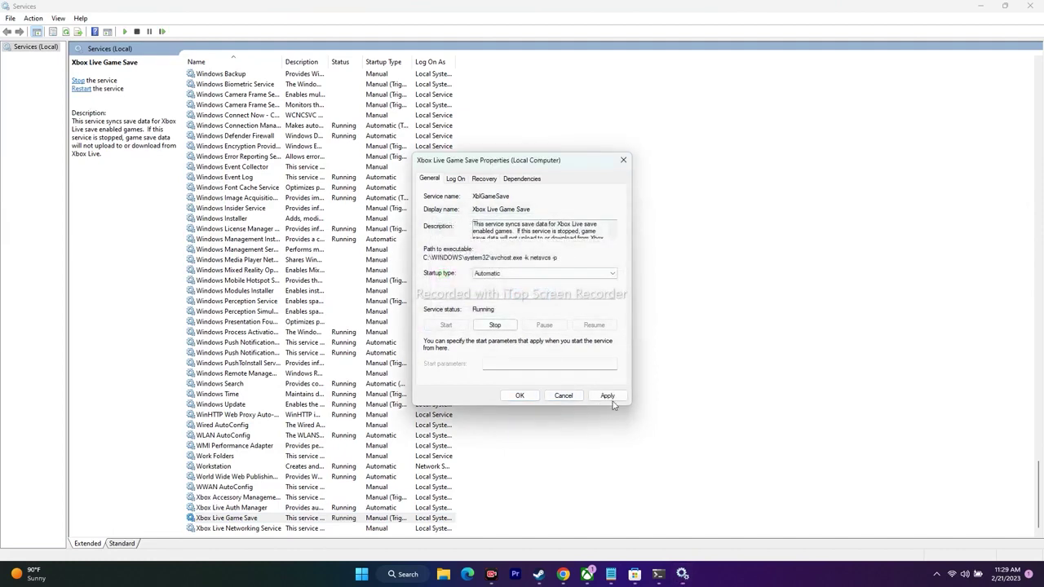
pyautogui.click(520, 396)
# - Consult the Notepad list, set the Xbox Live Networking Service's startup type to Automatic, and start the service
pyautogui.moveTo(611, 575)
pyautogui.click(554, 526)
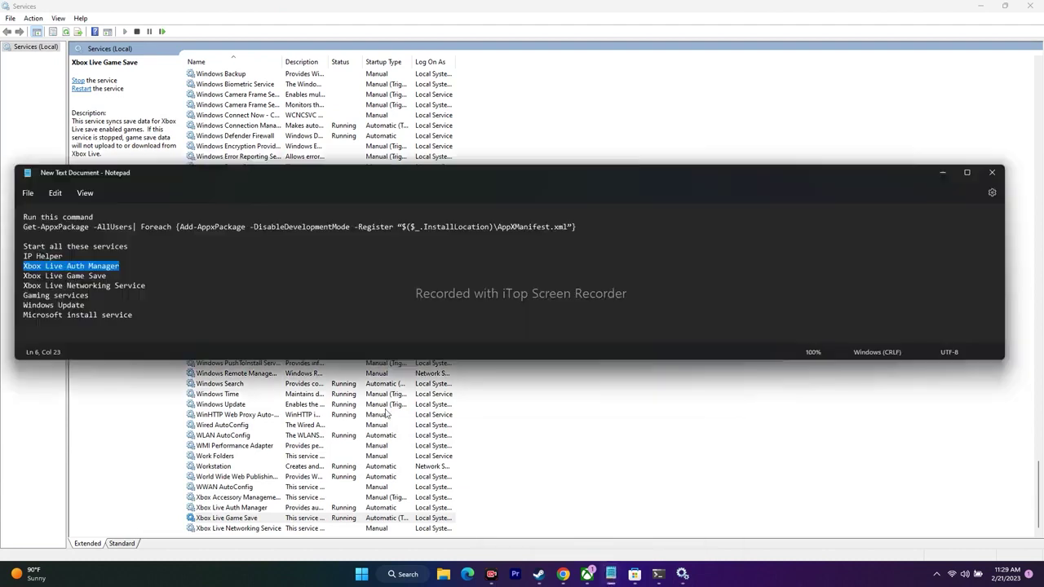
pyautogui.click(151, 284)
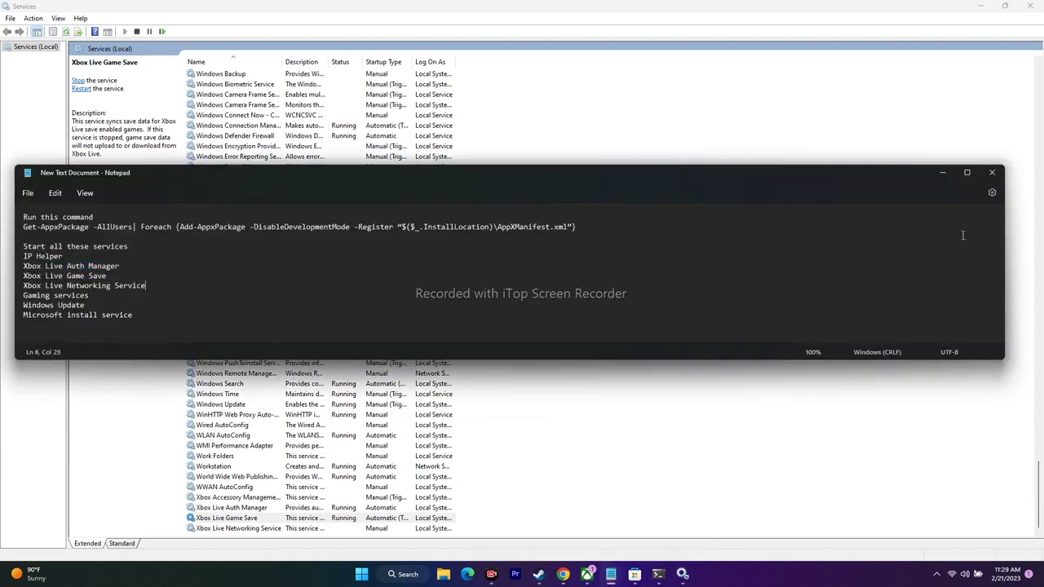
pyautogui.click(943, 172)
pyautogui.click(269, 529)
pyautogui.doubleClick(268, 529)
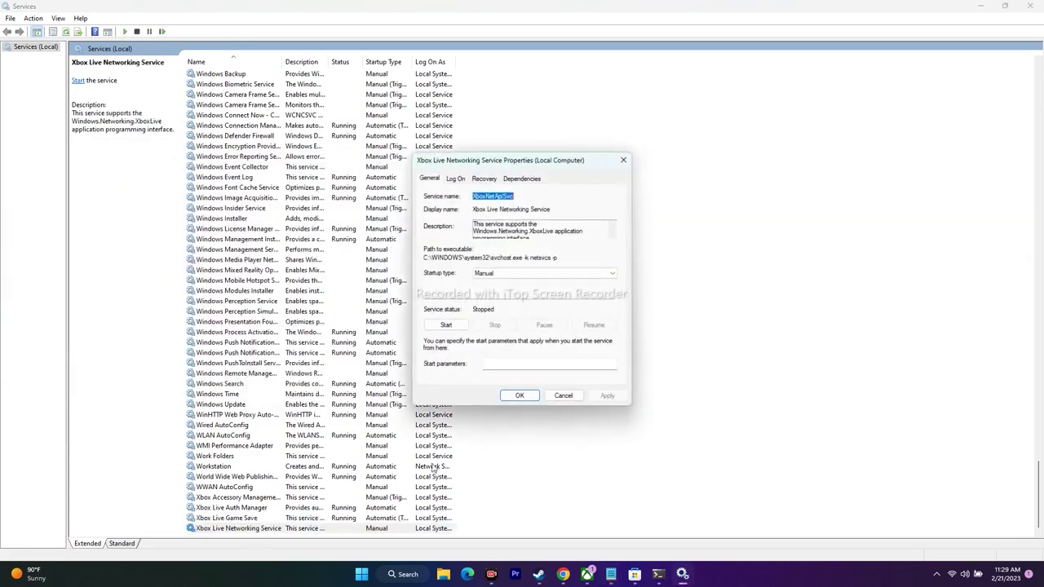
pyautogui.click(496, 275)
pyautogui.click(501, 293)
pyautogui.click(446, 325)
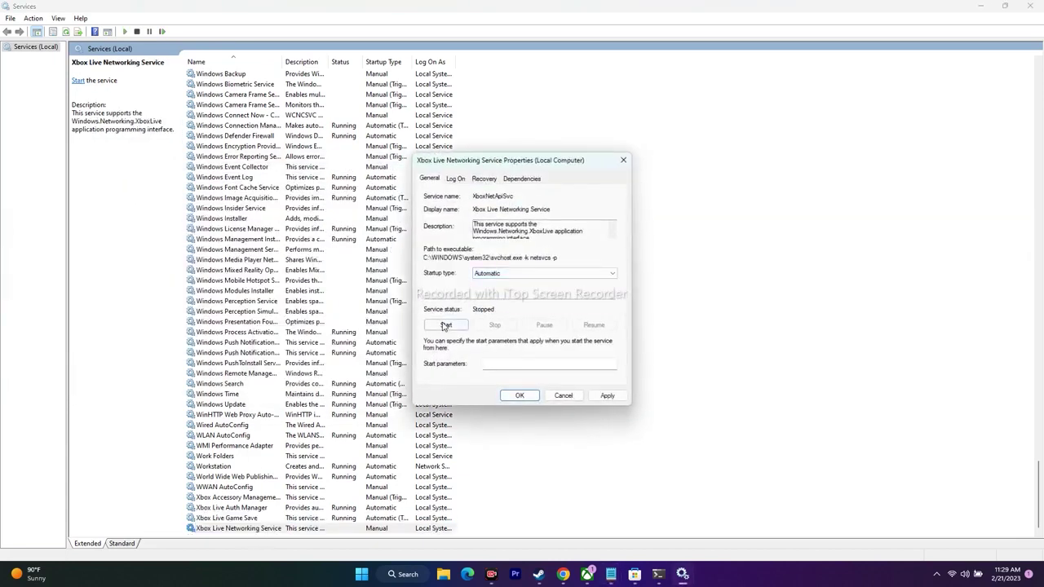
pyautogui.click(608, 395)
pyautogui.click(519, 396)
# - Consult the Notepad list and check the startup type and status in the first Gaming Services entry's properties
pyautogui.moveTo(610, 574)
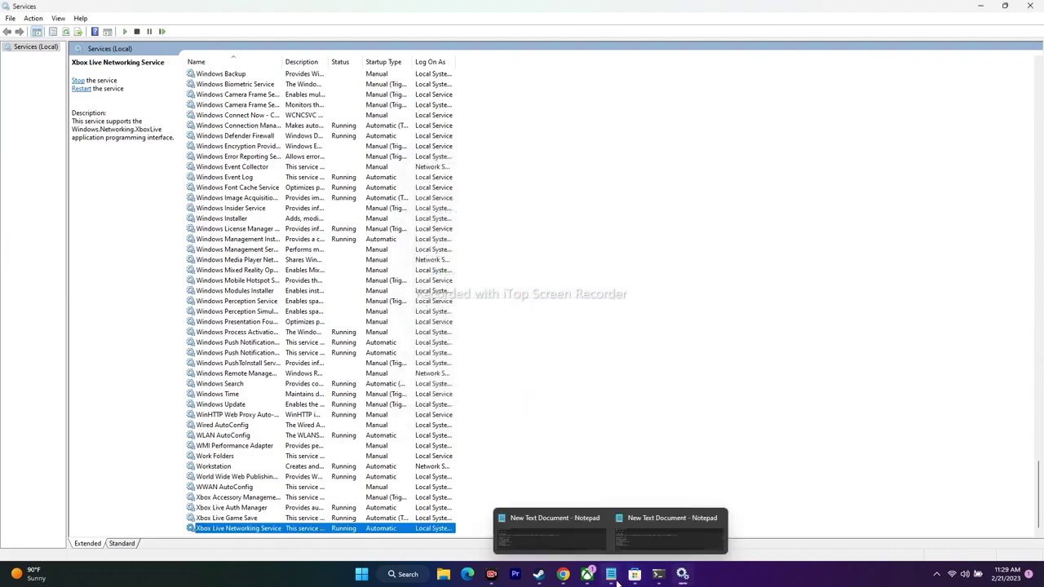
pyautogui.click(550, 521)
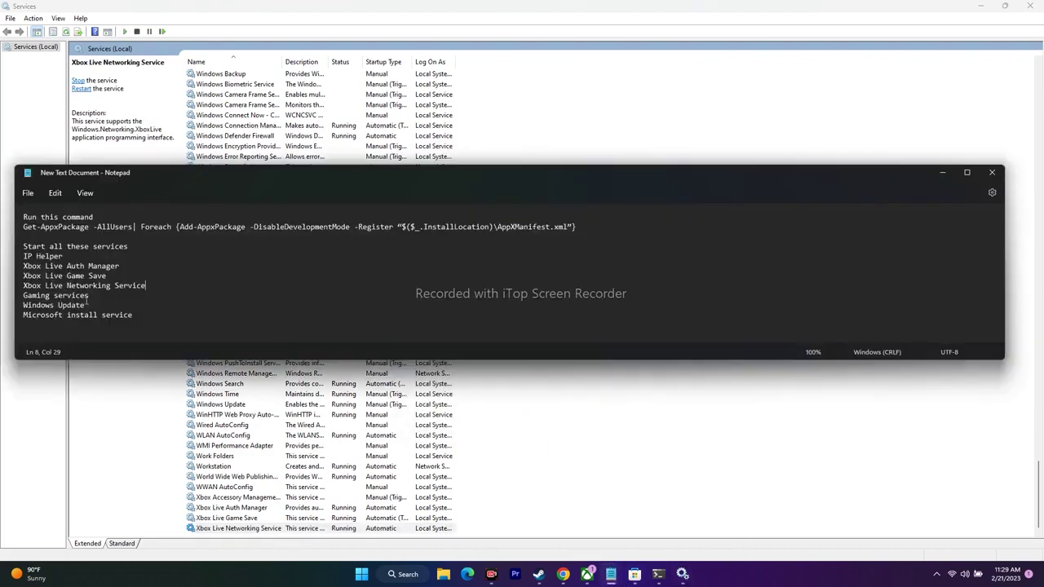
pyautogui.click(942, 172)
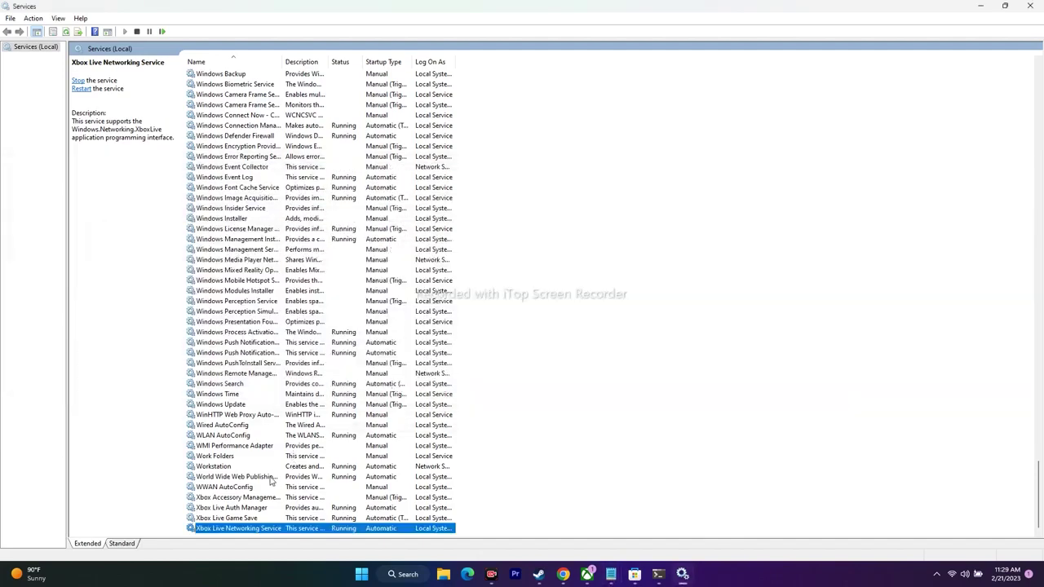
pyautogui.scroll(3, 242, 461)
pyautogui.scroll(20, 243, 461)
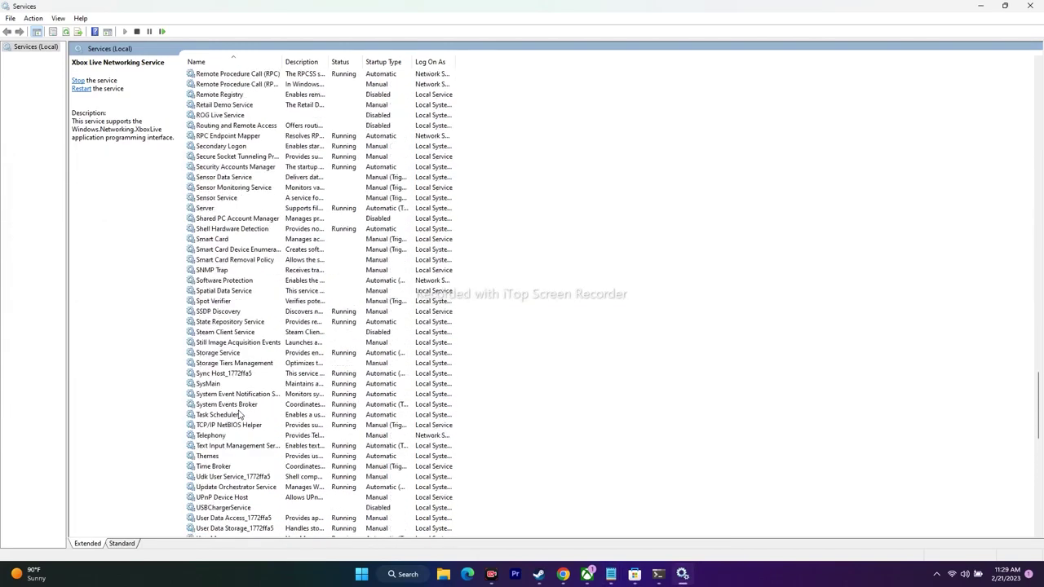
pyautogui.scroll(20, 240, 412)
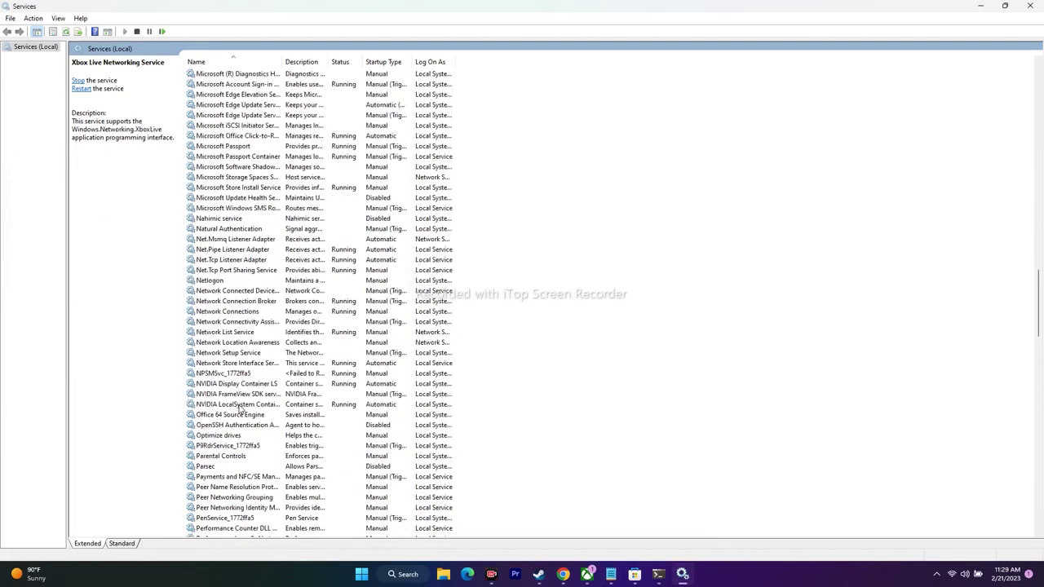
pyautogui.scroll(20, 241, 410)
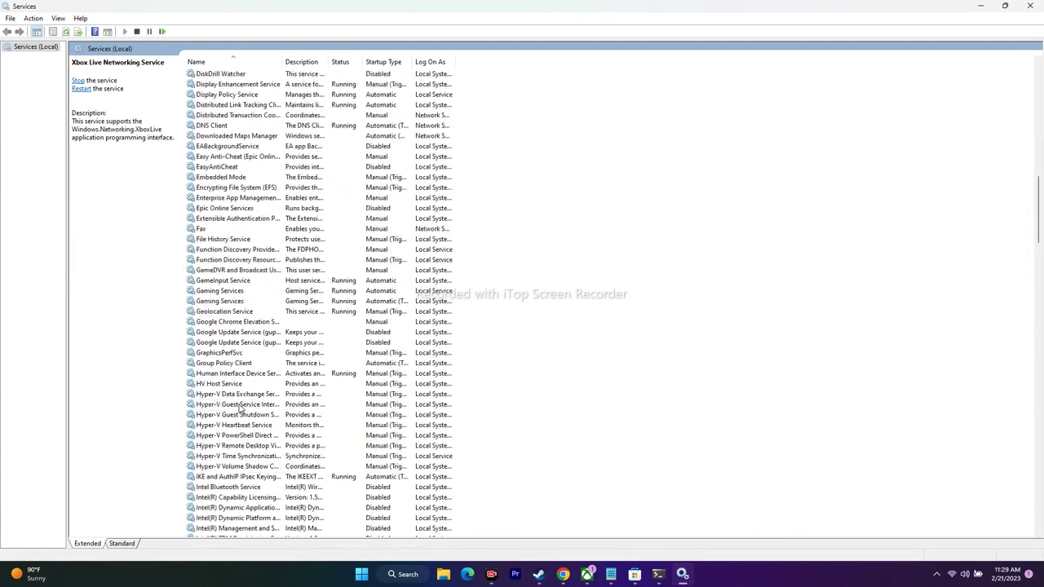
pyautogui.doubleClick(242, 322)
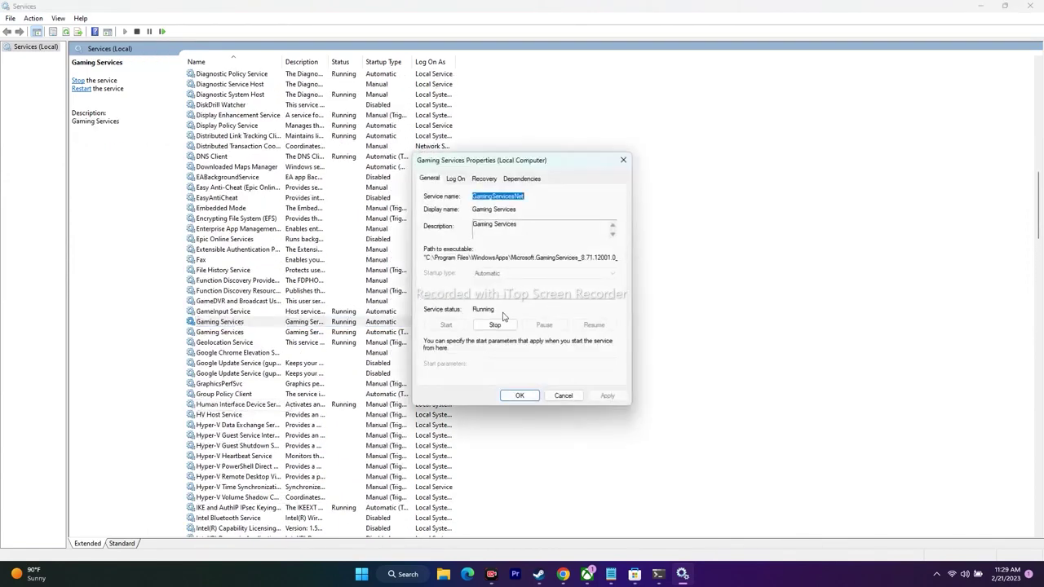
pyautogui.click(522, 396)
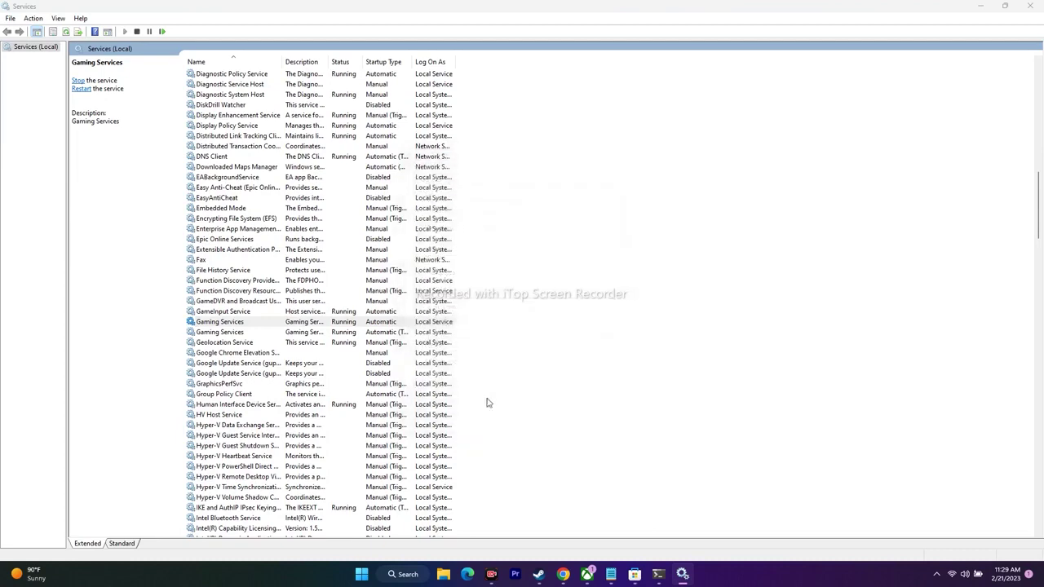
# - Consult the Notepad list and set the Windows Update service's startup type to Automatic in Services
pyautogui.moveTo(608, 573)
pyautogui.click(545, 531)
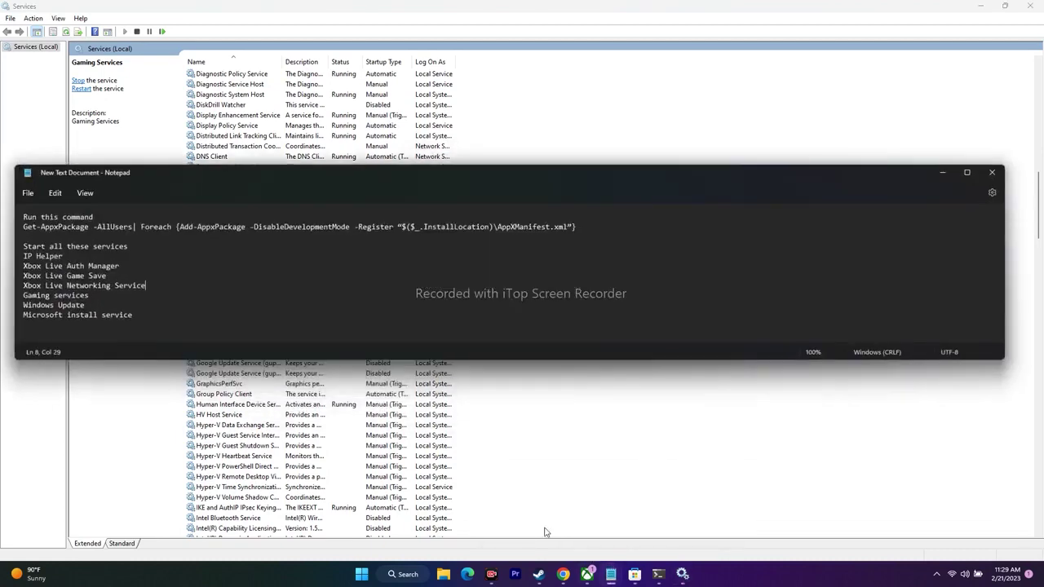
pyautogui.click(942, 172)
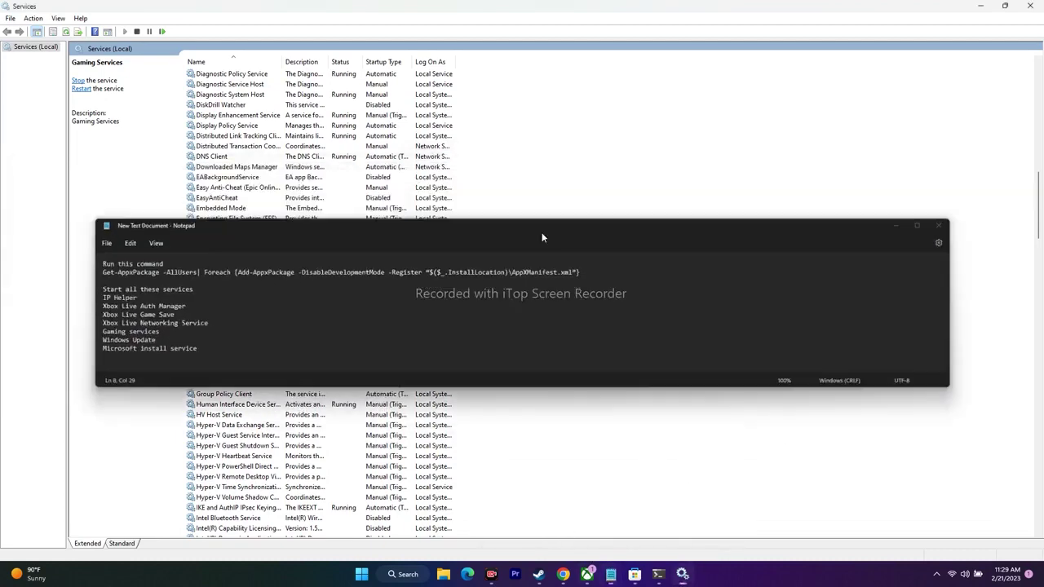
pyautogui.scroll(-15, 456, 251)
pyautogui.scroll(-20, 455, 251)
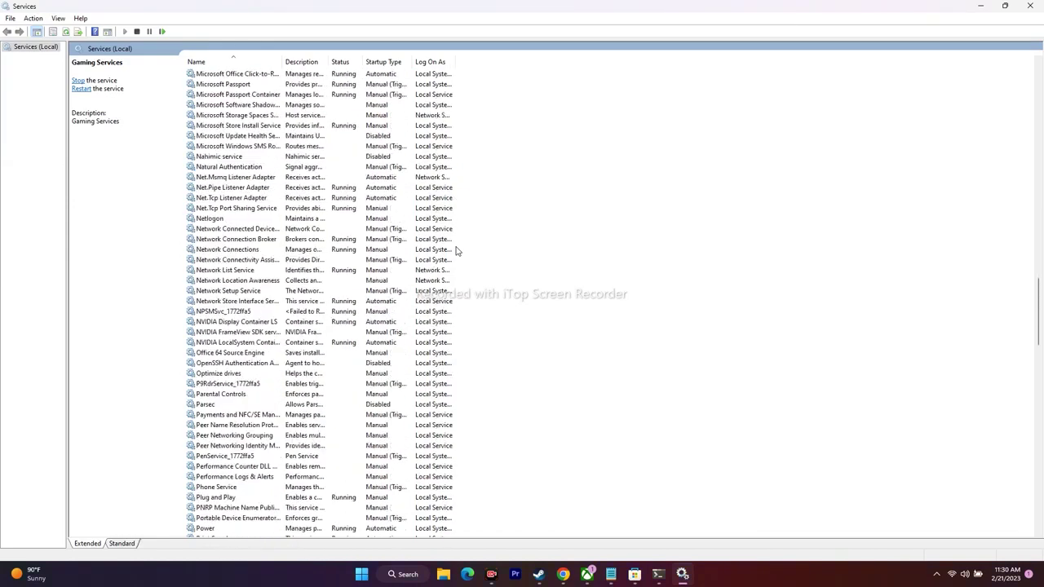
pyautogui.scroll(-11, 458, 251)
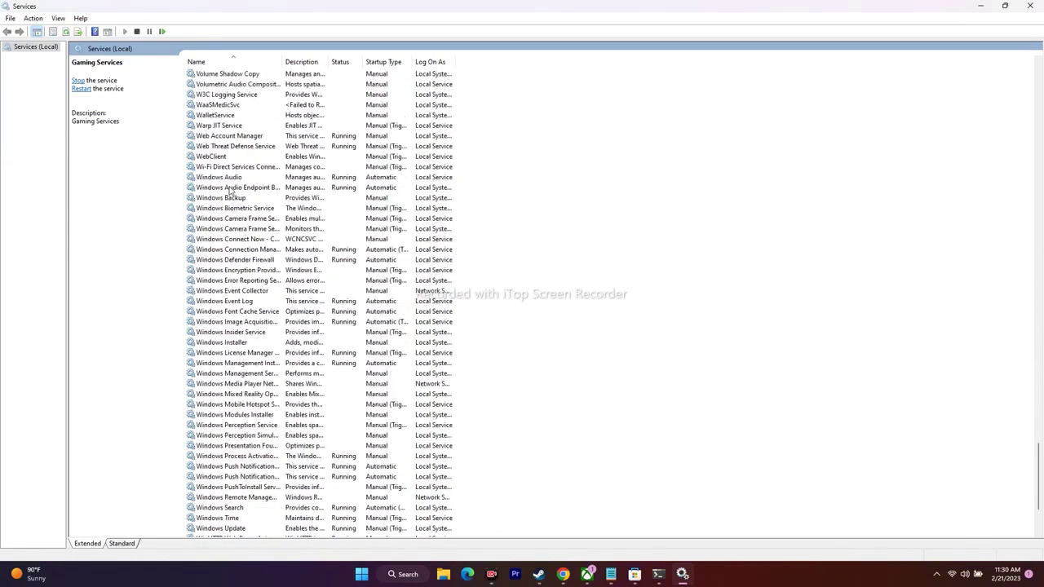
pyautogui.scroll(-1, 246, 344)
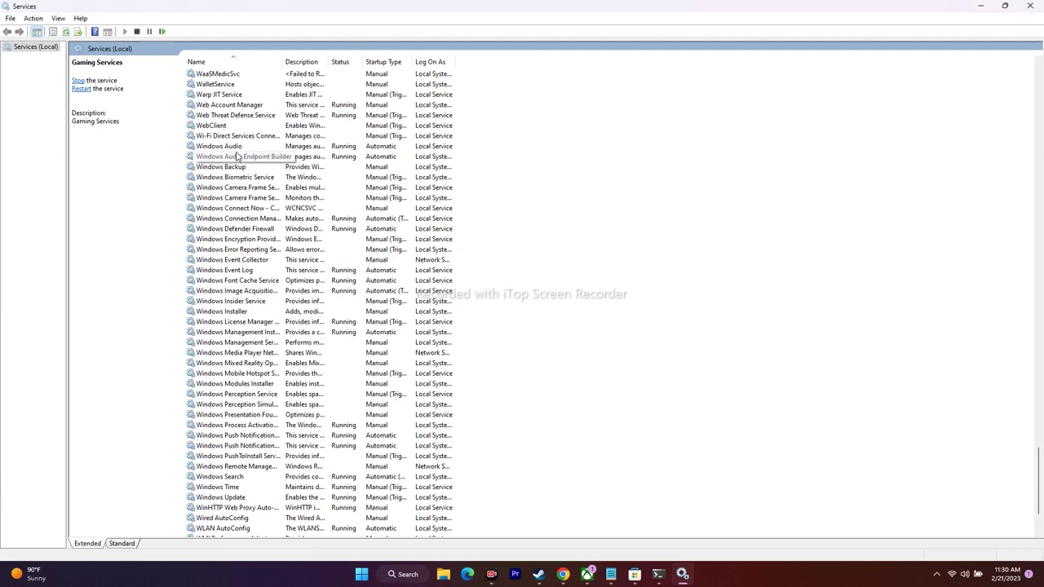
pyautogui.scroll(2, 246, 214)
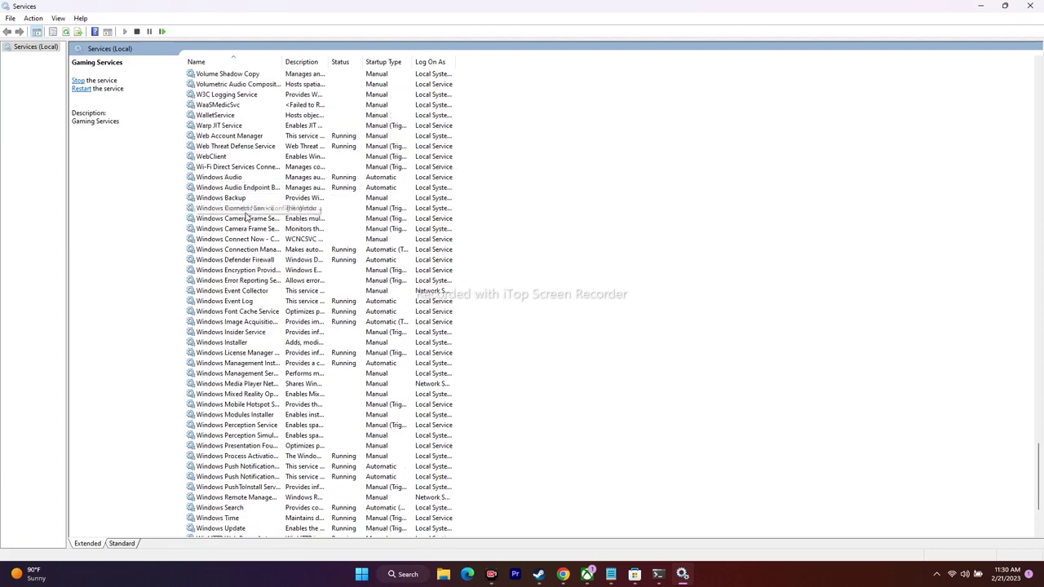
pyautogui.scroll(-2, 250, 207)
pyautogui.scroll(-3, 250, 205)
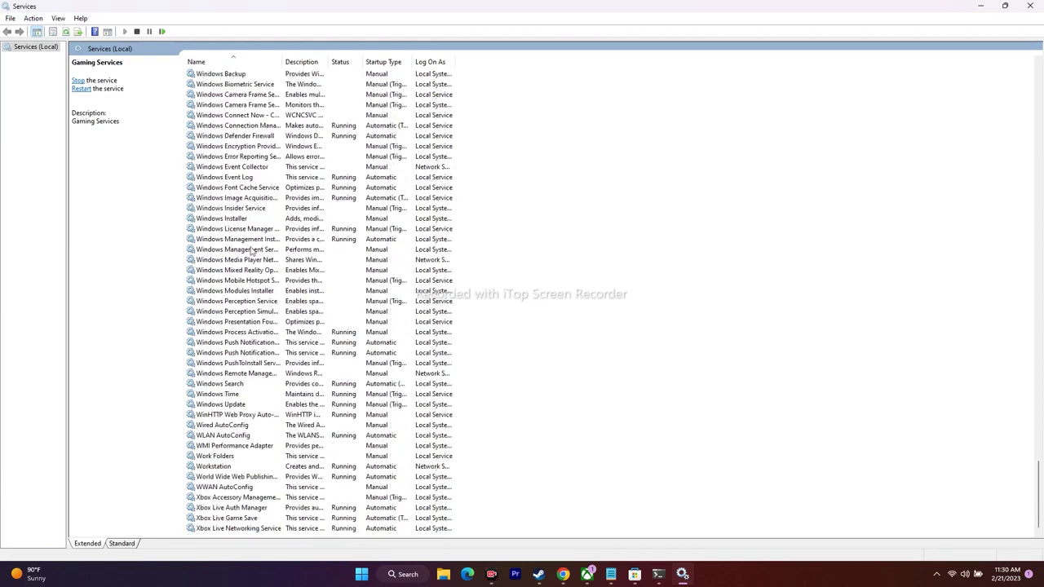
pyautogui.doubleClick(245, 405)
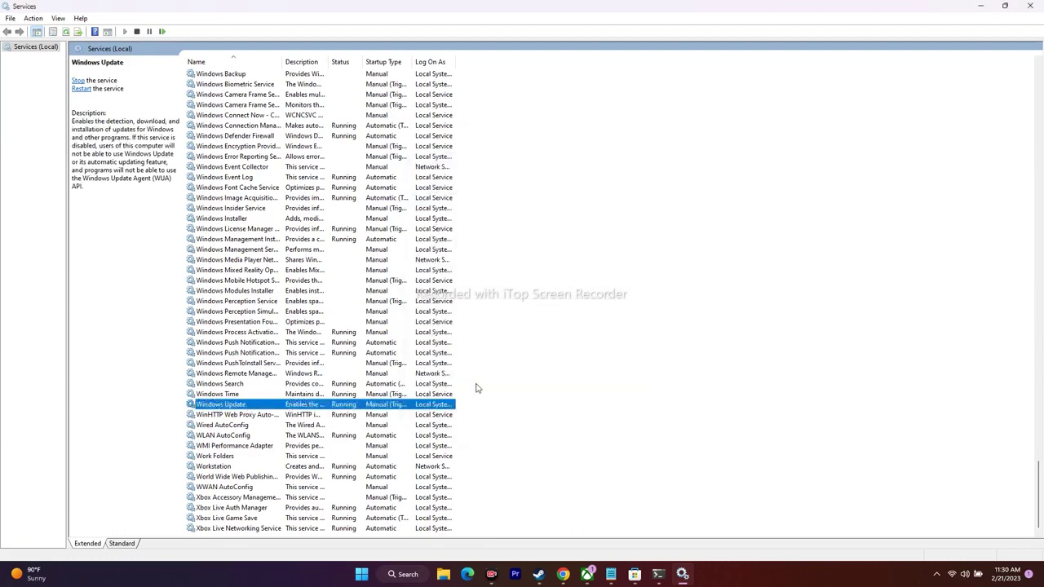
pyautogui.click(506, 275)
pyautogui.click(503, 291)
pyautogui.click(608, 395)
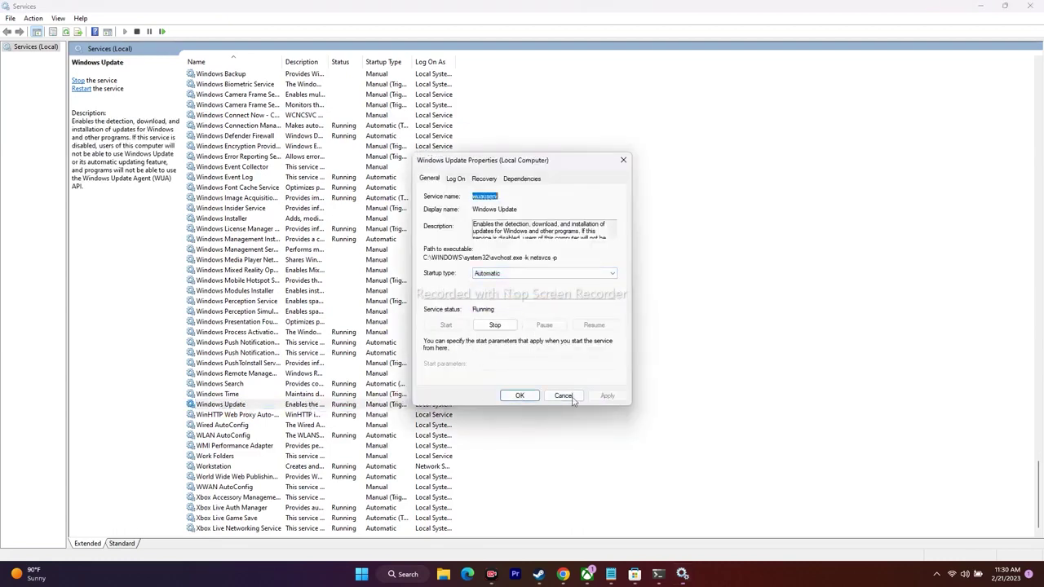
pyautogui.click(519, 395)
# - Recheck the Notepad list, set the Microsoft Store Install Service's startup type to Automatic, and close Services
pyautogui.moveTo(610, 573)
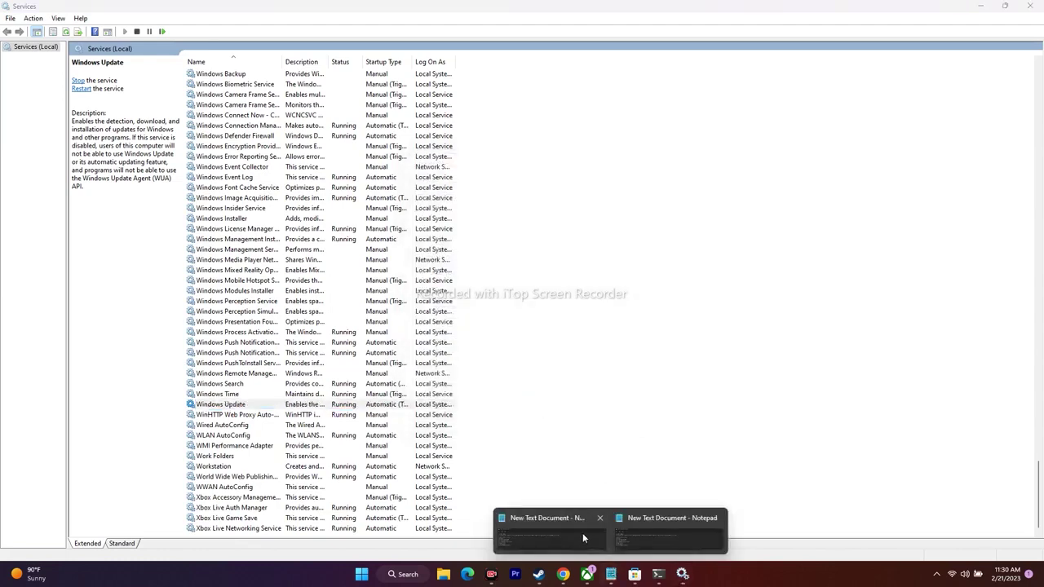
pyautogui.click(583, 534)
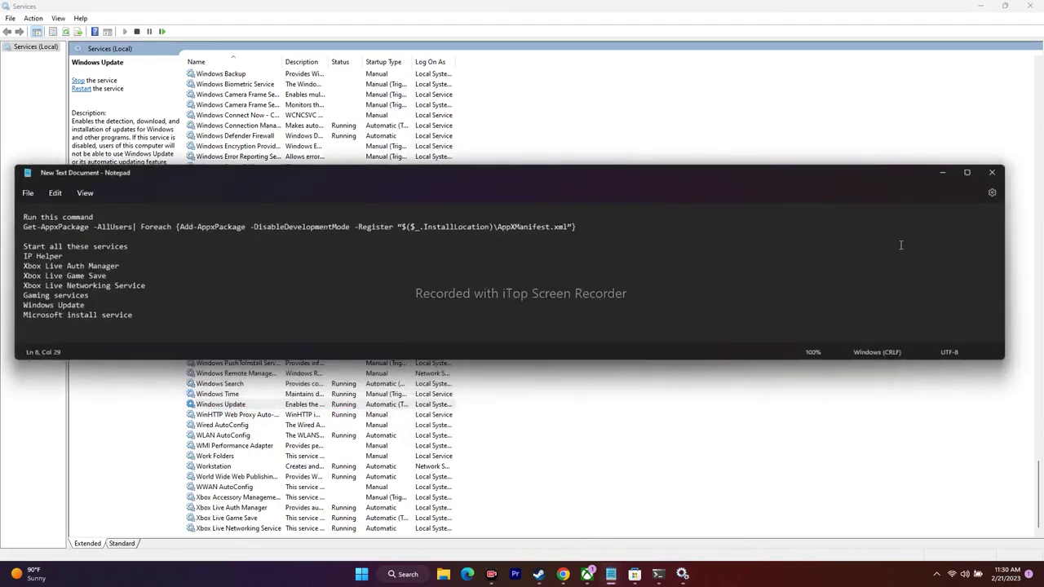
pyautogui.click(942, 173)
pyautogui.scroll(10, 276, 353)
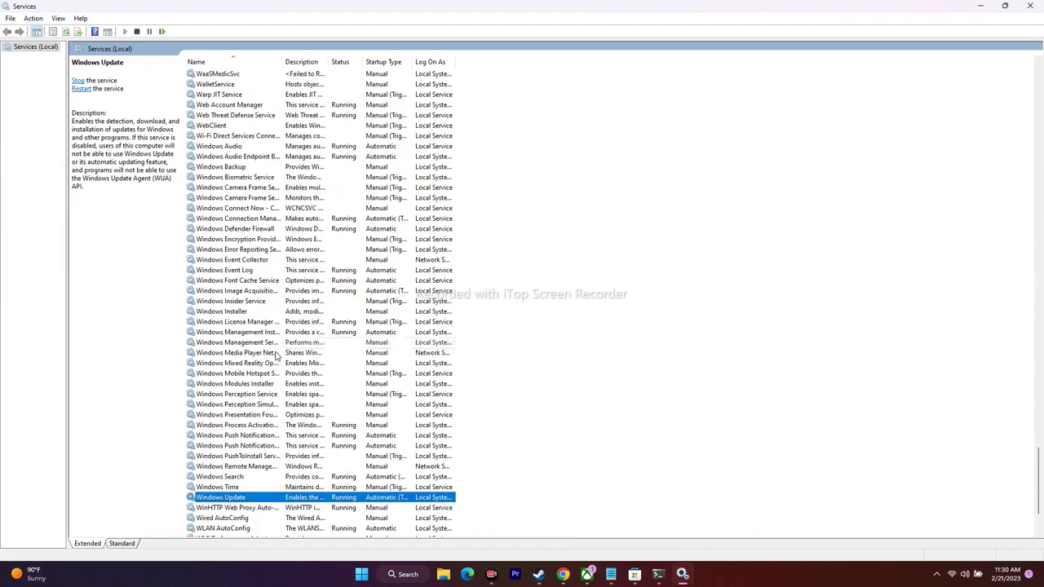
pyautogui.scroll(20, 276, 352)
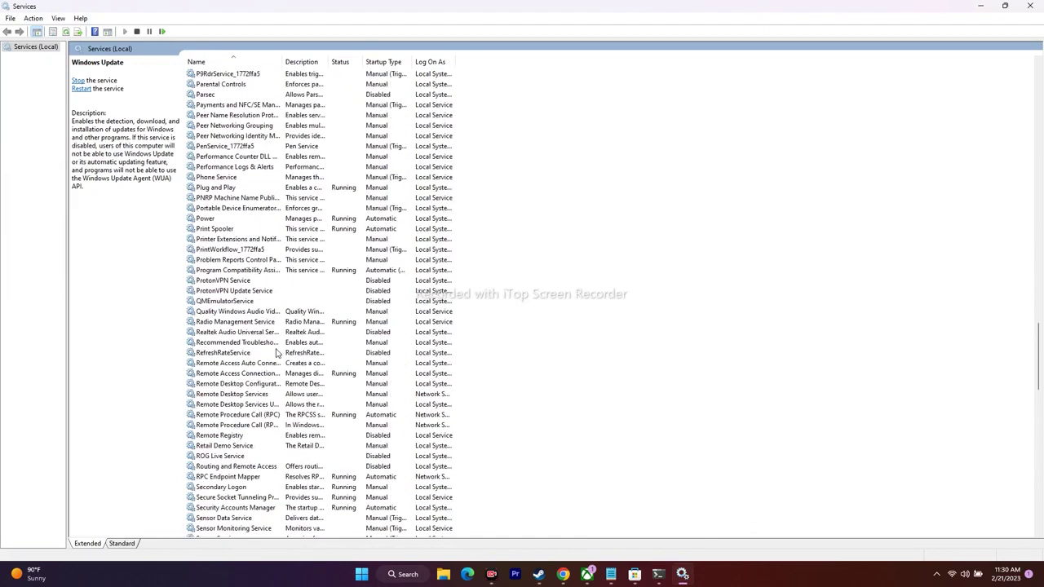
pyautogui.scroll(7, 275, 353)
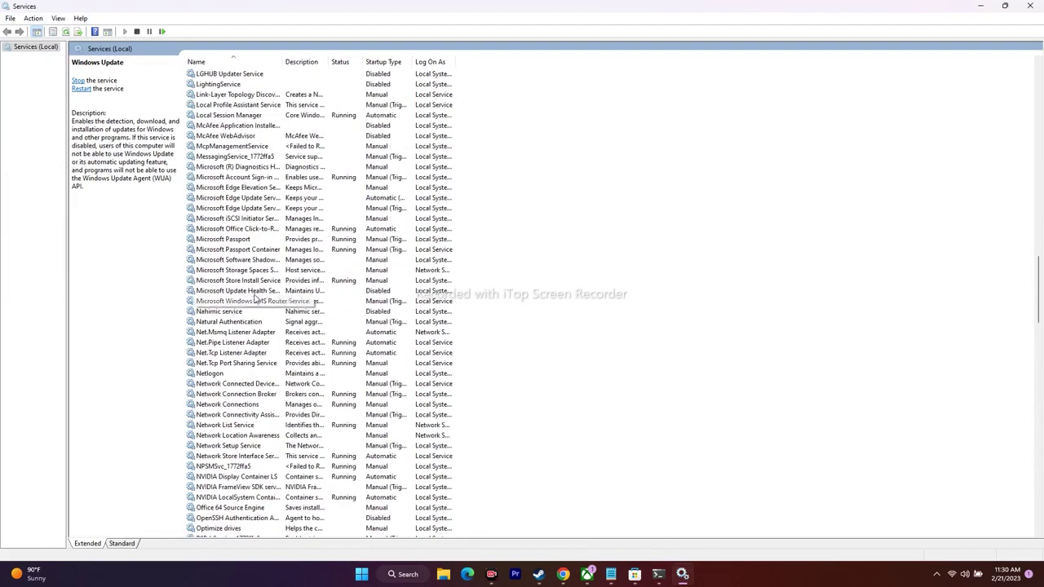
pyautogui.doubleClick(257, 282)
pyautogui.click(496, 275)
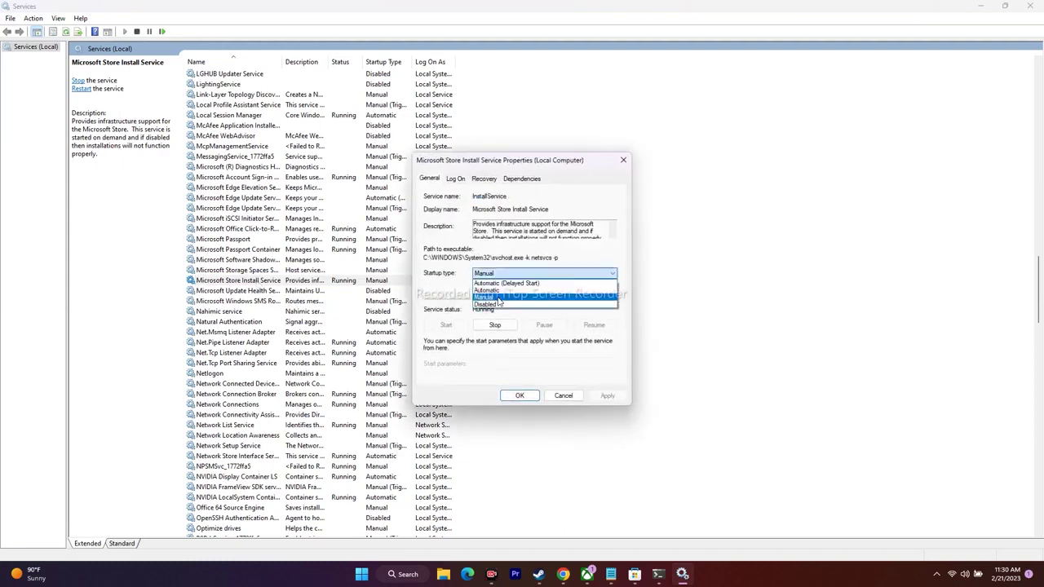
pyautogui.click(500, 293)
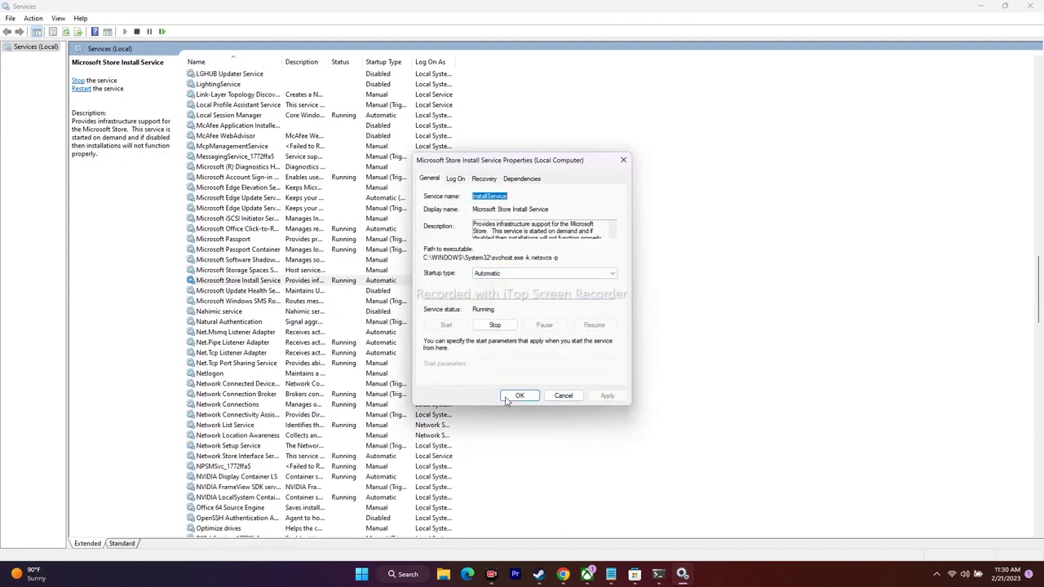
pyautogui.click(509, 397)
pyautogui.click(1028, 6)
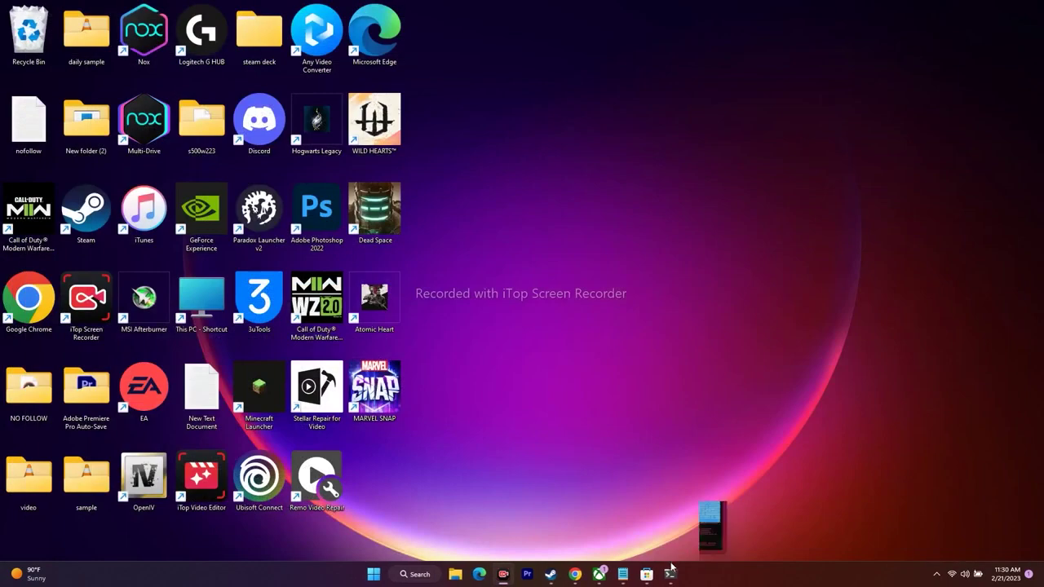
# - Review the list of required services in the New Text Document file and close its Notepad windows
pyautogui.moveTo(624, 575)
pyautogui.click(591, 521)
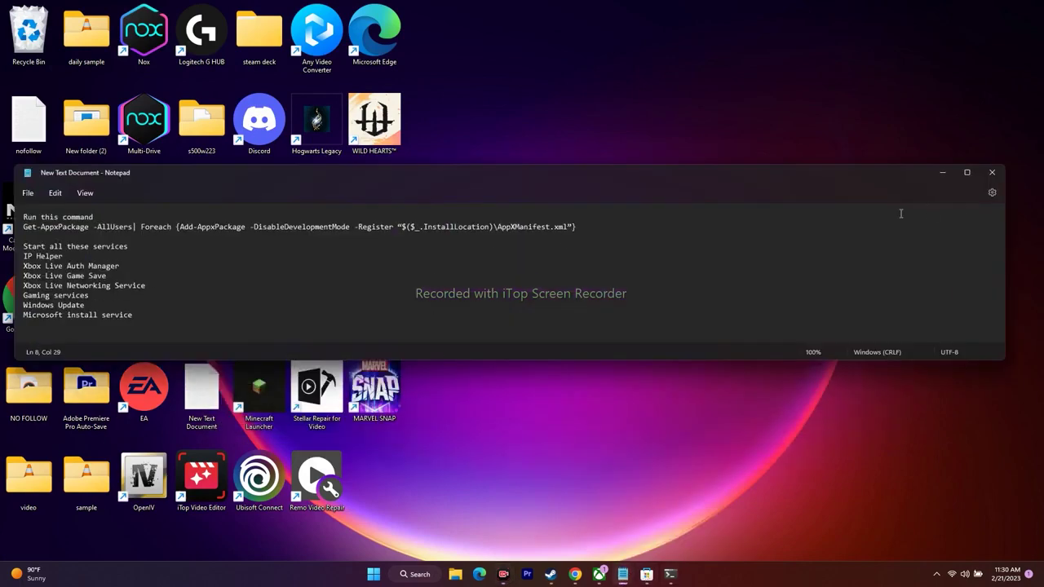
pyautogui.click(992, 172)
pyautogui.click(622, 575)
pyautogui.click(993, 173)
pyautogui.click(609, 575)
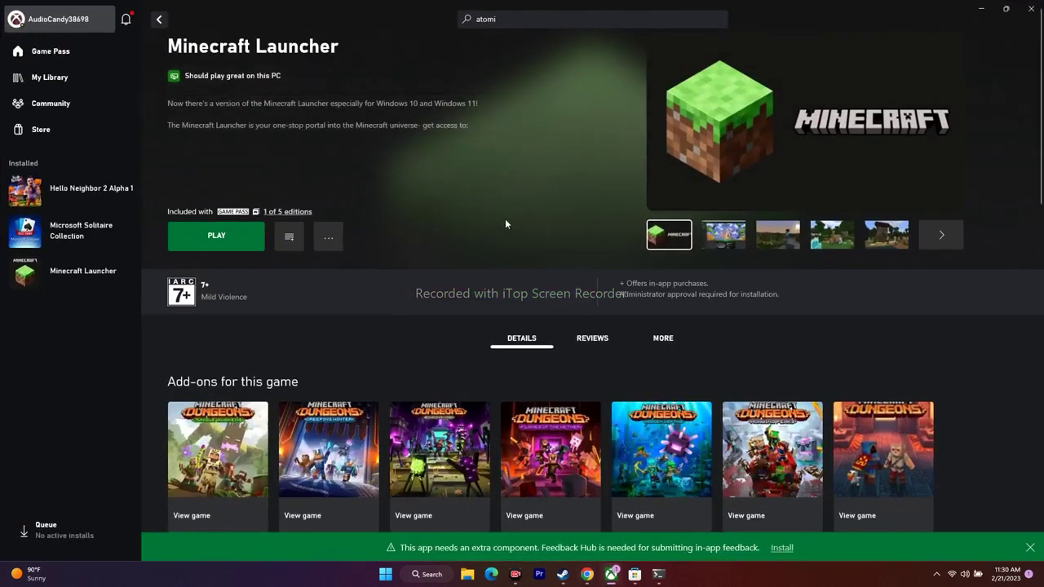
pyautogui.click(982, 9)
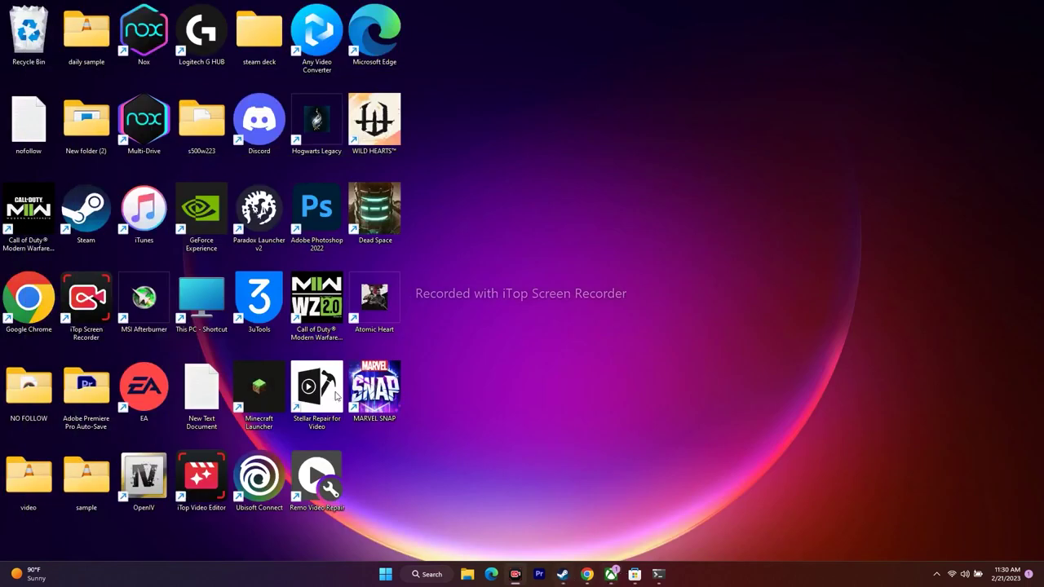
pyautogui.doubleClick(211, 390)
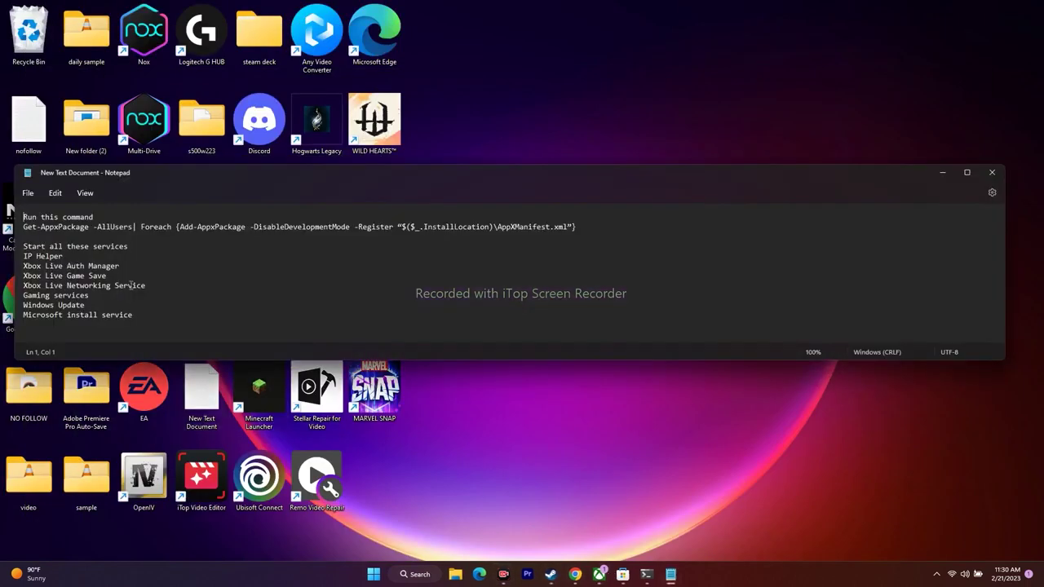
pyautogui.click(990, 172)
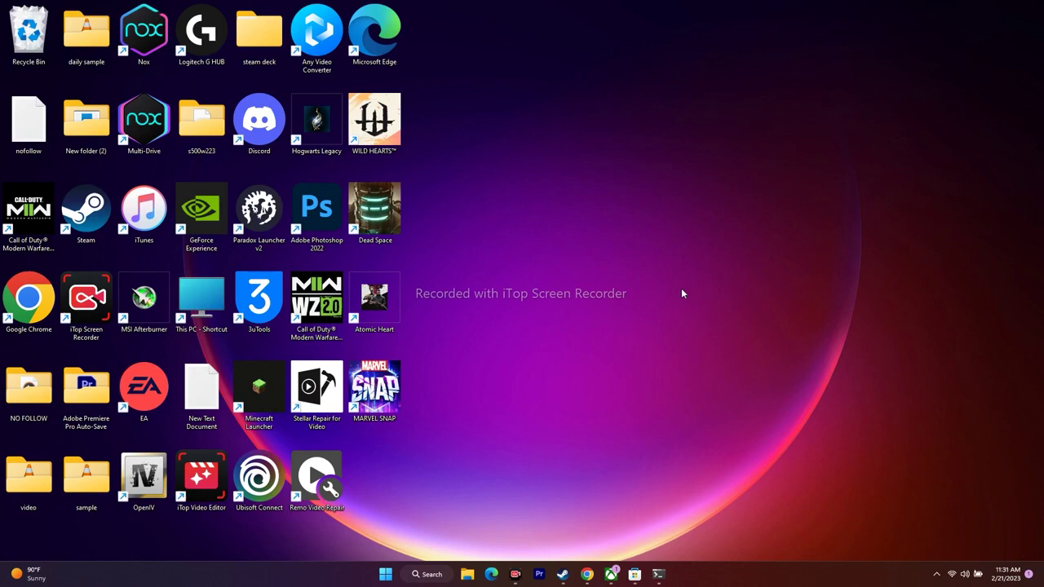
# - Switch to Chrome, look through the open driver and Xbox support pages, and bring up the Xbox Identity Provider page
pyautogui.moveTo(589, 571)
pyautogui.click(656, 516)
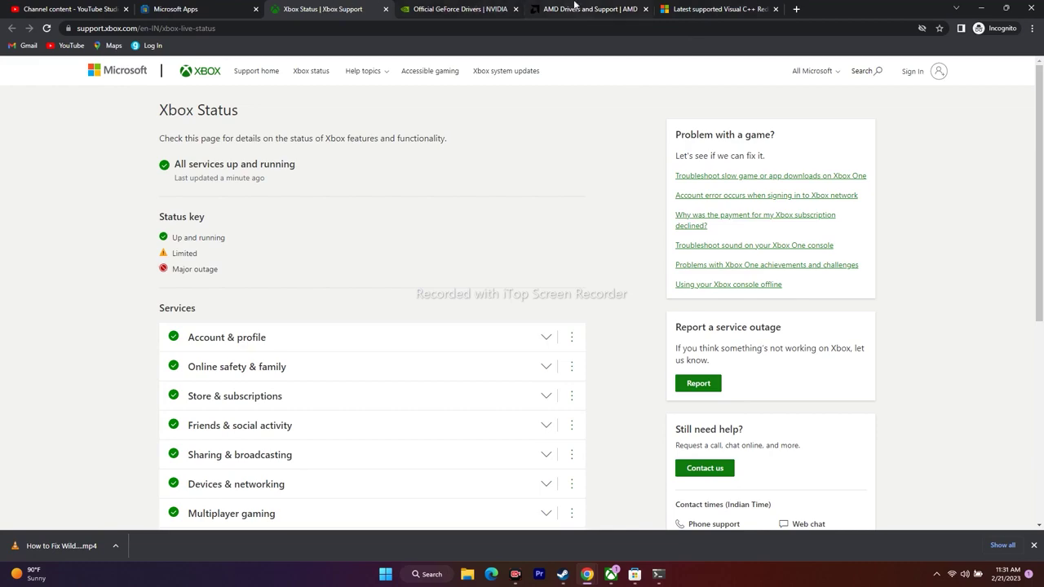
pyautogui.click(699, 7)
pyautogui.click(589, 7)
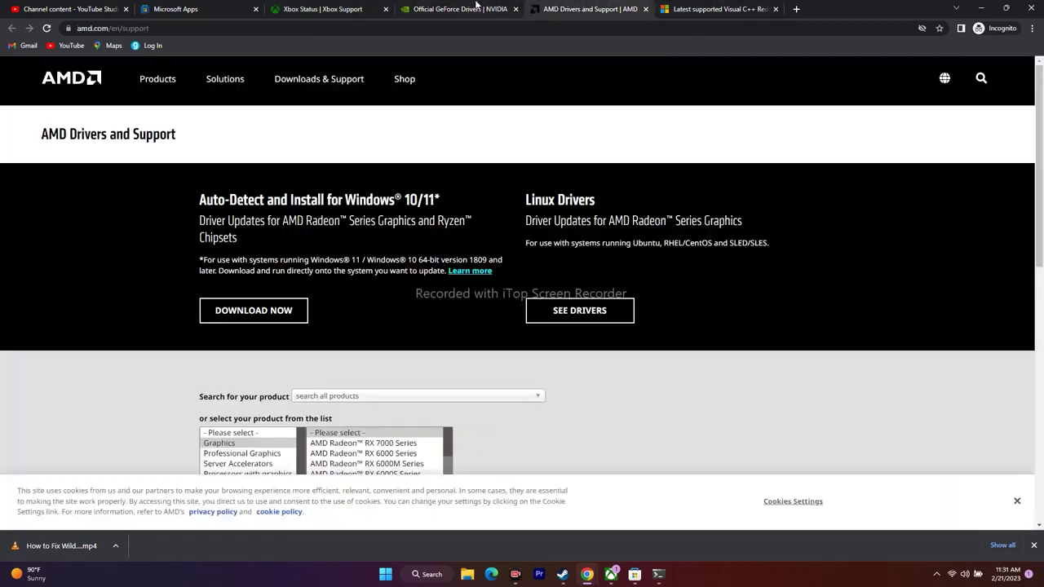
pyautogui.click(330, 7)
pyautogui.click(209, 7)
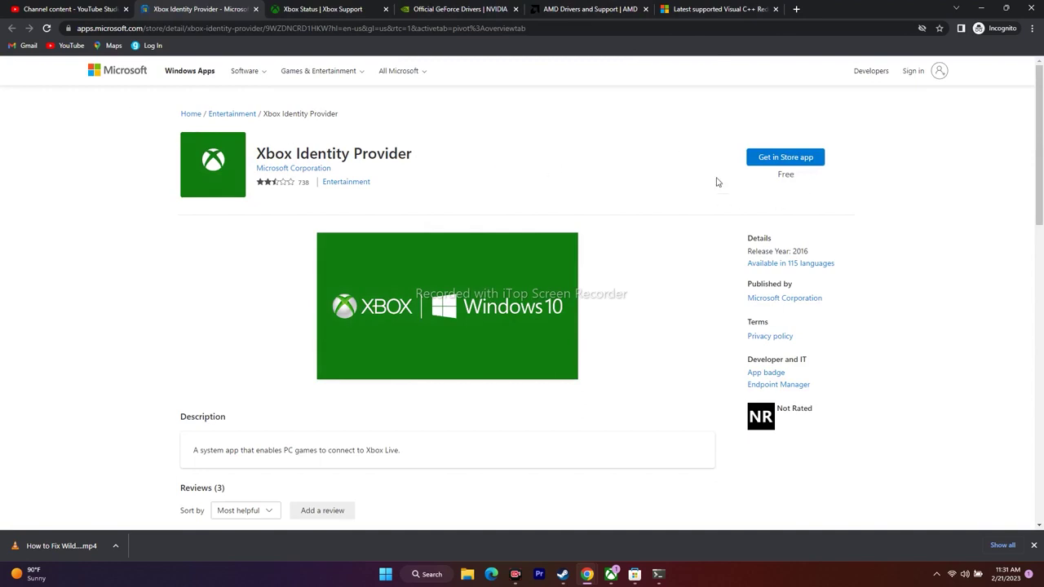
# - Open Xbox Identity Provider in the Microsoft Store, always allowing apps.microsoft.com to open such links, and dismiss the Store pop-up and browser
pyautogui.click(789, 160)
pyautogui.click(576, 121)
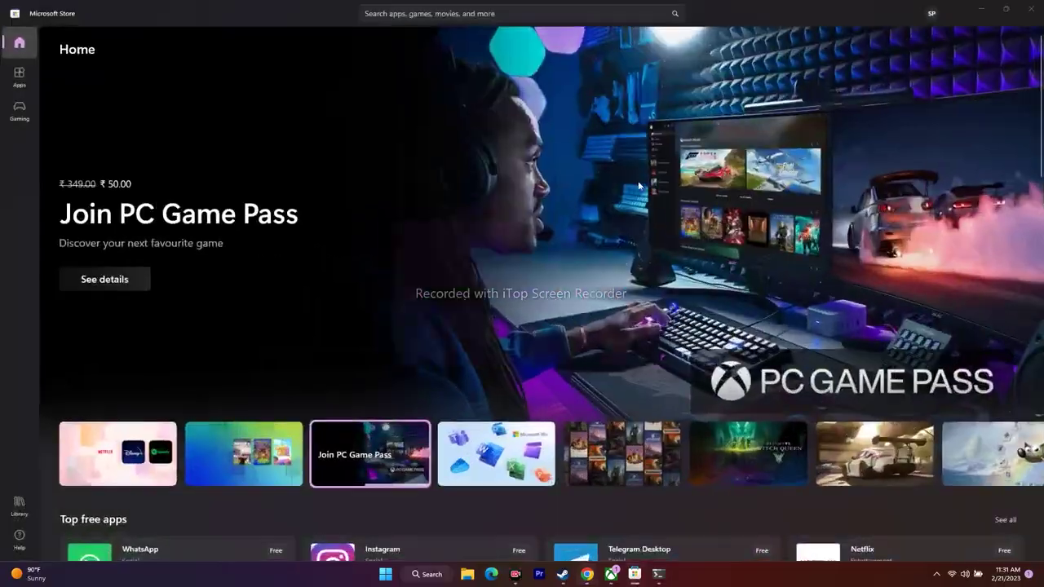
pyautogui.click(660, 215)
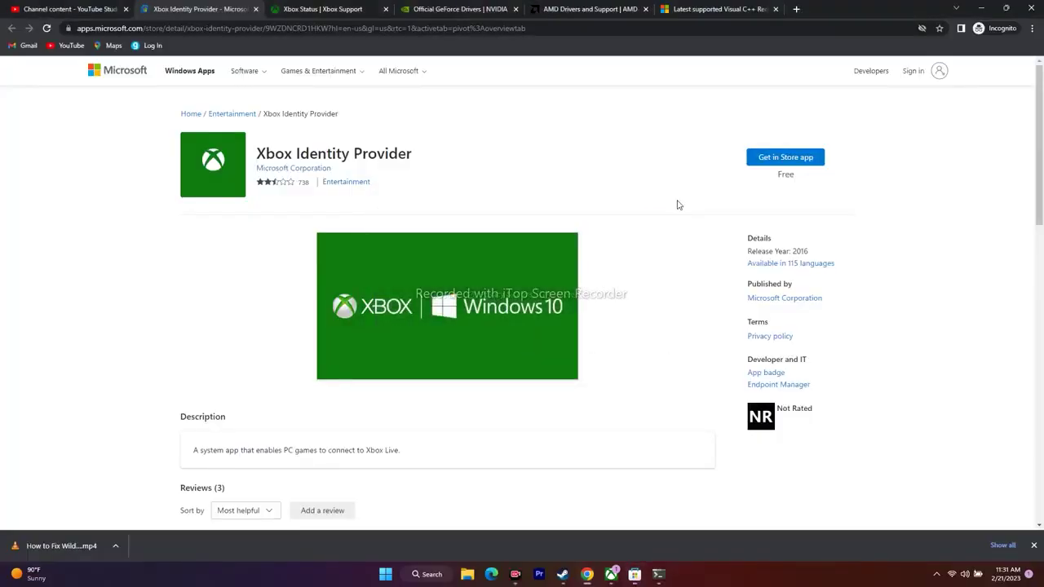
pyautogui.click(791, 163)
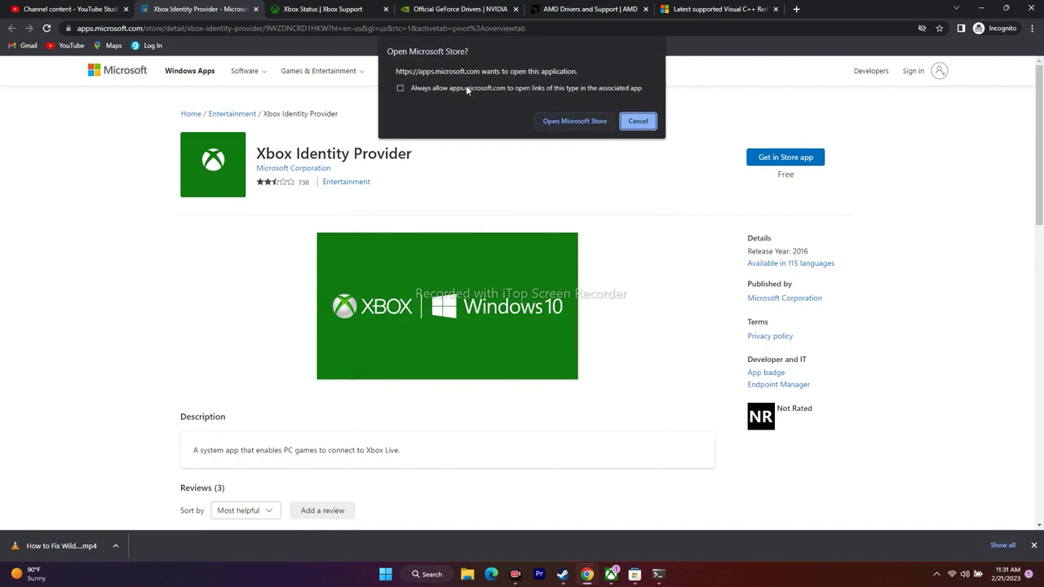
pyautogui.click(453, 87)
pyautogui.click(574, 122)
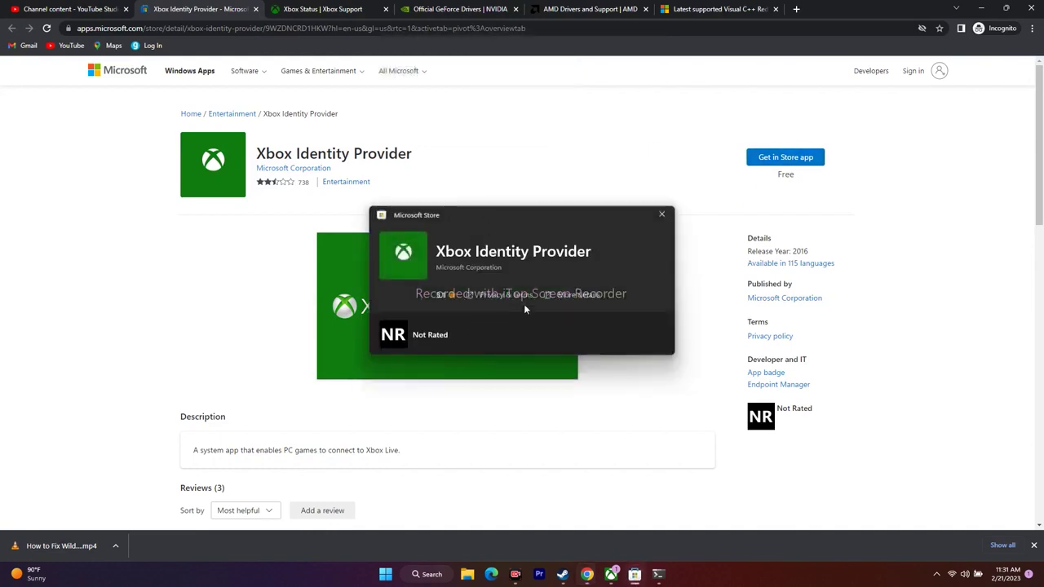
pyautogui.click(663, 215)
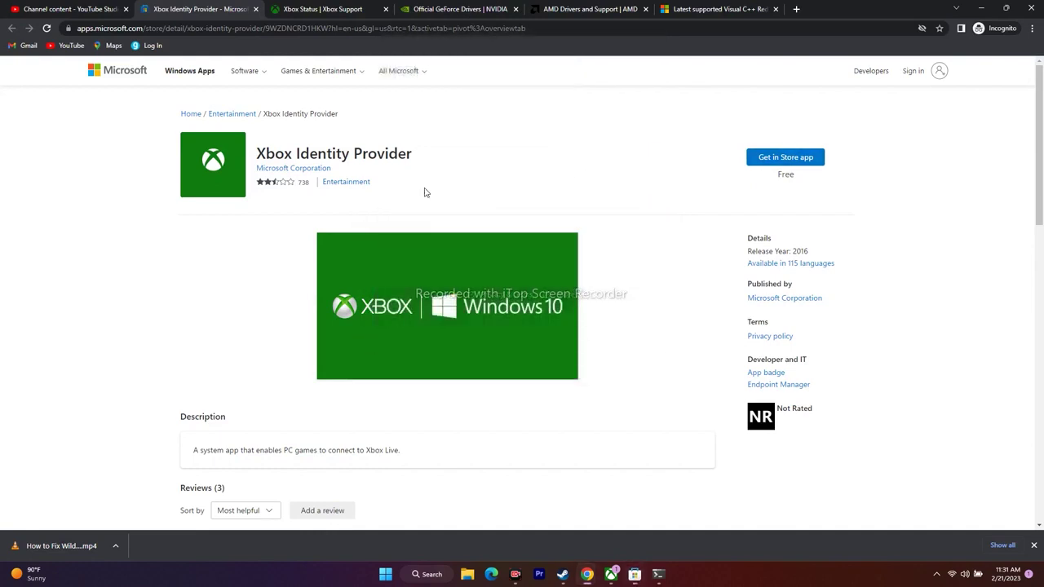
pyautogui.click(976, 12)
# - In the Xbox app, check Minecraft Launcher's uninstall option, then search for "atomic" and open the Atomic Heart (Windows) page
pyautogui.click(617, 571)
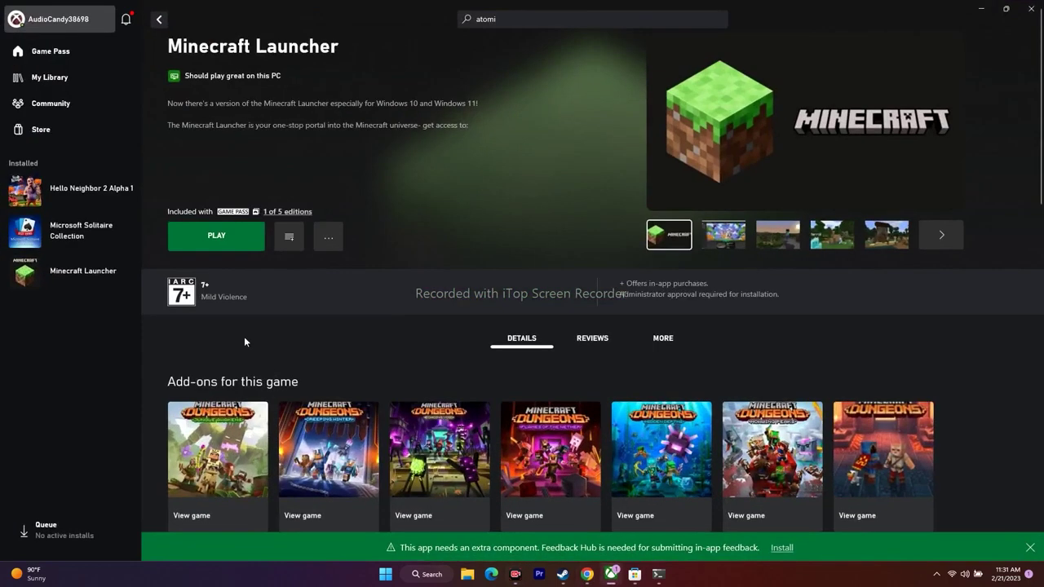
pyautogui.click(329, 237)
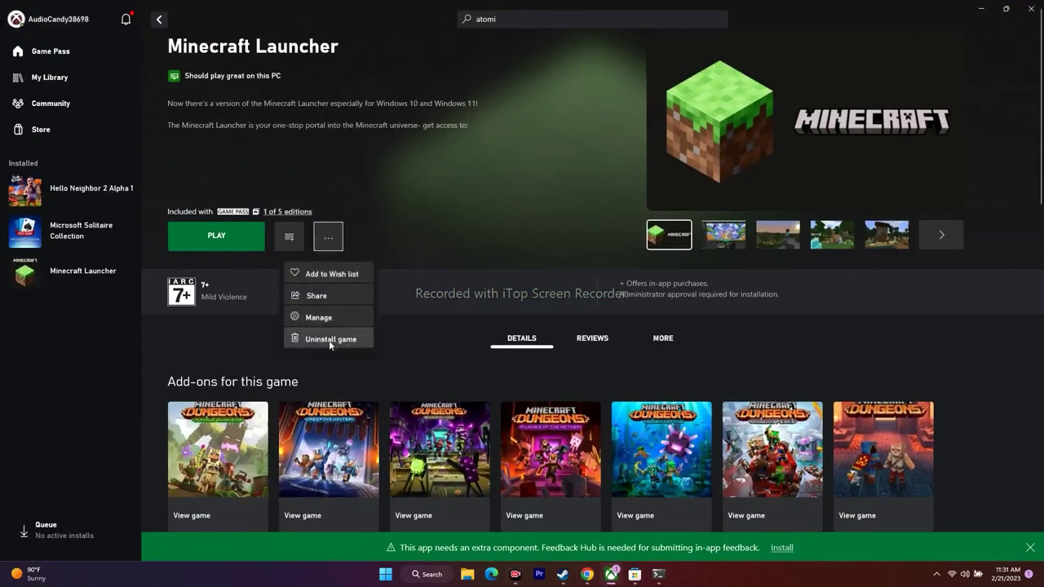
pyautogui.click(96, 357)
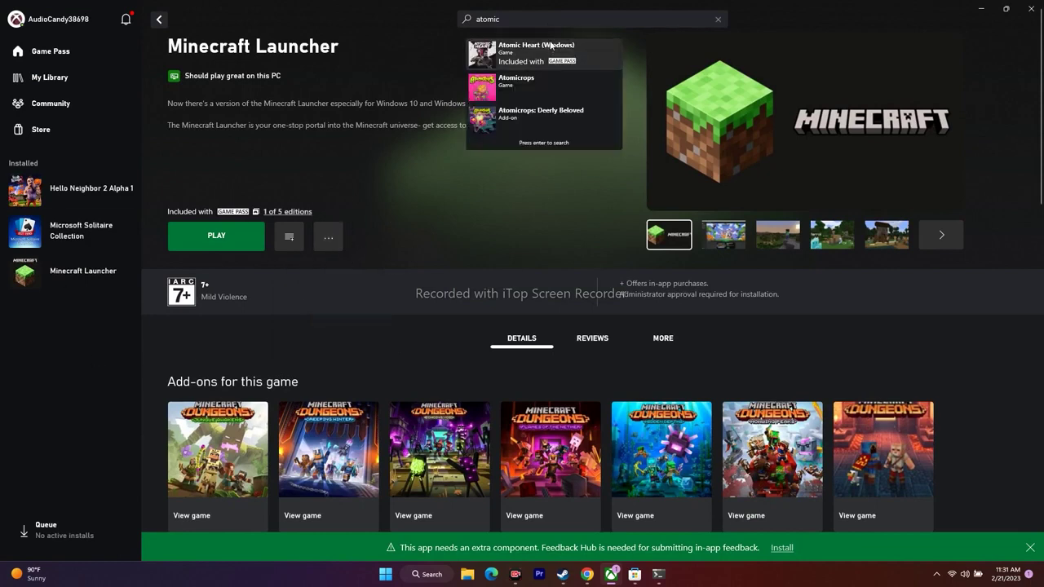
pyautogui.click(551, 47)
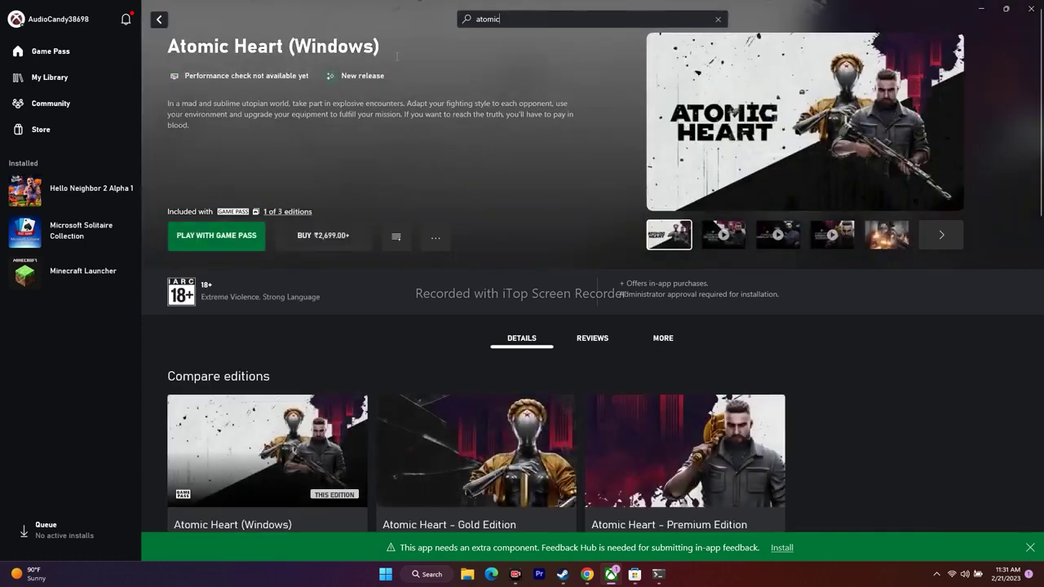